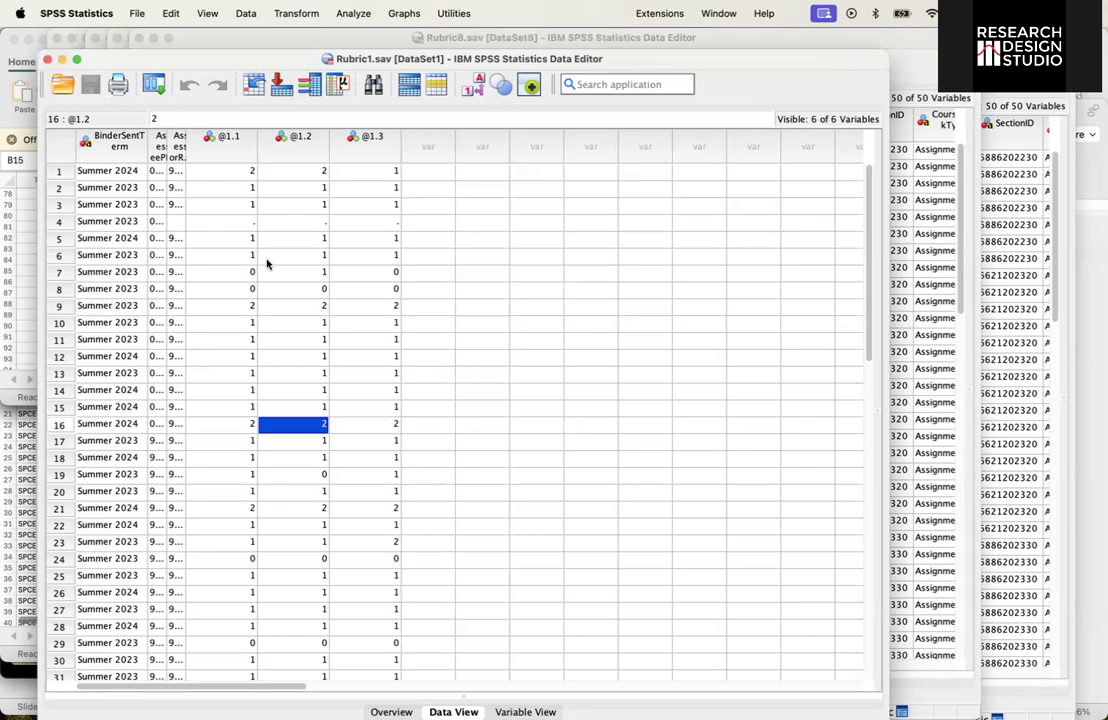
Reposition the Rubric1.sav data window and widen it to show more empty columns beside the variables.
{"action": "left_click_drag", "start_coordinate": [212, 64], "coordinate": [188, 43]}
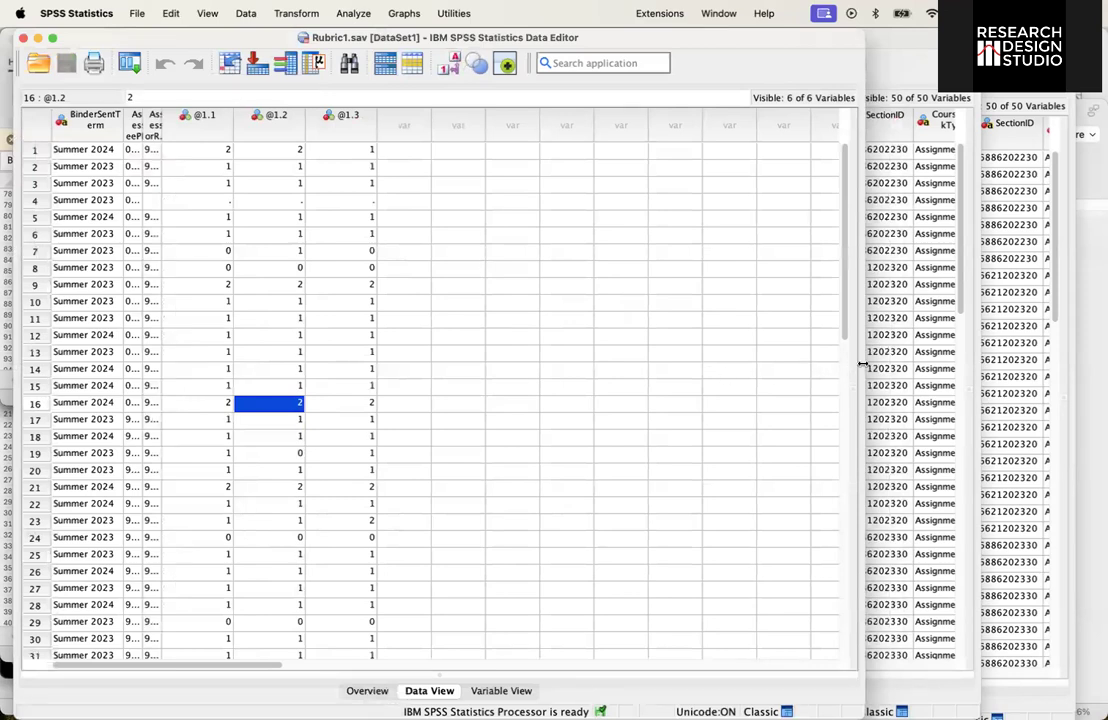
{"action": "left_click_drag", "start_coordinate": [863, 364], "coordinate": [966, 366]}
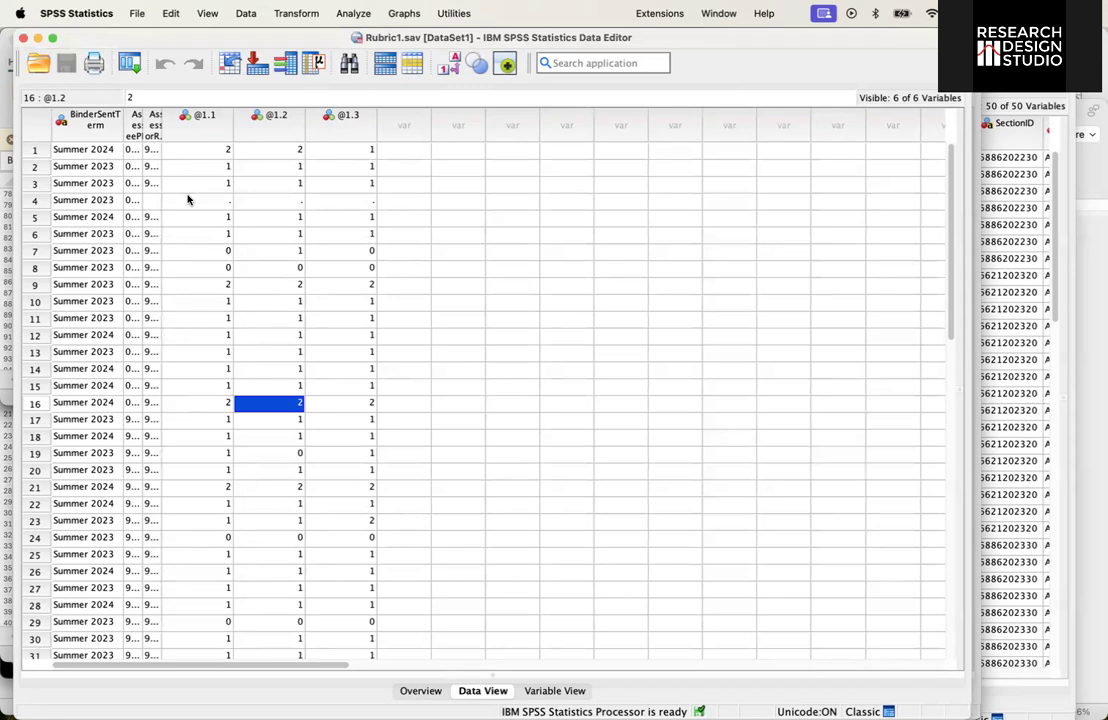
{"action": "left_click", "coordinate": [412, 318]}
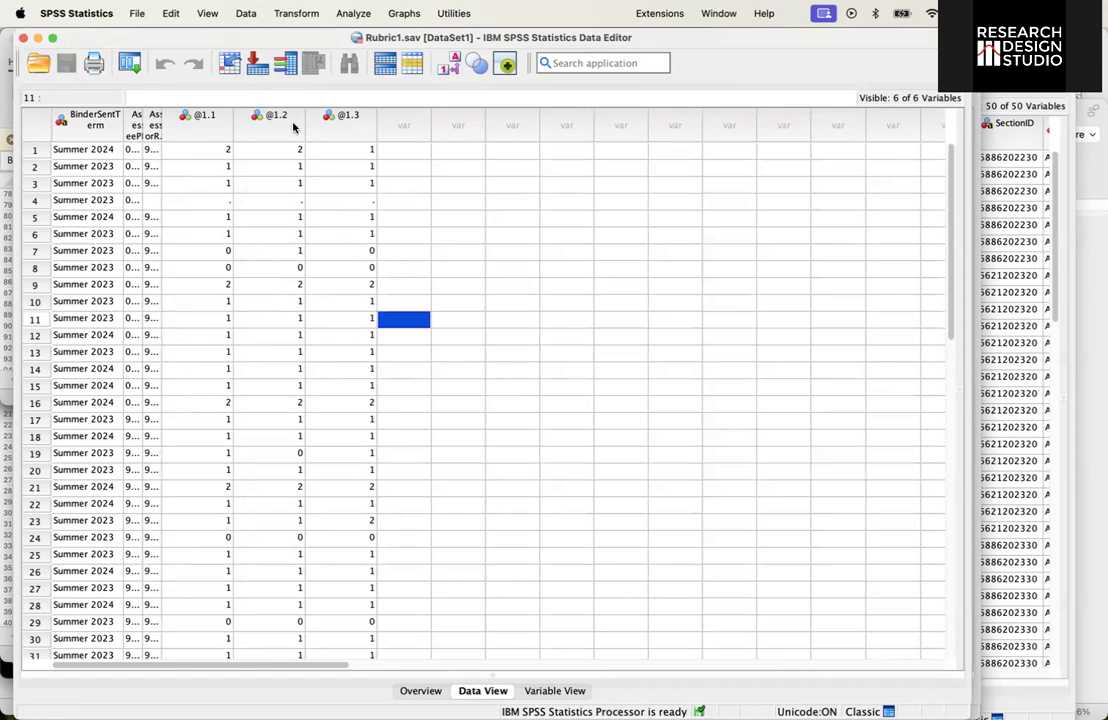
Start an Add Variables merge into Rubric1.sav using the open dataset Rubric2.sav[DataSet2].
{"action": "left_click", "coordinate": [245, 13]}
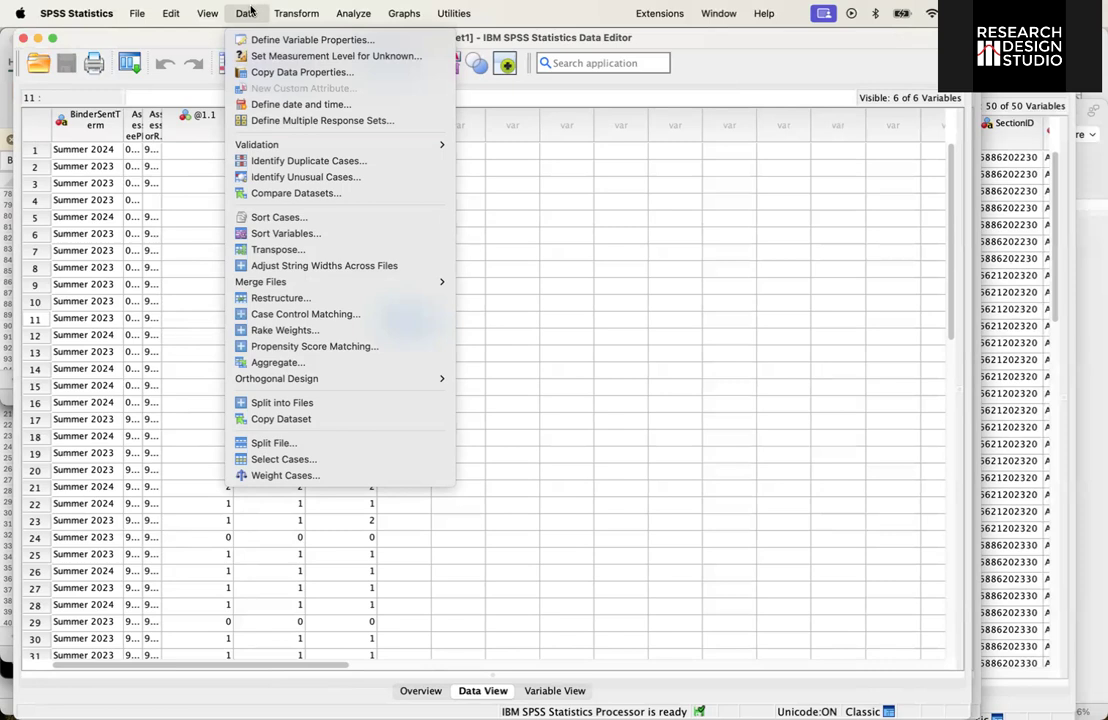
{"action": "mouse_move", "coordinate": [310, 287]}
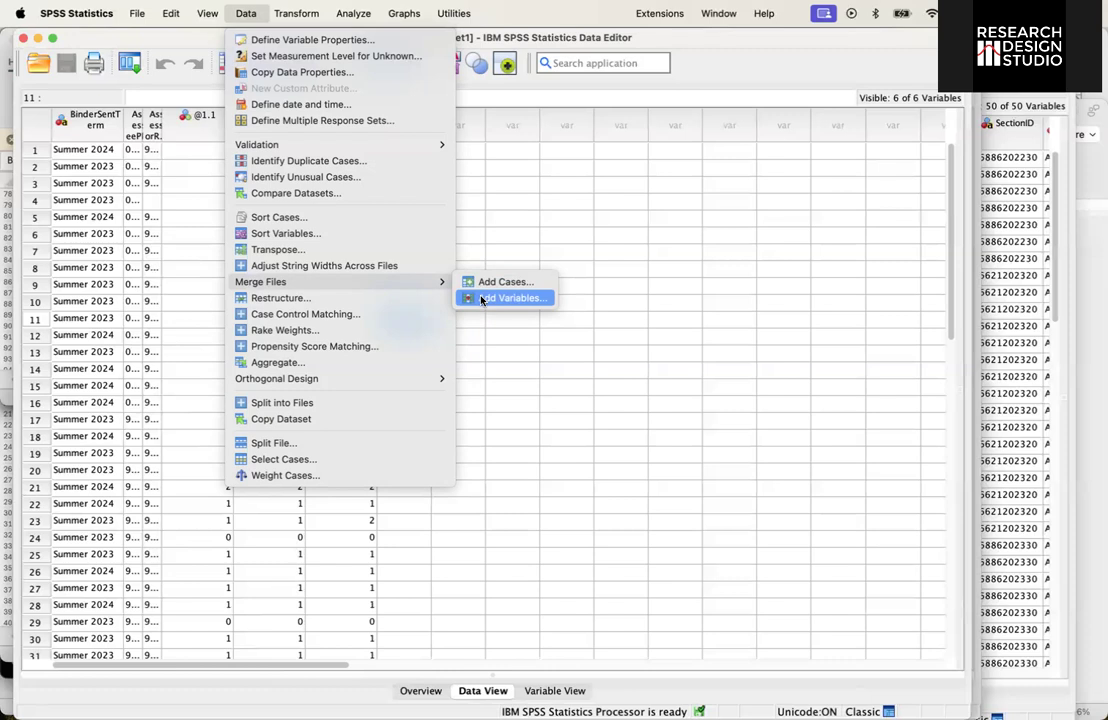
{"action": "left_click", "coordinate": [481, 298]}
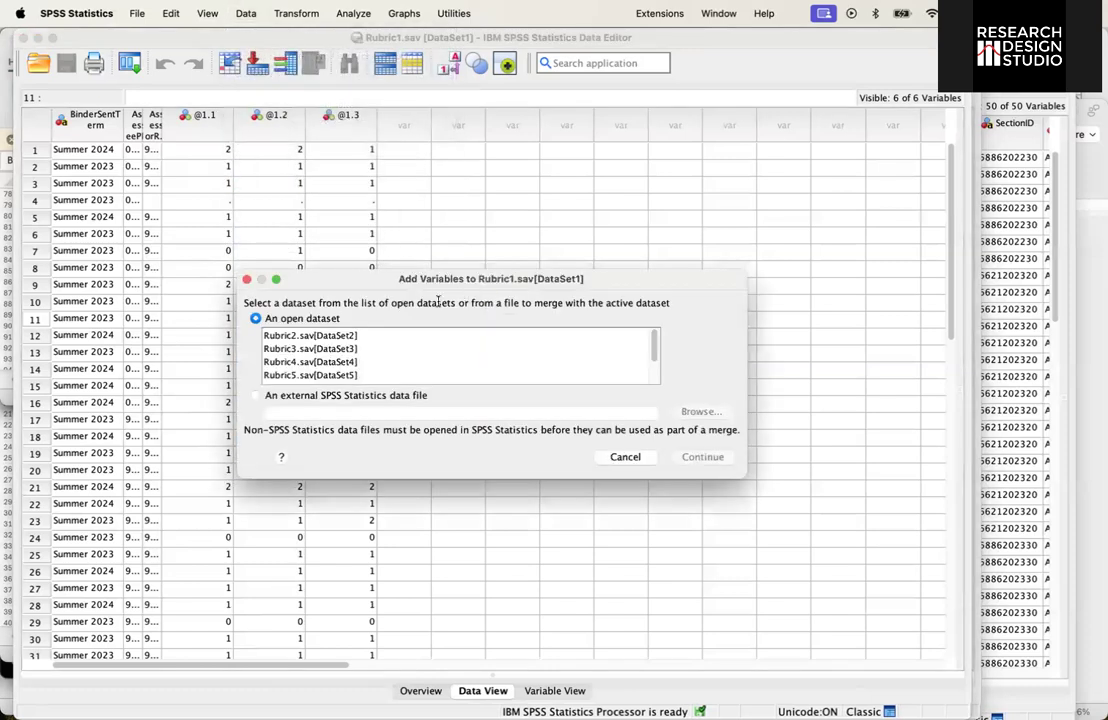
{"action": "scroll", "coordinate": [384, 352], "scroll_direction": "down", "scroll_amount": 2}
{"action": "scroll", "coordinate": [384, 352], "scroll_direction": "up", "scroll_amount": 2}
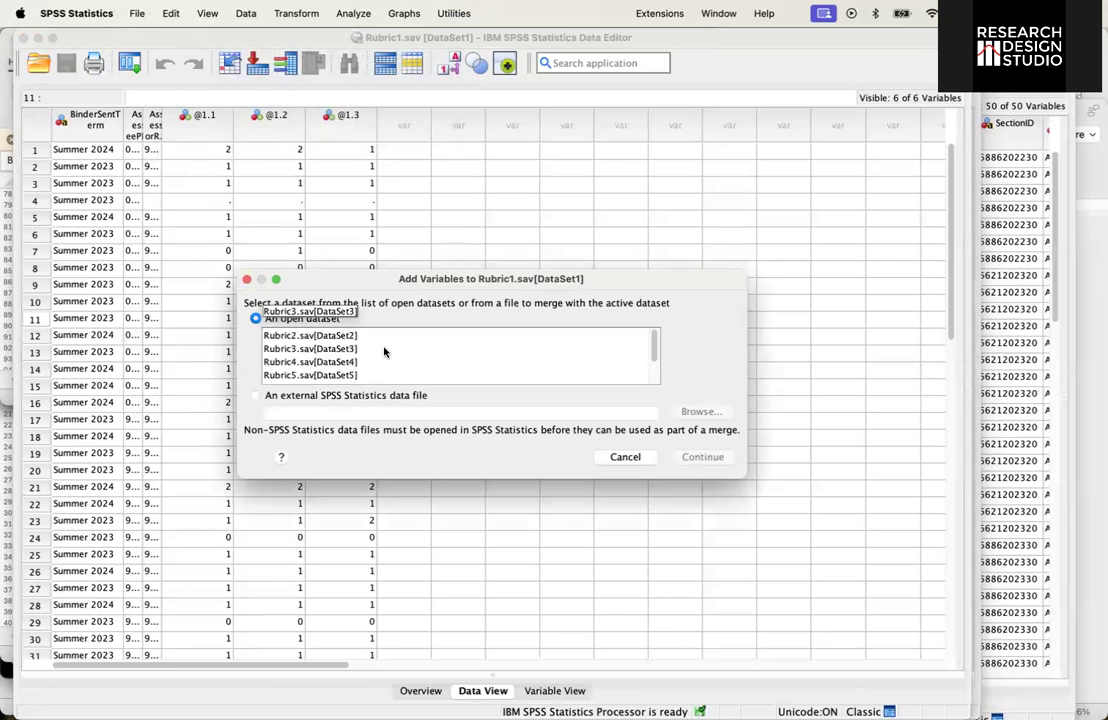
{"action": "left_click", "coordinate": [297, 348]}
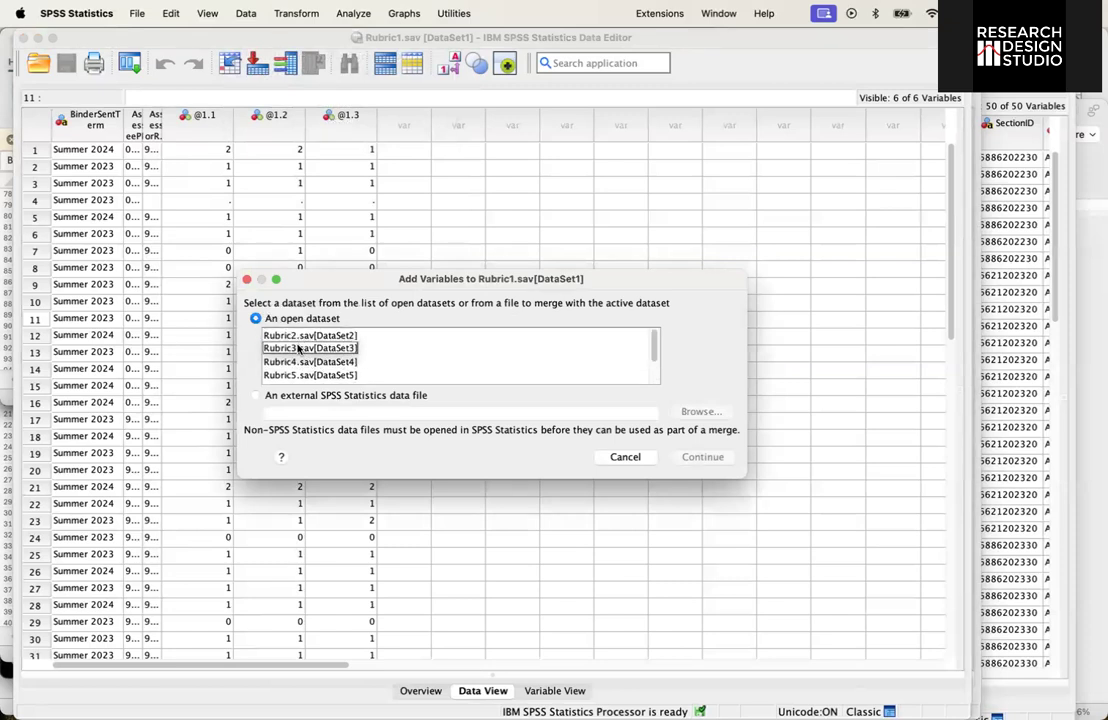
{"action": "scroll", "coordinate": [380, 368], "scroll_direction": "down", "scroll_amount": 3}
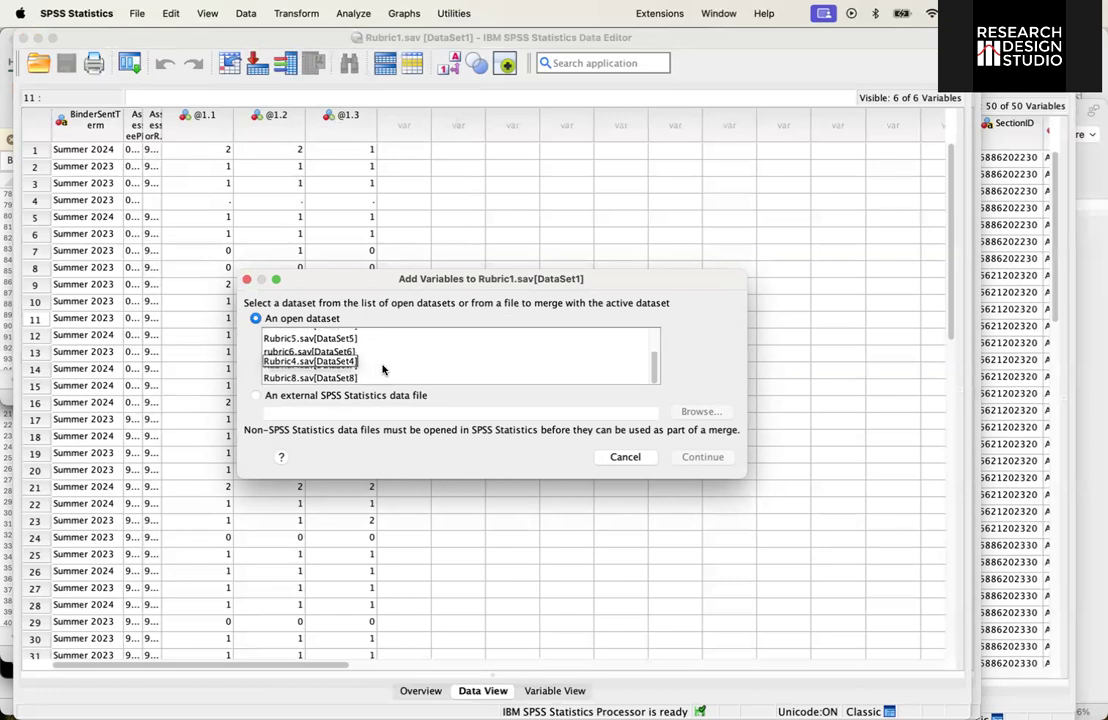
{"action": "scroll", "coordinate": [340, 360], "scroll_direction": "up", "scroll_amount": 3}
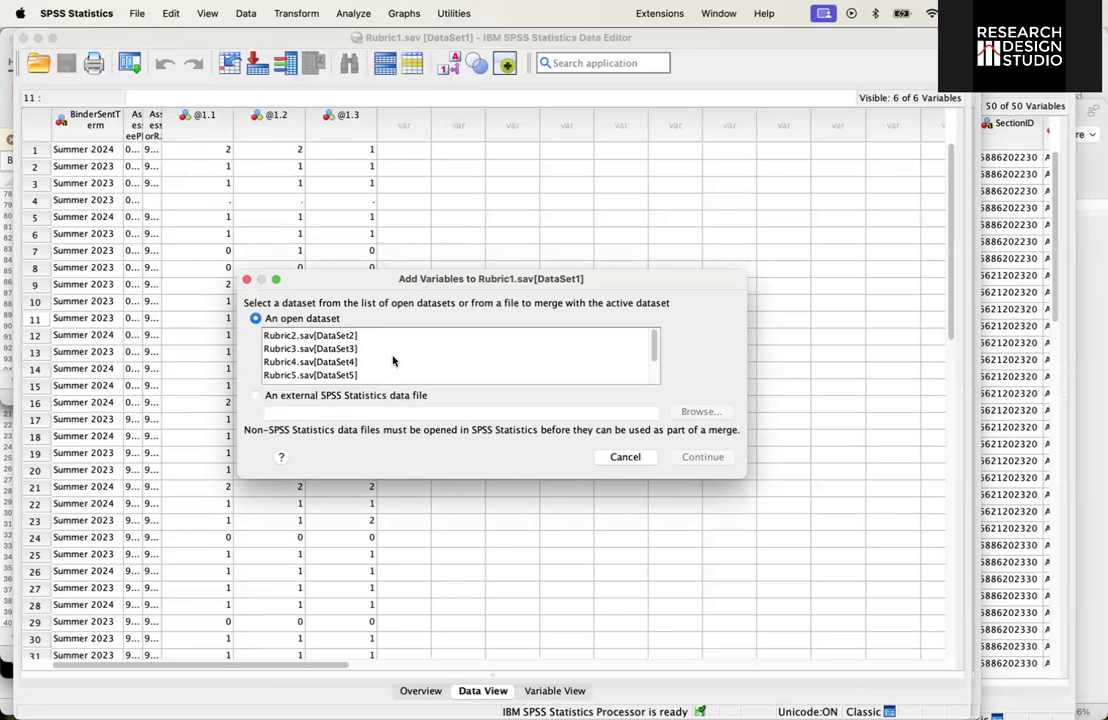
{"action": "left_click", "coordinate": [320, 337]}
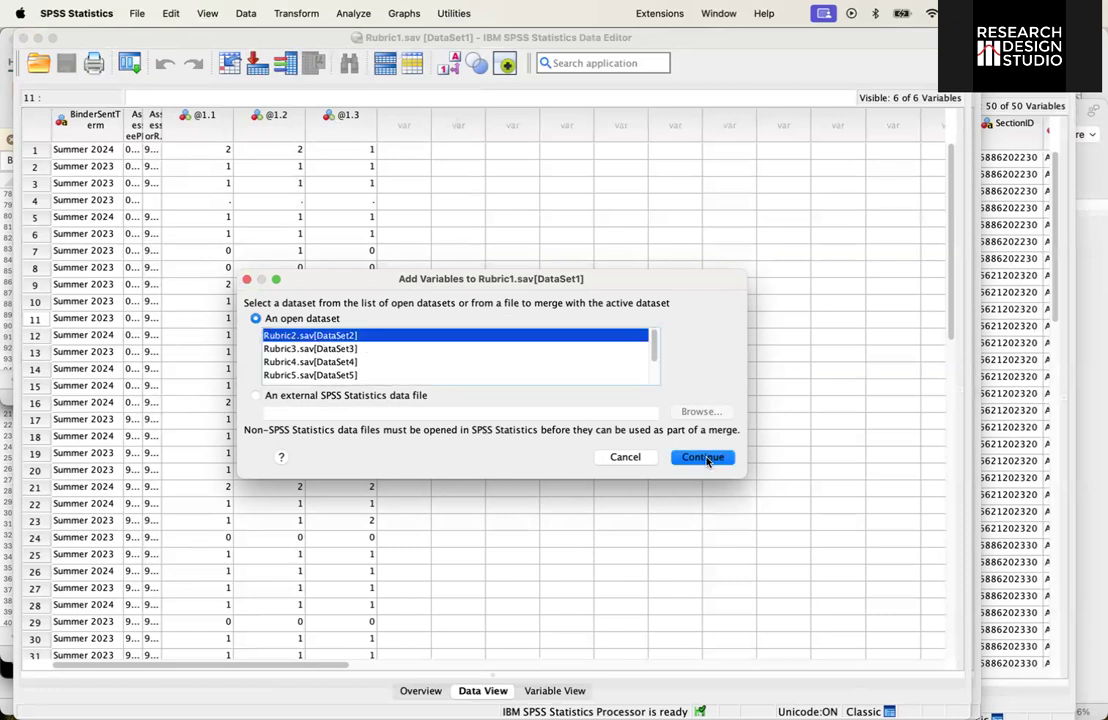
{"action": "left_click", "coordinate": [703, 457]}
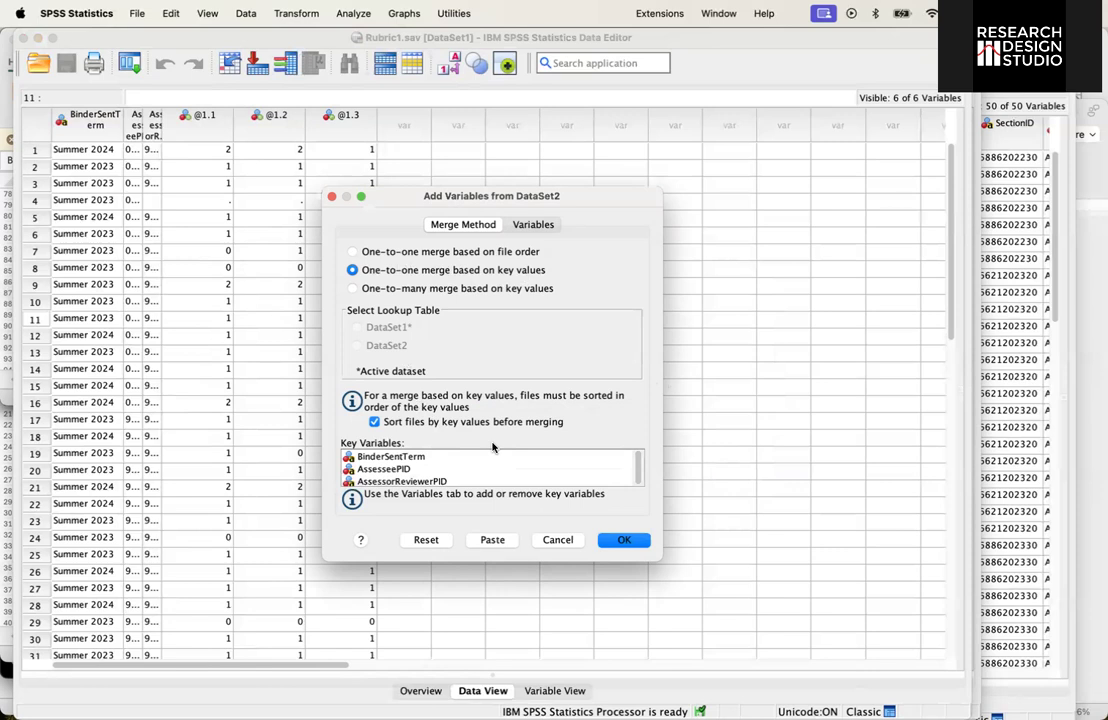
Remove BinderSentTerm and AssessorReviewerPID from the merge's key variables, keeping only AssesseePID as the key.
{"action": "left_click", "coordinate": [519, 226]}
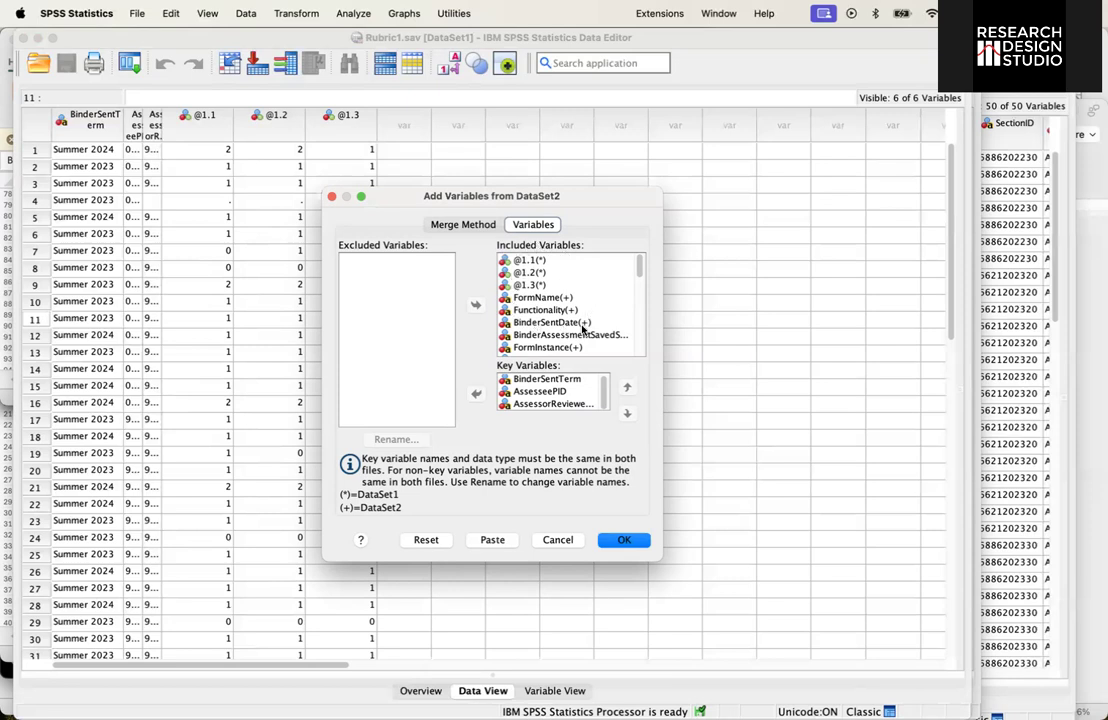
{"action": "left_click", "coordinate": [566, 287]}
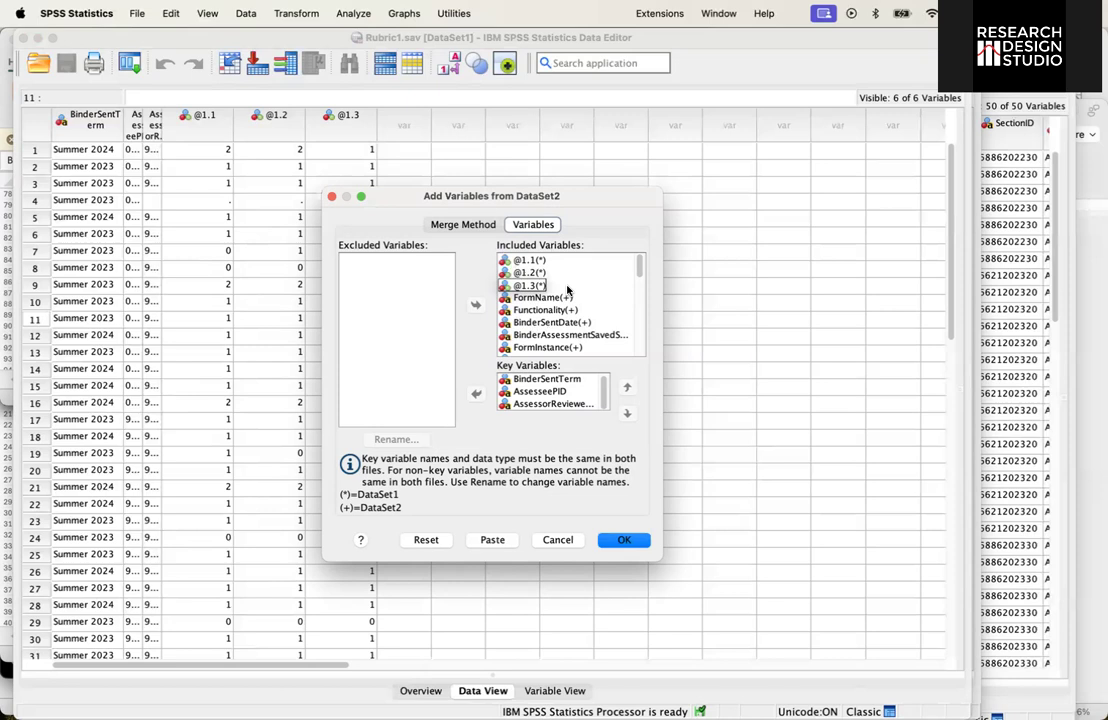
{"action": "left_click", "coordinate": [575, 271]}
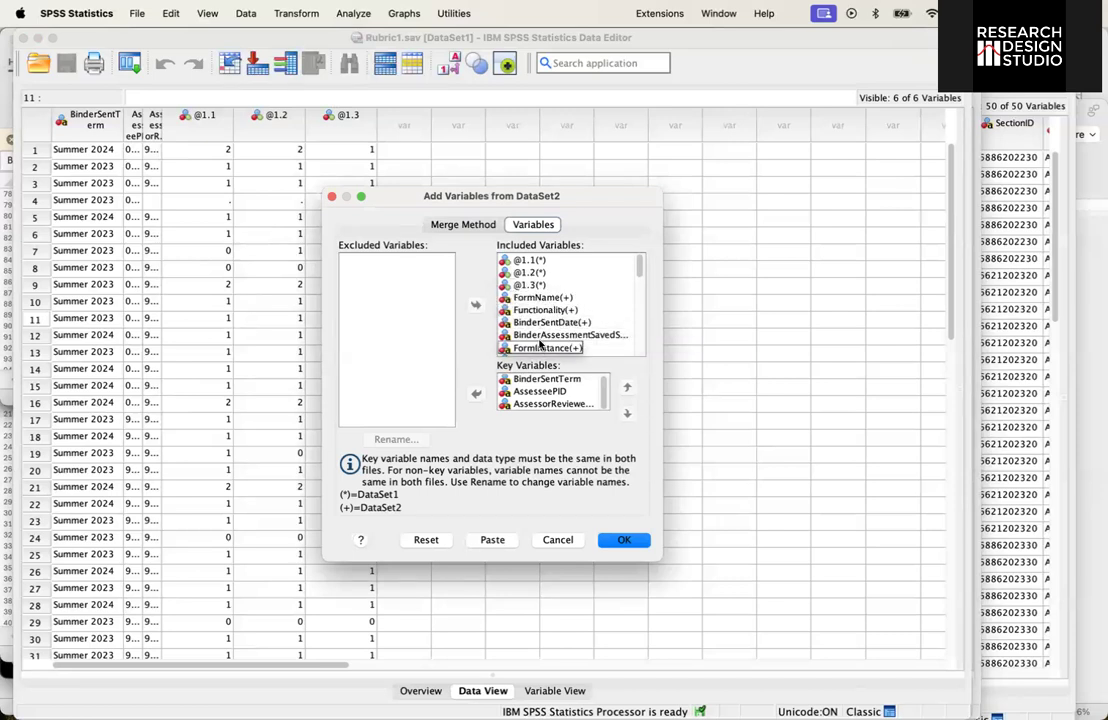
{"action": "left_click", "coordinate": [546, 393]}
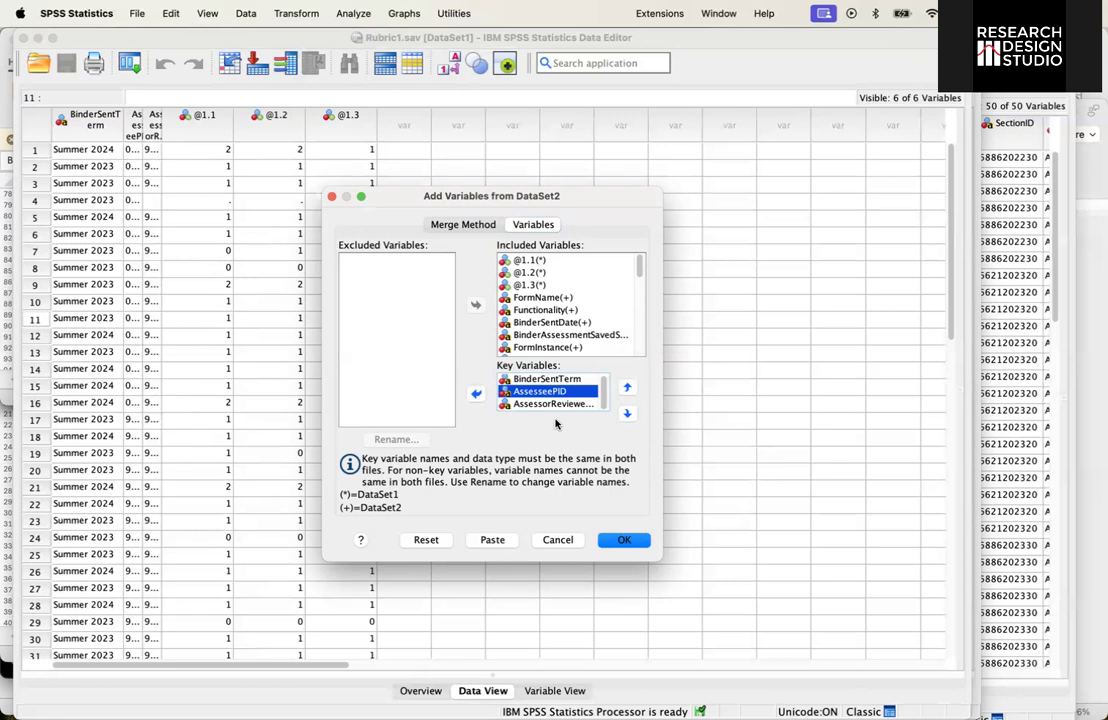
{"action": "left_click", "coordinate": [545, 379]}
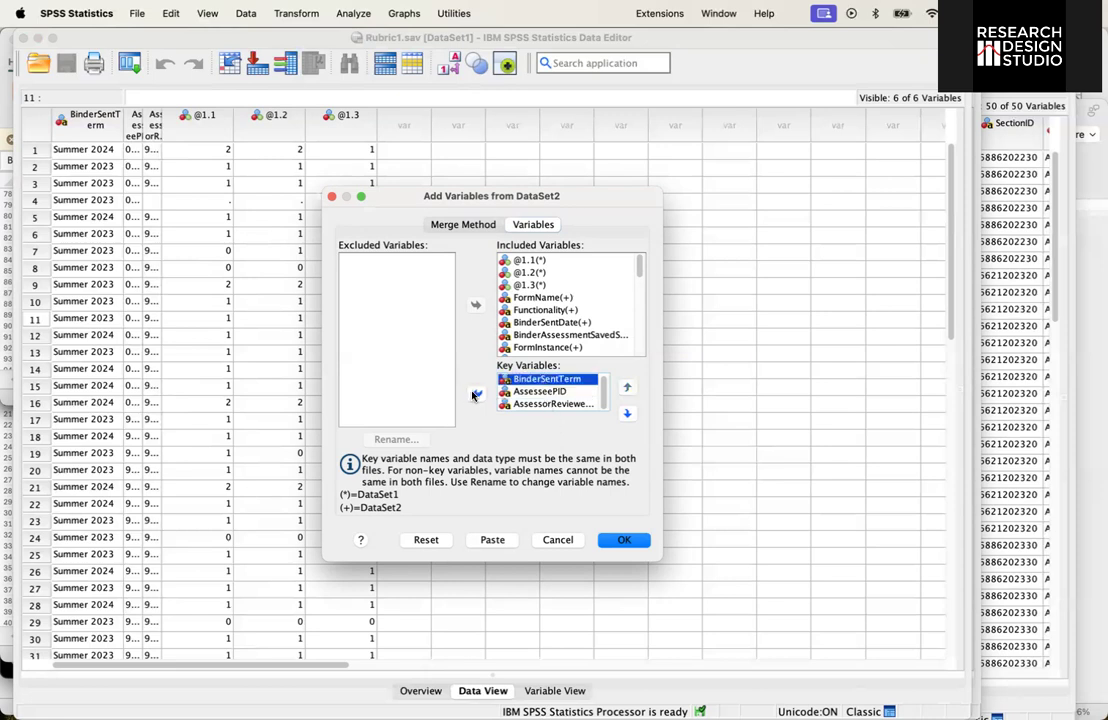
{"action": "left_click", "coordinate": [475, 394]}
{"action": "left_click", "coordinate": [530, 393]}
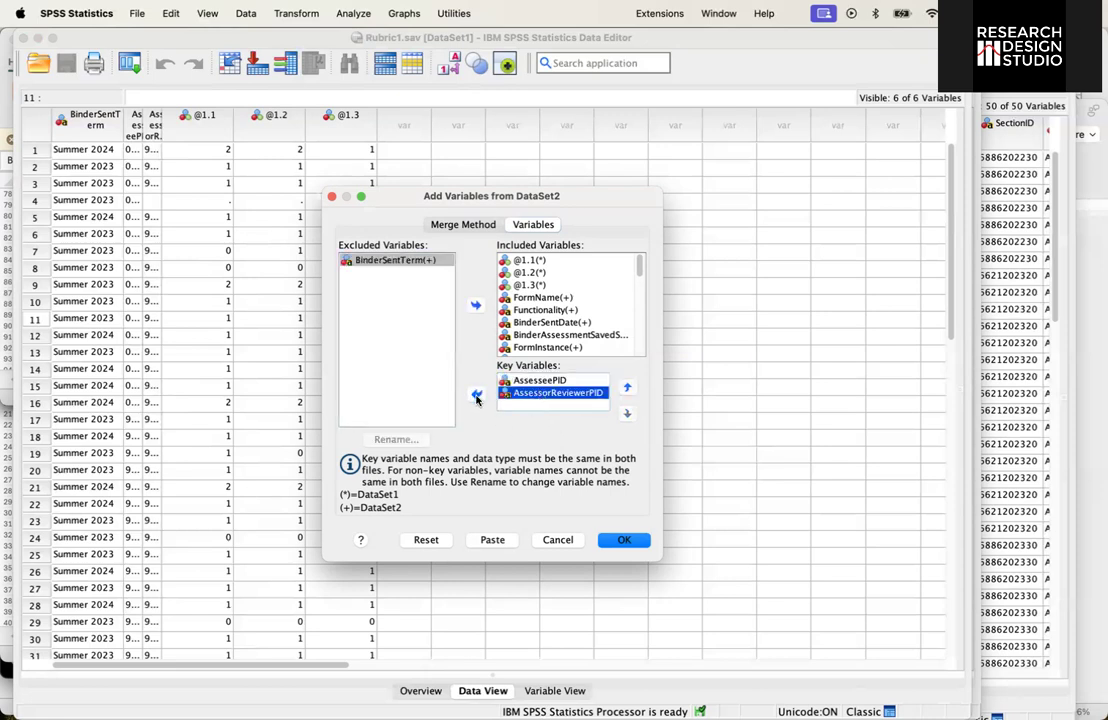
{"action": "left_click", "coordinate": [477, 397]}
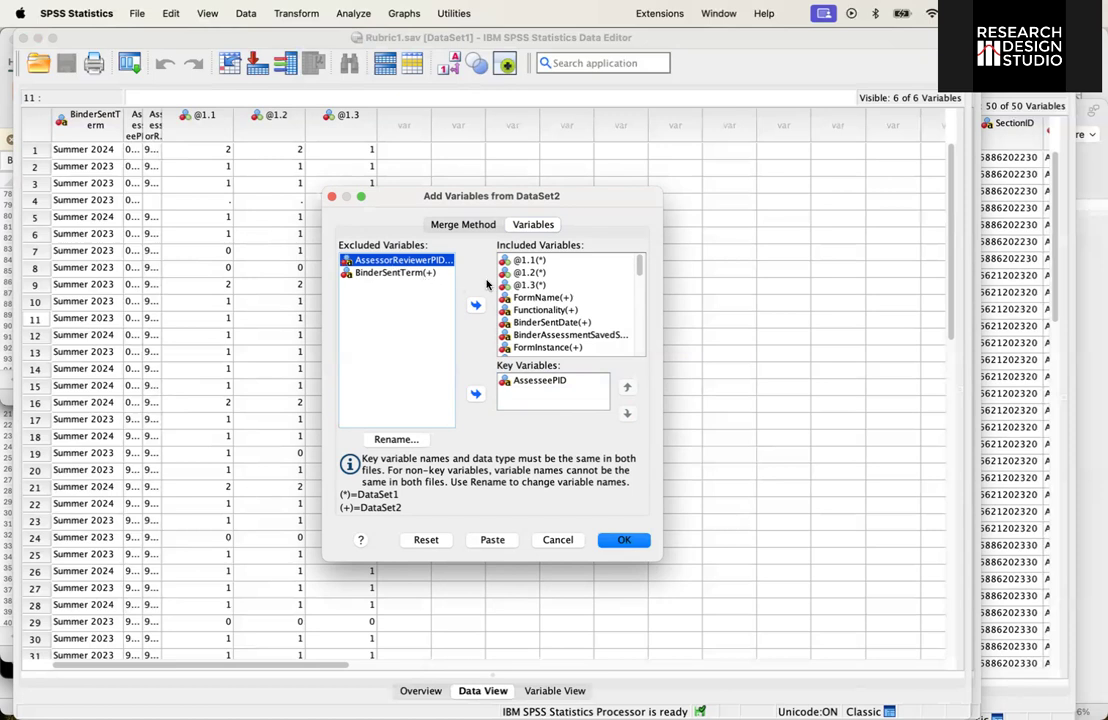
Examine which variables from the two datasets are included, excluded and used as the merge key.
{"action": "scroll", "coordinate": [571, 324], "scroll_direction": "down", "scroll_amount": 5}
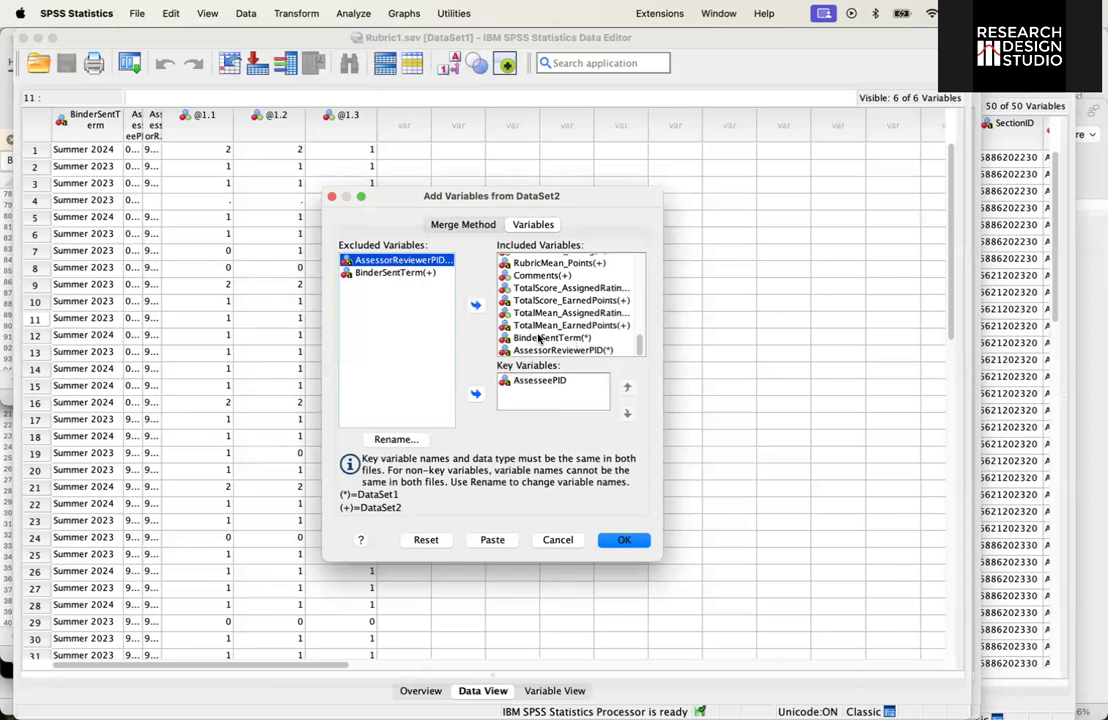
{"action": "left_click", "coordinate": [562, 350]}
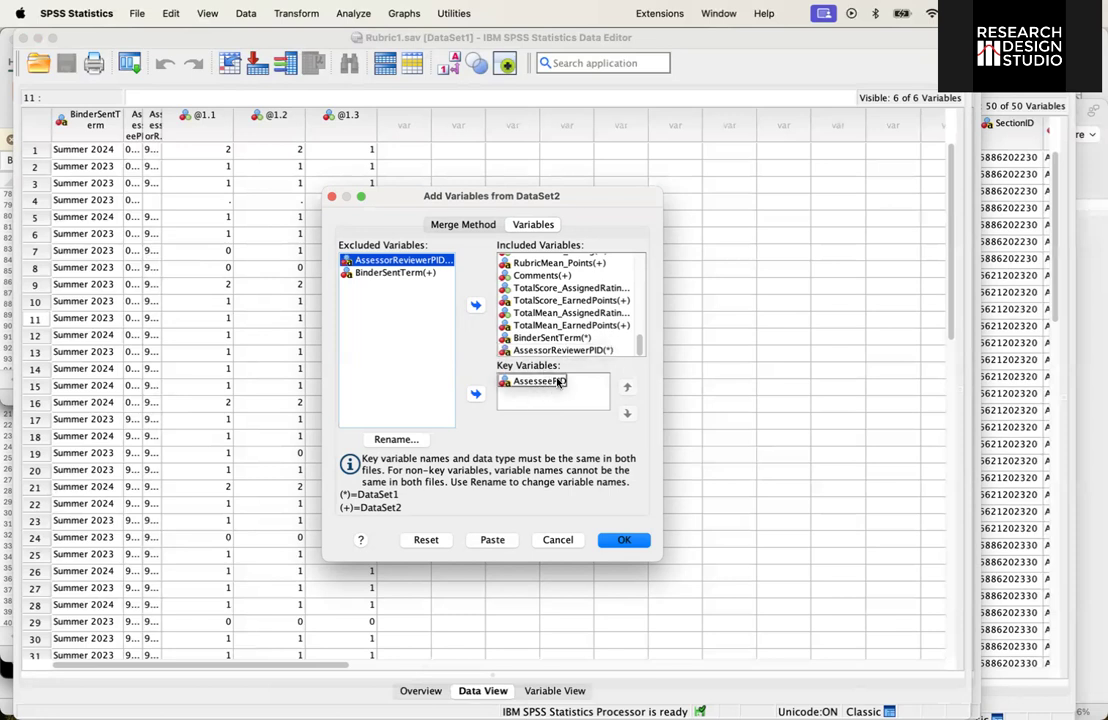
{"action": "left_click", "coordinate": [378, 272]}
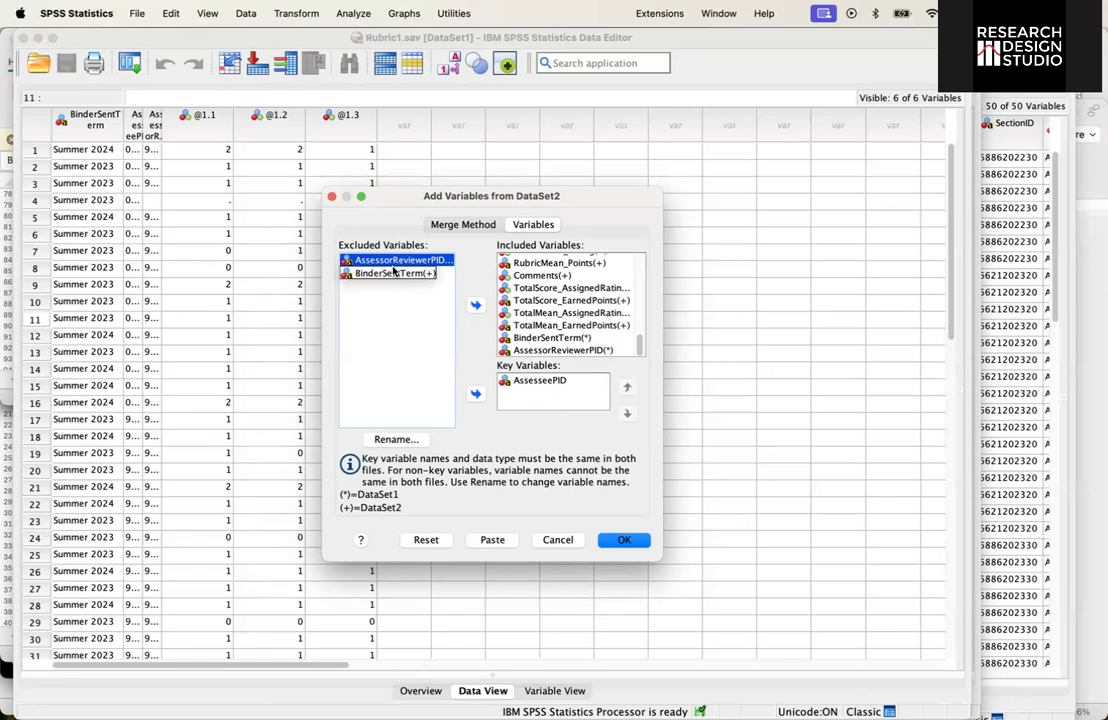
{"action": "left_click", "coordinate": [448, 262]}
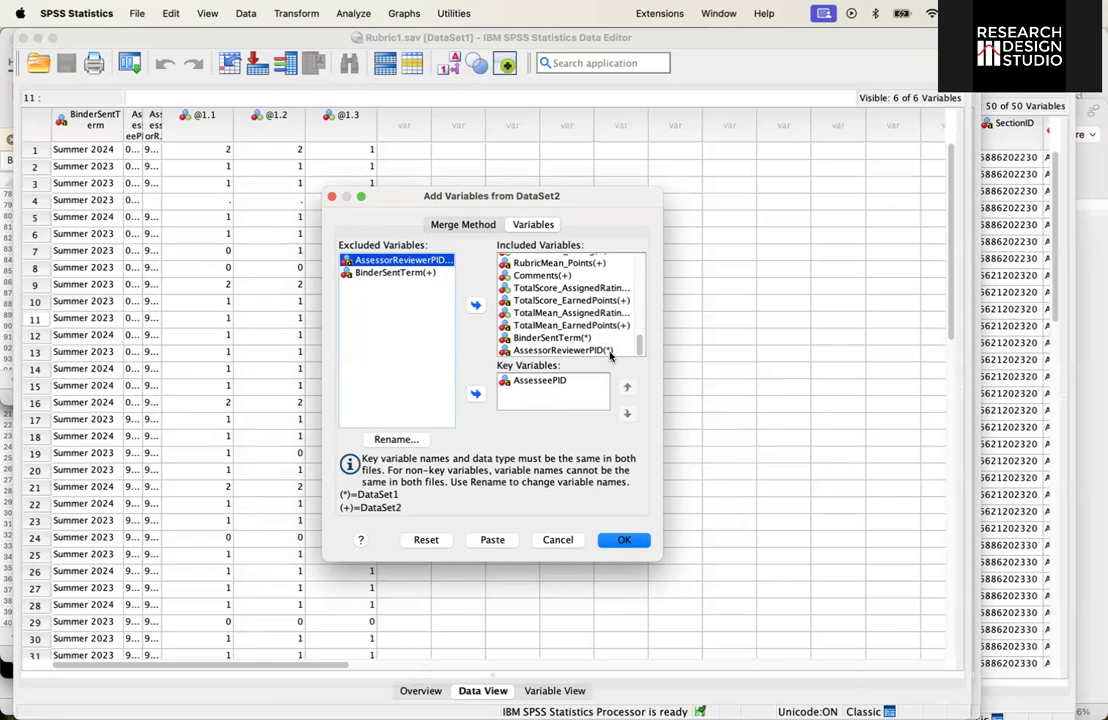
{"action": "left_click", "coordinate": [558, 381]}
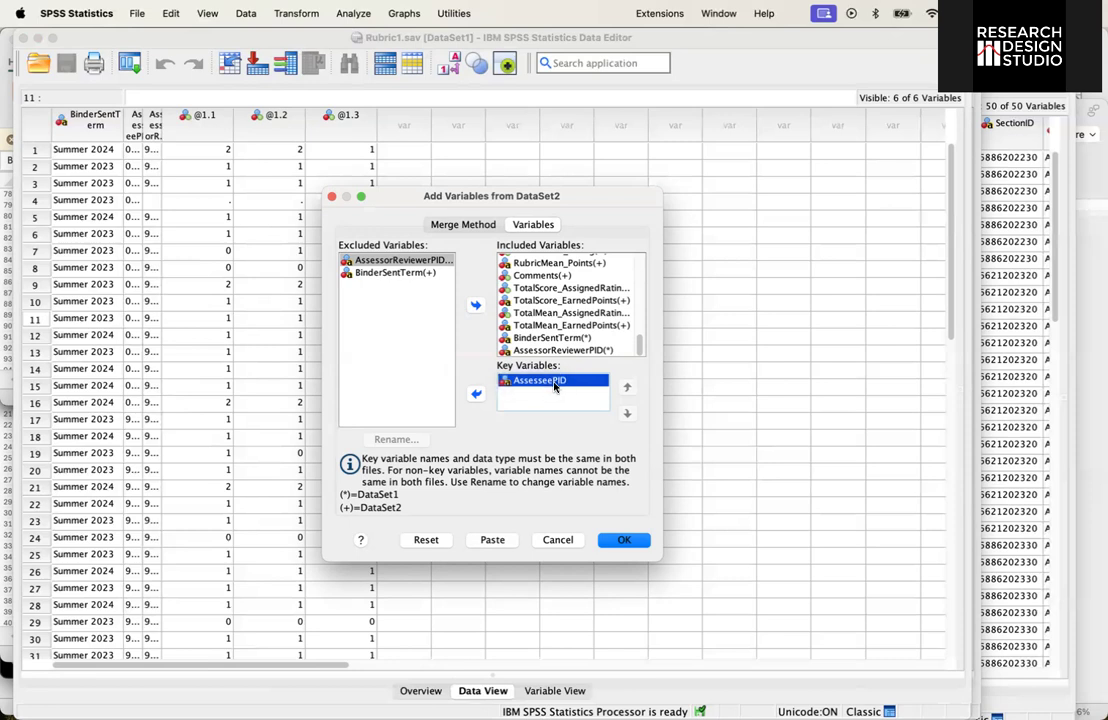
{"action": "scroll", "coordinate": [545, 310], "scroll_direction": "up", "scroll_amount": 10}
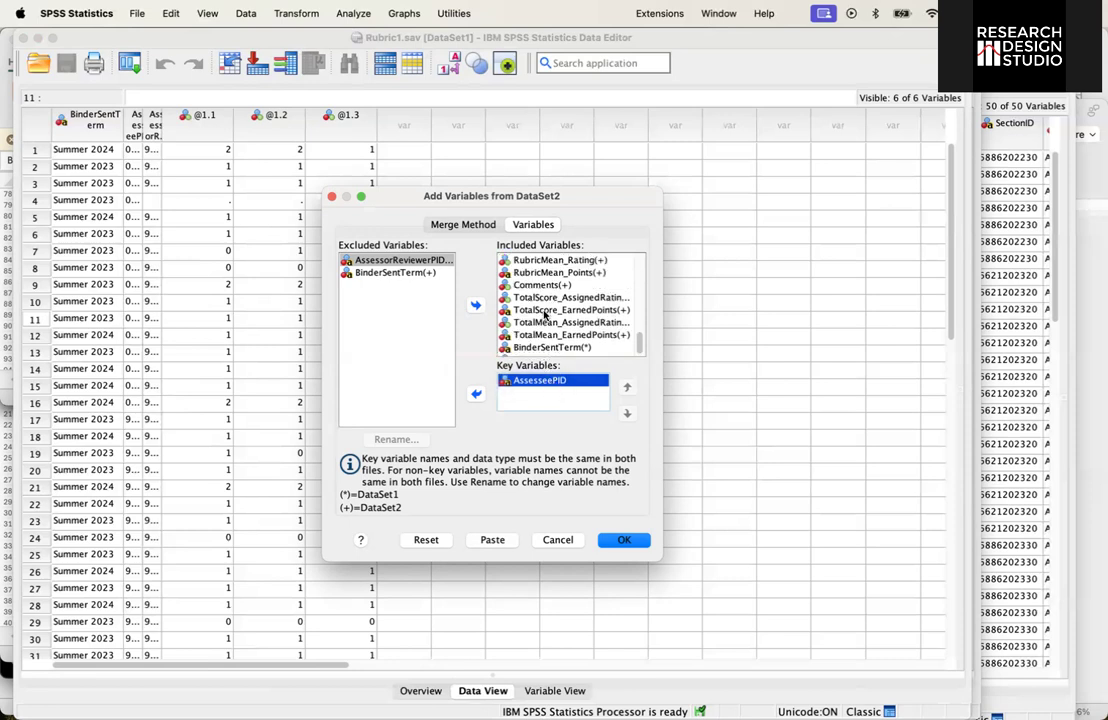
{"action": "scroll", "coordinate": [545, 314], "scroll_direction": "down", "scroll_amount": 1}
{"action": "scroll", "coordinate": [545, 314], "scroll_direction": "up", "scroll_amount": 1}
{"action": "scroll", "coordinate": [581, 309], "scroll_direction": "down", "scroll_amount": 2}
{"action": "scroll", "coordinate": [583, 310], "scroll_direction": "up", "scroll_amount": 2}
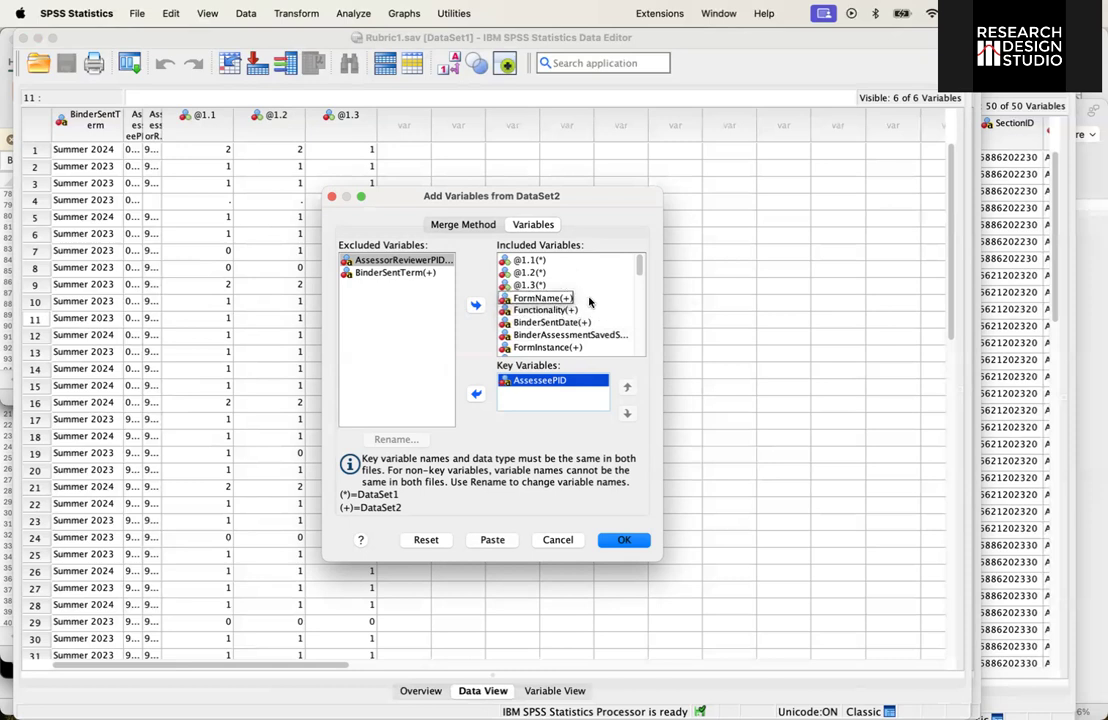
Exclude the DataSet2 variables from FormName through Rubric from the merge.
{"action": "left_click", "coordinate": [515, 298]}
{"action": "scroll", "coordinate": [597, 317], "scroll_direction": "down", "scroll_amount": 3}
{"action": "scroll", "coordinate": [597, 317], "scroll_direction": "down", "scroll_amount": 5}
{"action": "scroll", "coordinate": [597, 317], "scroll_direction": "up", "scroll_amount": 2}
{"action": "scroll", "coordinate": [597, 317], "scroll_direction": "down", "scroll_amount": 7}
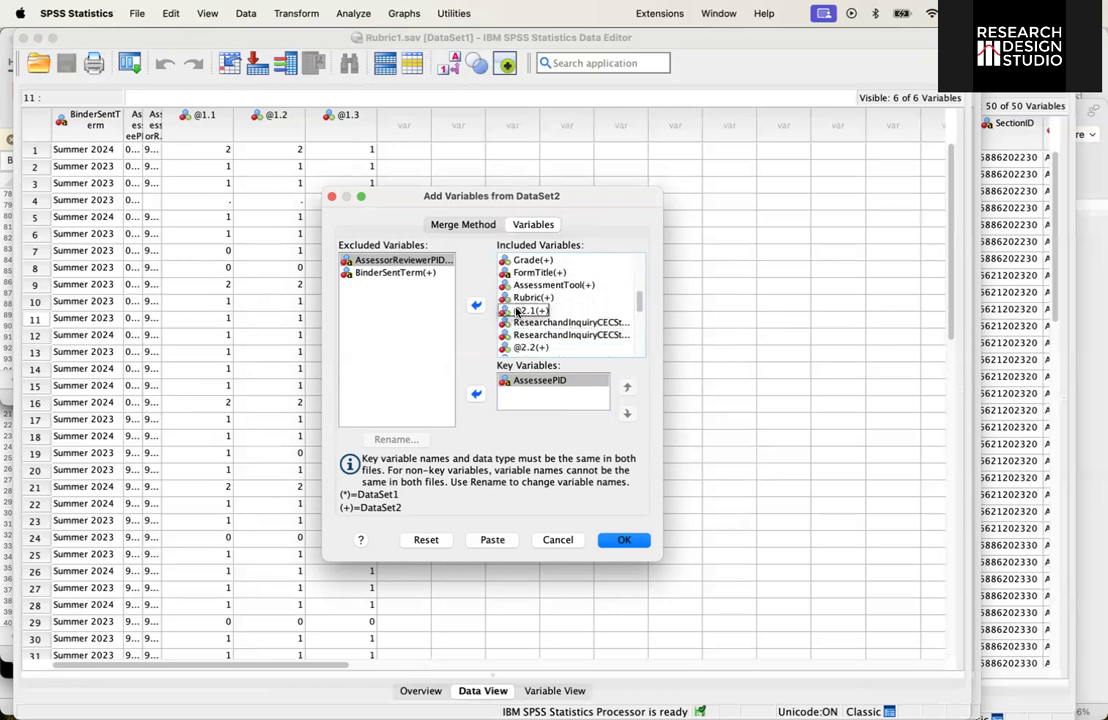
{"action": "left_click", "coordinate": [530, 297], "text": "shift"}
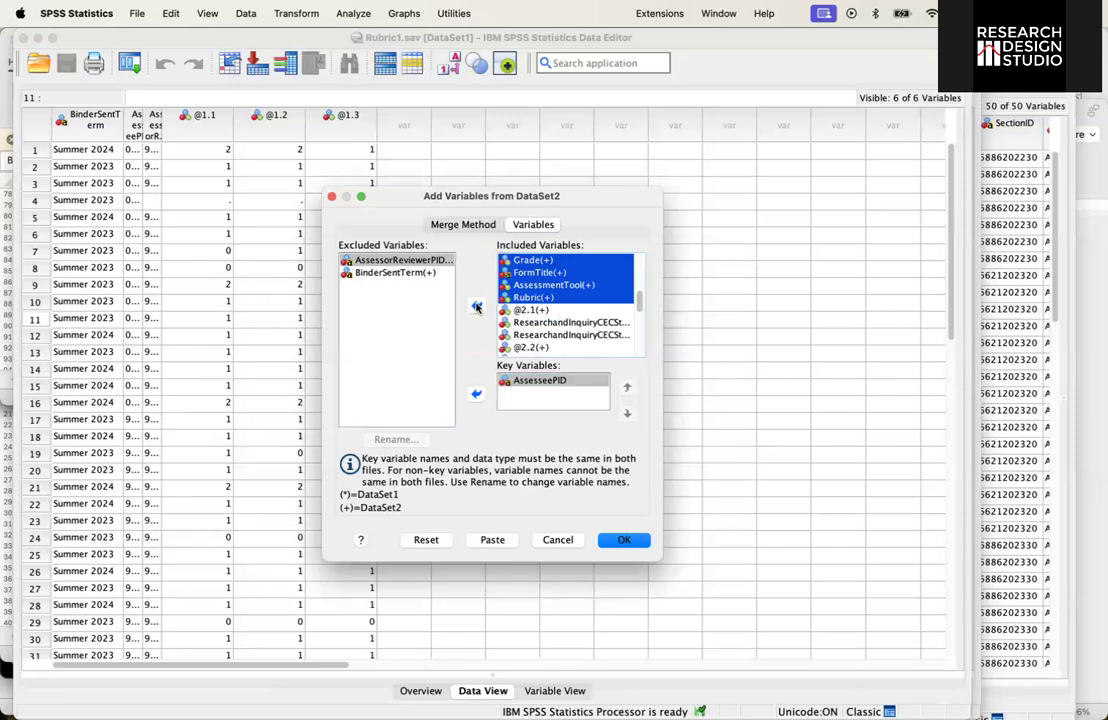
{"action": "left_click", "coordinate": [477, 307]}
Exclude the two ResearchandInquiryCEC and the two TeacherEvaluationToolCE variables from the merge.
{"action": "scroll", "coordinate": [537, 272], "scroll_direction": "up", "scroll_amount": 5}
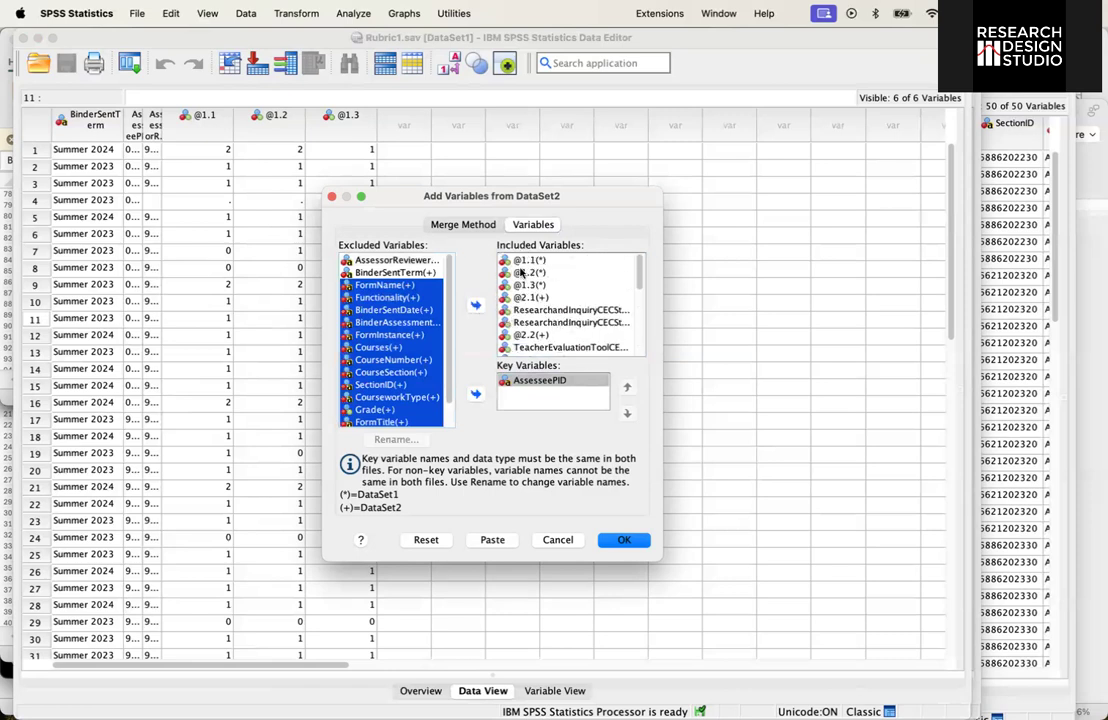
{"action": "left_click", "coordinate": [548, 313]}
{"action": "left_click", "coordinate": [550, 322], "text": "shift"}
{"action": "left_click", "coordinate": [476, 305]}
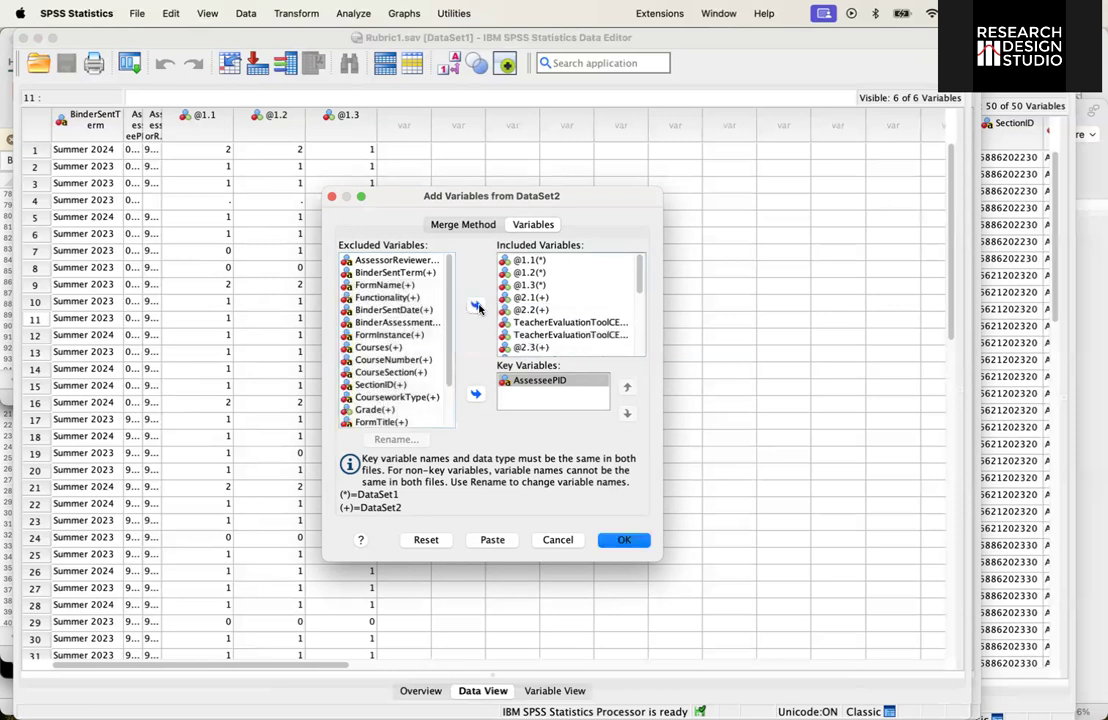
{"action": "left_click", "coordinate": [525, 322]}
{"action": "left_click", "coordinate": [530, 335], "text": "shift"}
{"action": "left_click", "coordinate": [476, 305]}
Exclude all remaining DataSet2 variables listed after @2.3, through Comments and the TotalScore and TotalMean variables up to TotalMean_EarnedPoints.
{"action": "scroll", "coordinate": [554, 304], "scroll_direction": "down", "scroll_amount": 3}
{"action": "scroll", "coordinate": [554, 304], "scroll_direction": "up", "scroll_amount": 2}
{"action": "left_click", "coordinate": [550, 312]}
{"action": "scroll", "coordinate": [550, 310], "scroll_direction": "down", "scroll_amount": 3}
{"action": "left_click", "coordinate": [545, 260]}
{"action": "left_click", "coordinate": [534, 298], "text": "shift"}
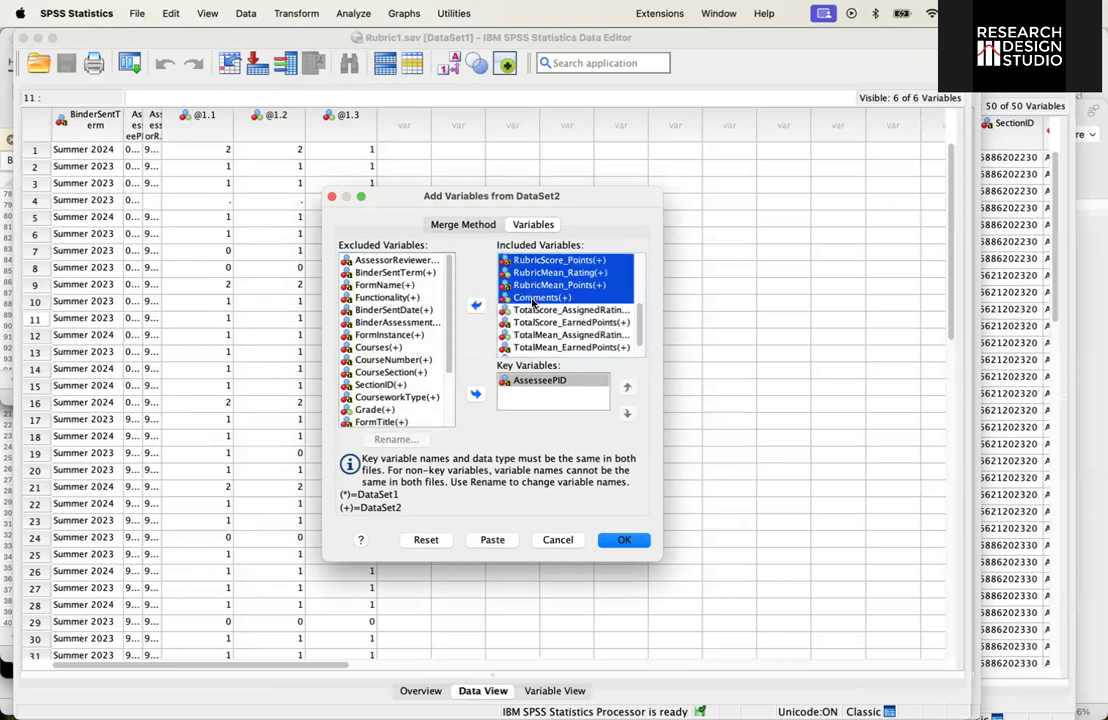
{"action": "left_click", "coordinate": [476, 305]}
{"action": "left_click", "coordinate": [548, 289]}
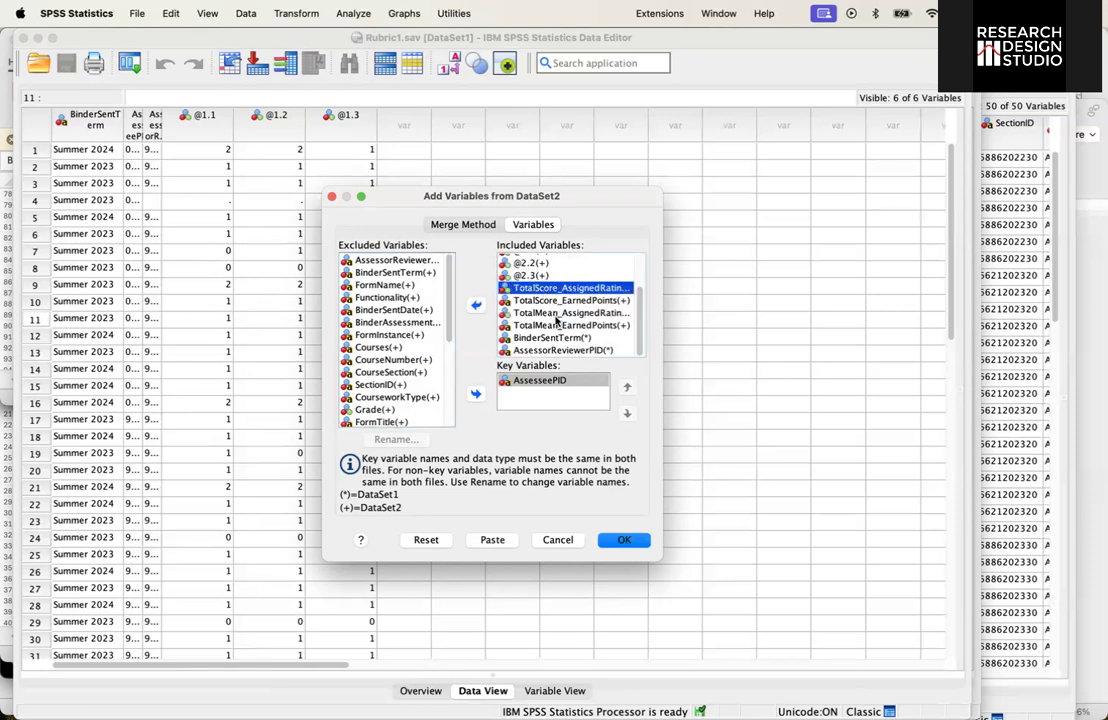
{"action": "left_click", "coordinate": [558, 325], "text": "shift"}
{"action": "left_click", "coordinate": [476, 305]}
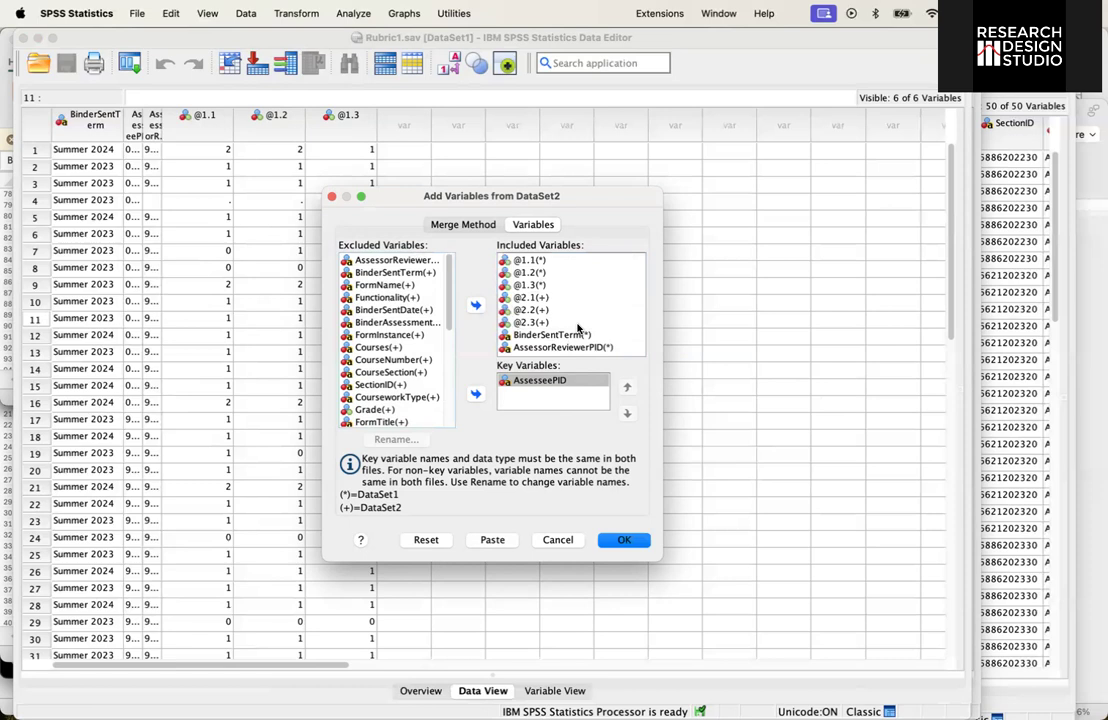
Run the merge of DataSet2 into Rubric1.sav and select case 4 in the merged data.
{"action": "left_click", "coordinate": [627, 542]}
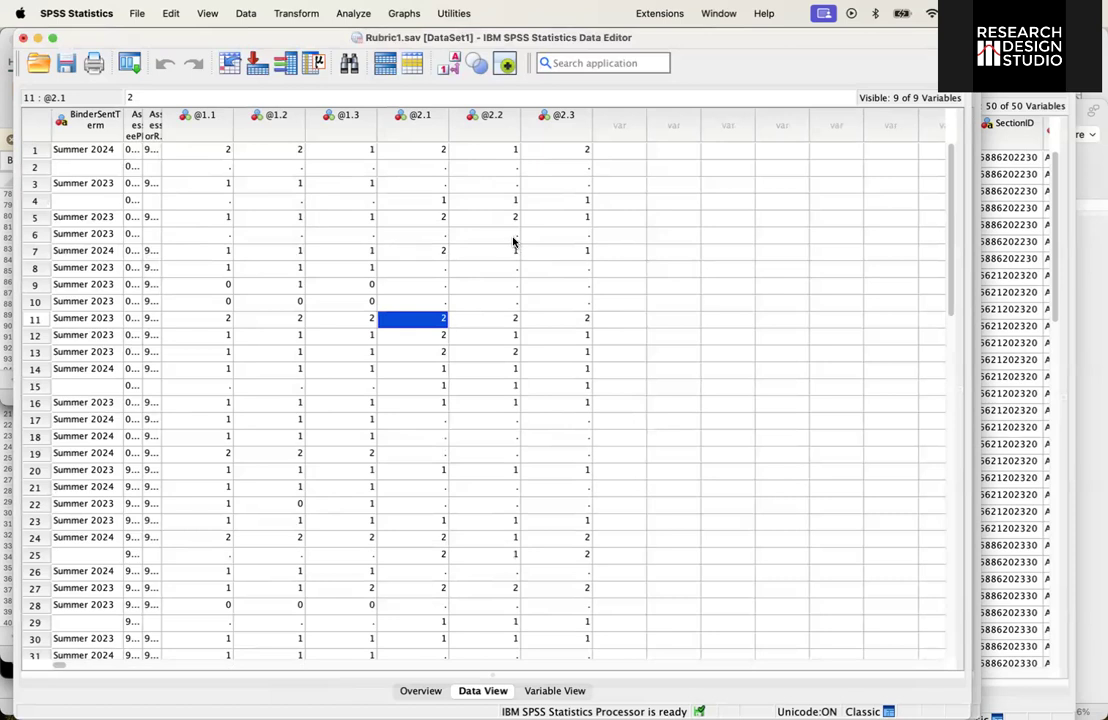
{"action": "left_click", "coordinate": [29, 201]}
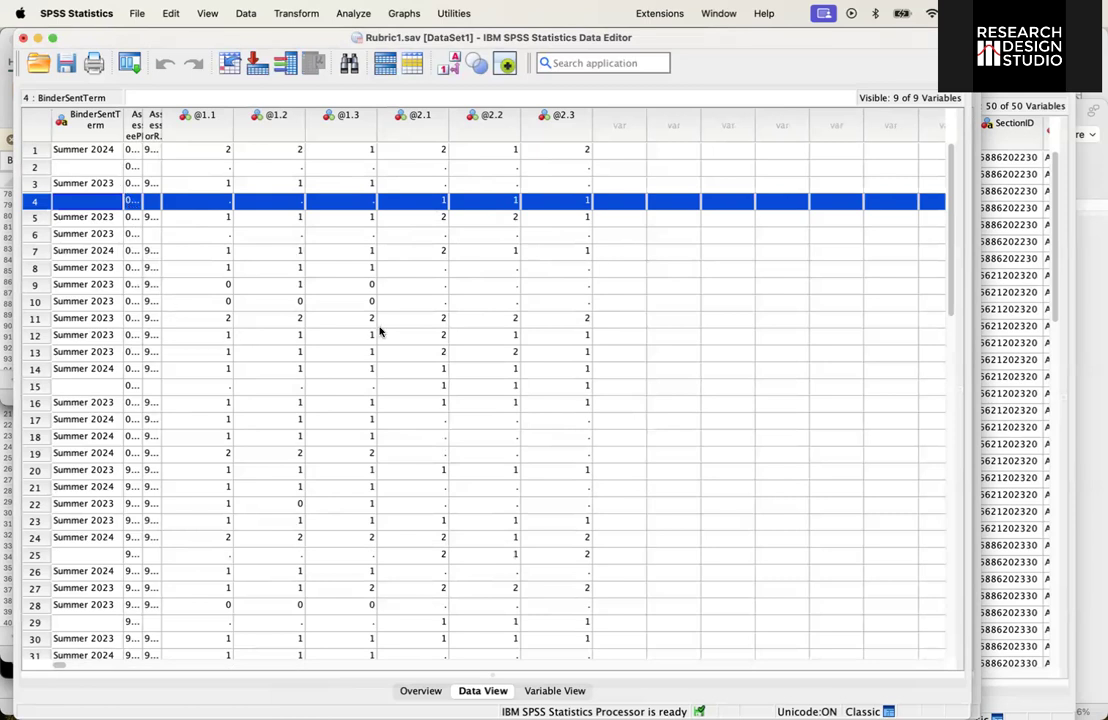
Review the merged @1.1 to @2.3 scores across all cases for missing values.
{"action": "left_click", "coordinate": [590, 256]}
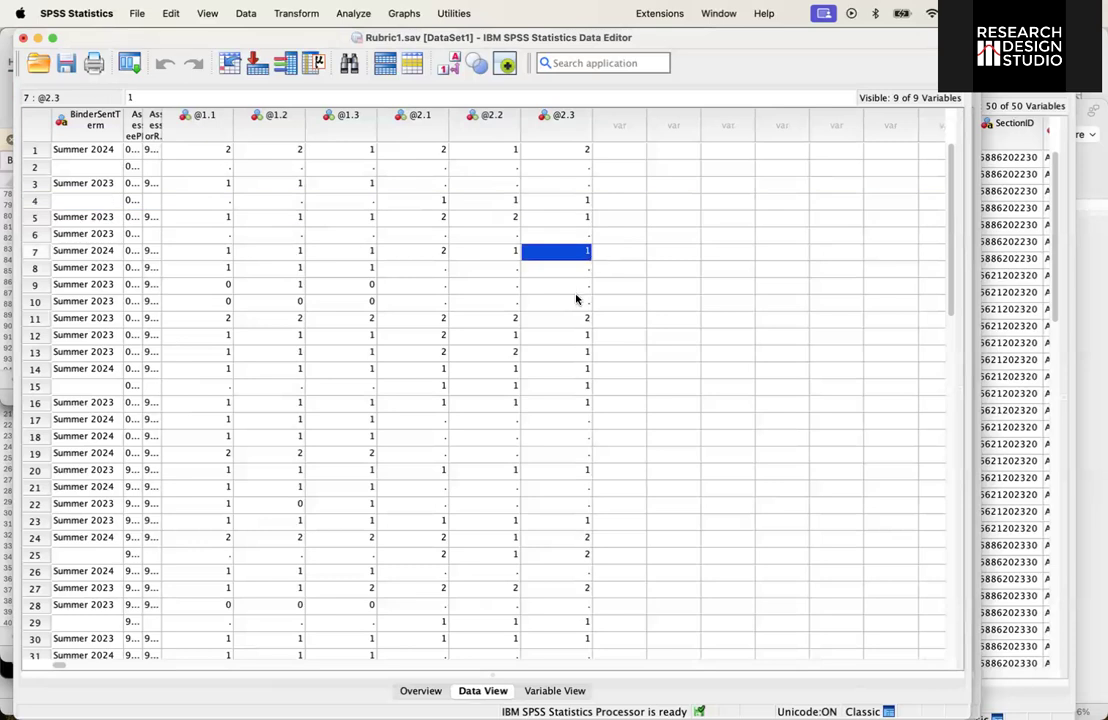
{"action": "scroll", "coordinate": [575, 300], "scroll_direction": "down", "scroll_amount": 15}
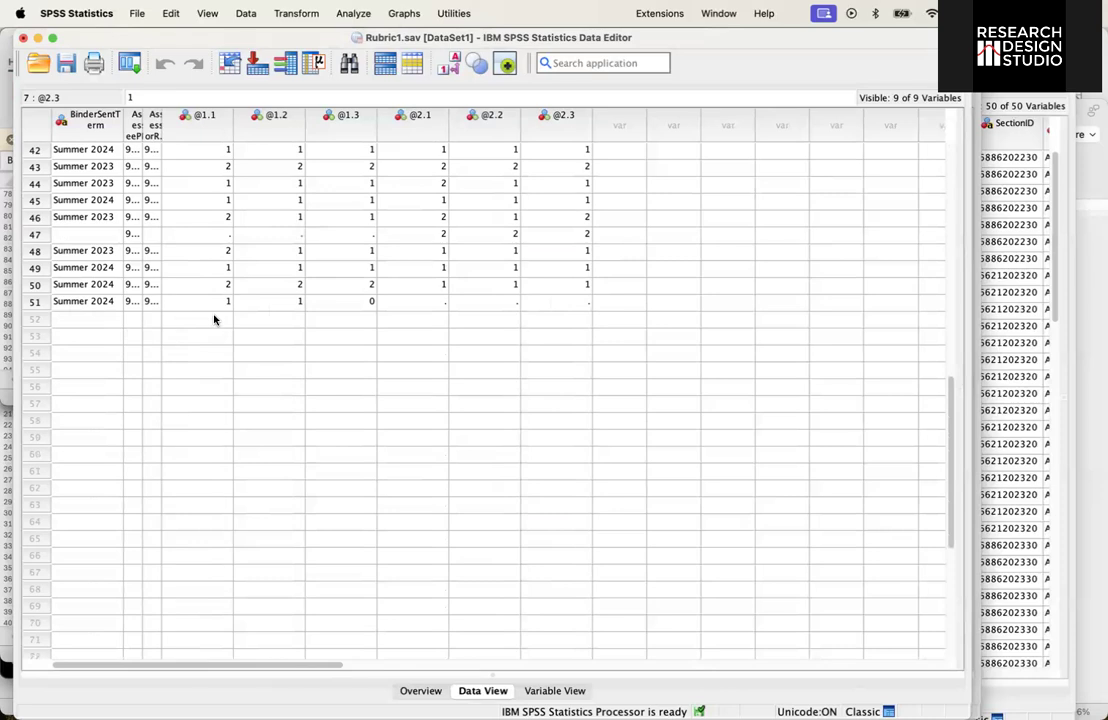
{"action": "scroll", "coordinate": [265, 298], "scroll_direction": "up", "scroll_amount": 15}
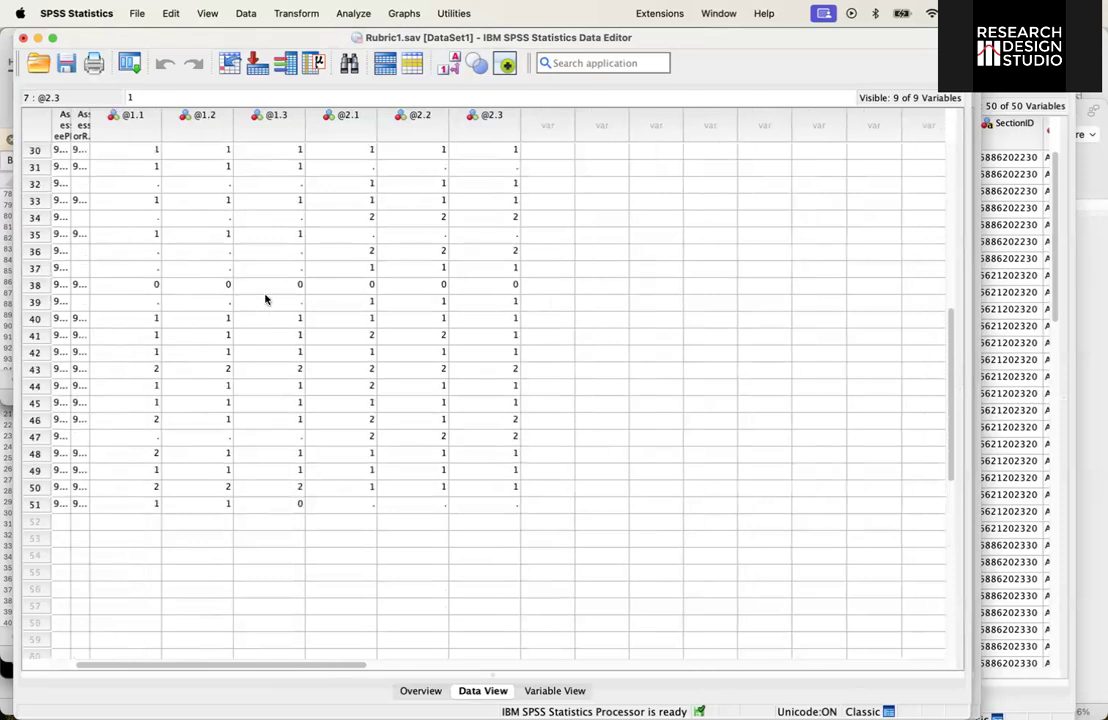
{"action": "scroll", "coordinate": [265, 298], "scroll_direction": "left", "scroll_amount": 2}
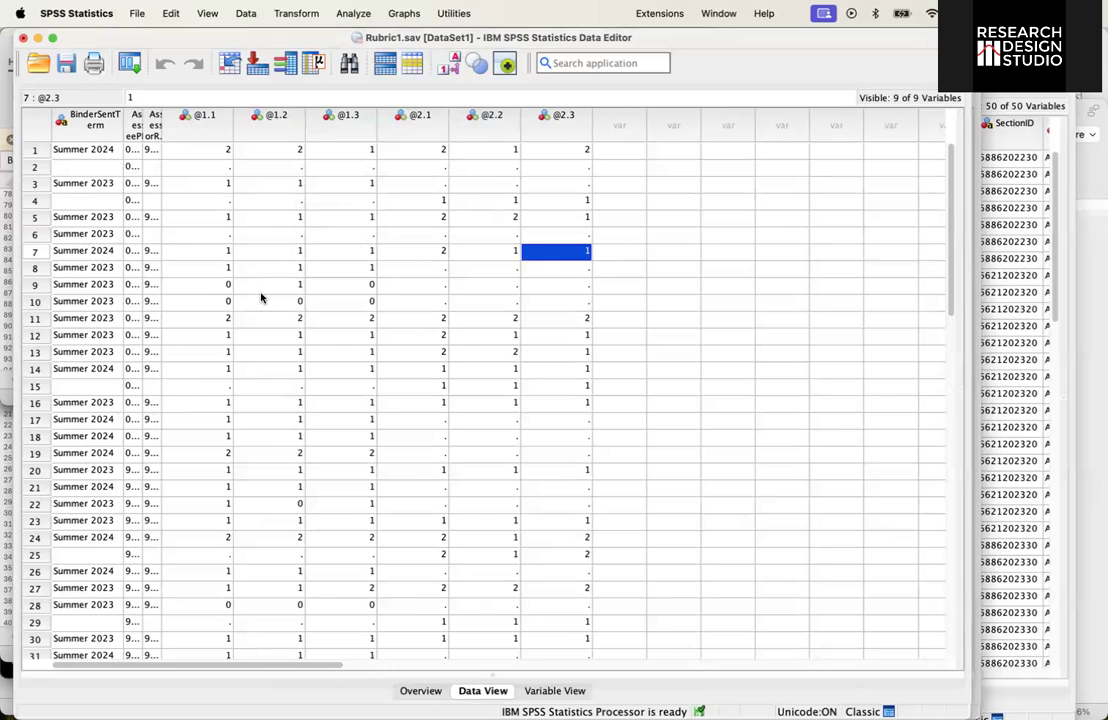
{"action": "left_click", "coordinate": [316, 301]}
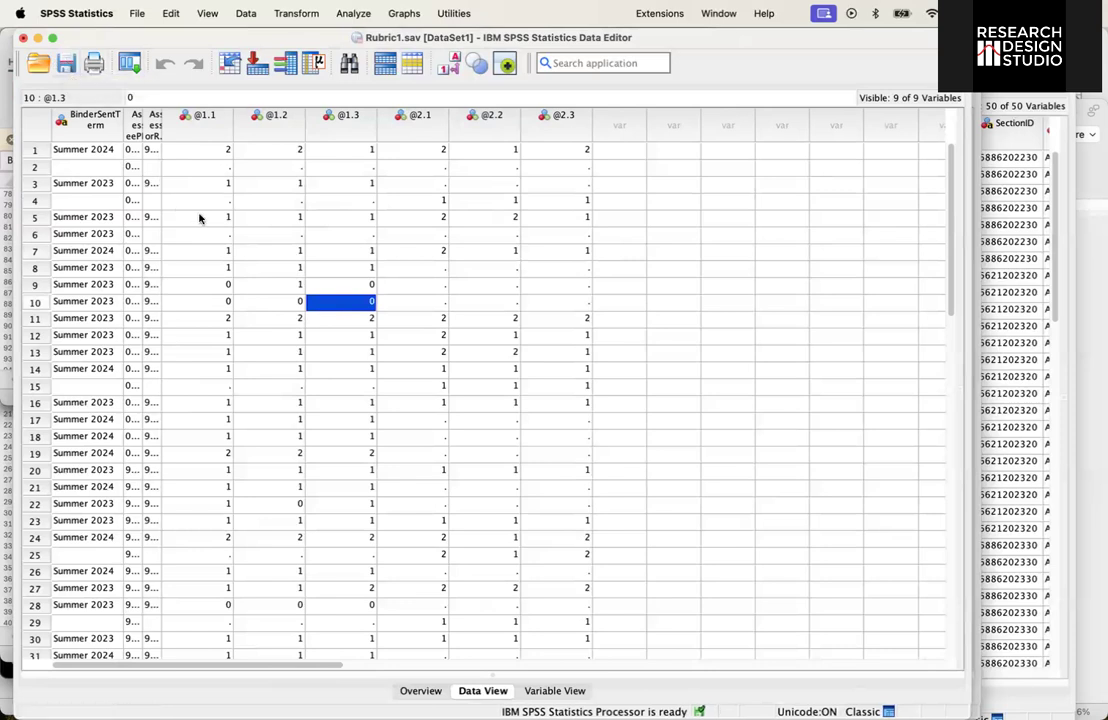
Save the merged dataset as a new file named CombinedRubrics-SPED2024.sav.
{"action": "left_click", "coordinate": [137, 11]}
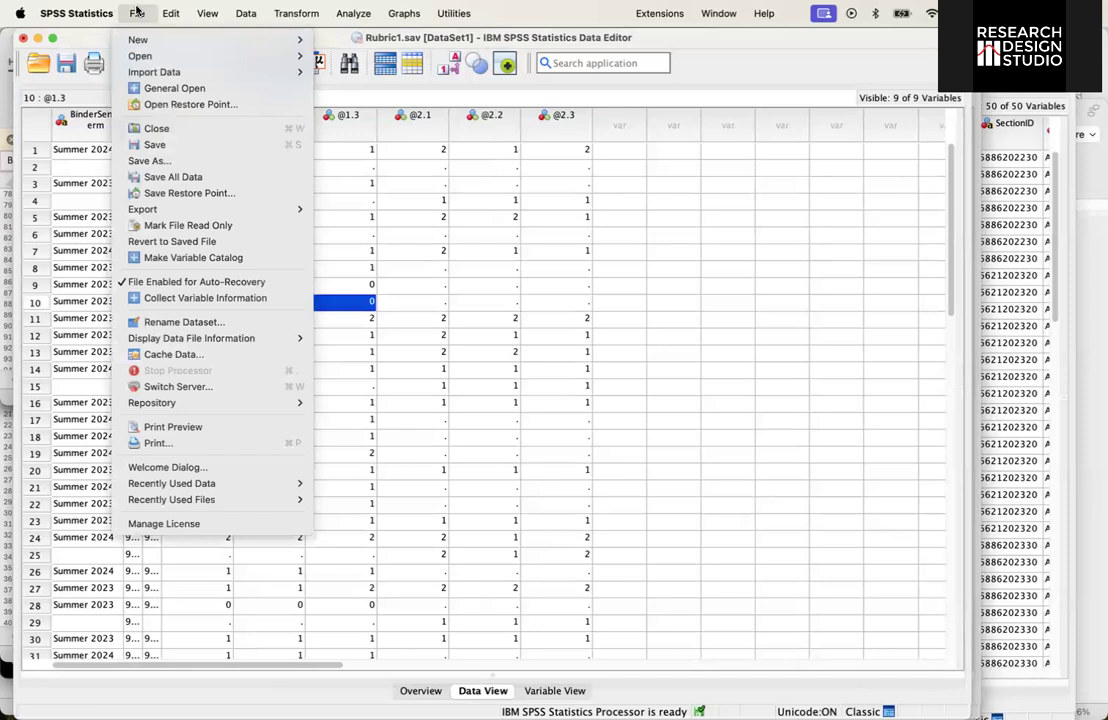
{"action": "left_click", "coordinate": [160, 160]}
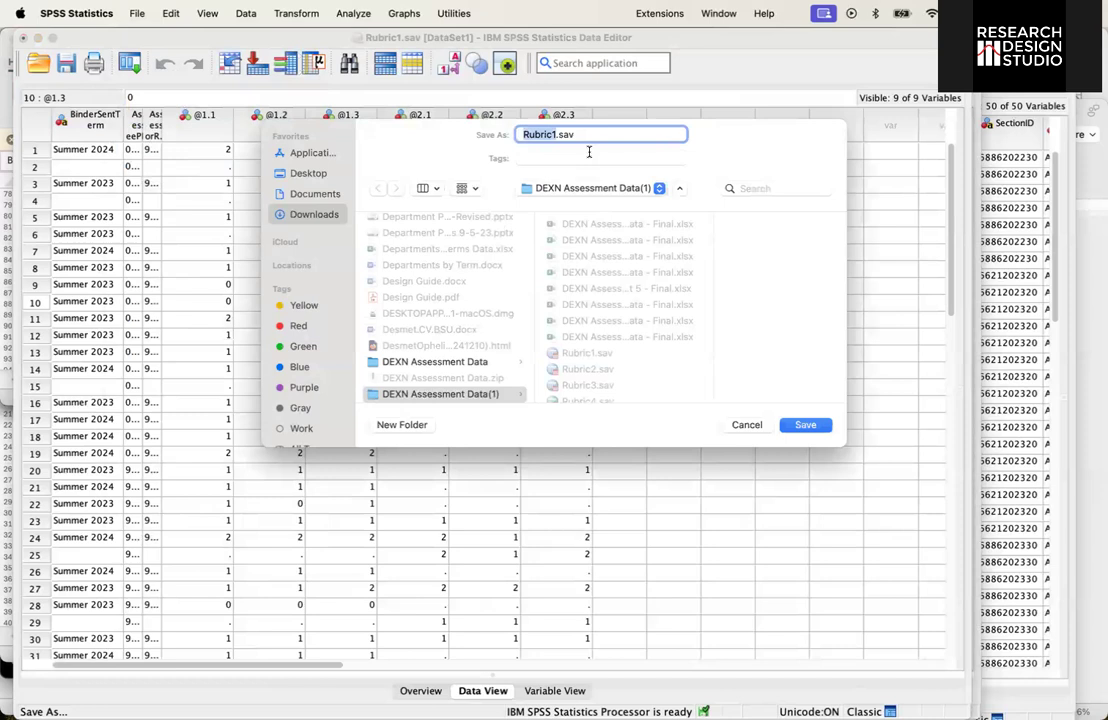
{"action": "type", "text": "CombinedRubrics-SPED2024"}
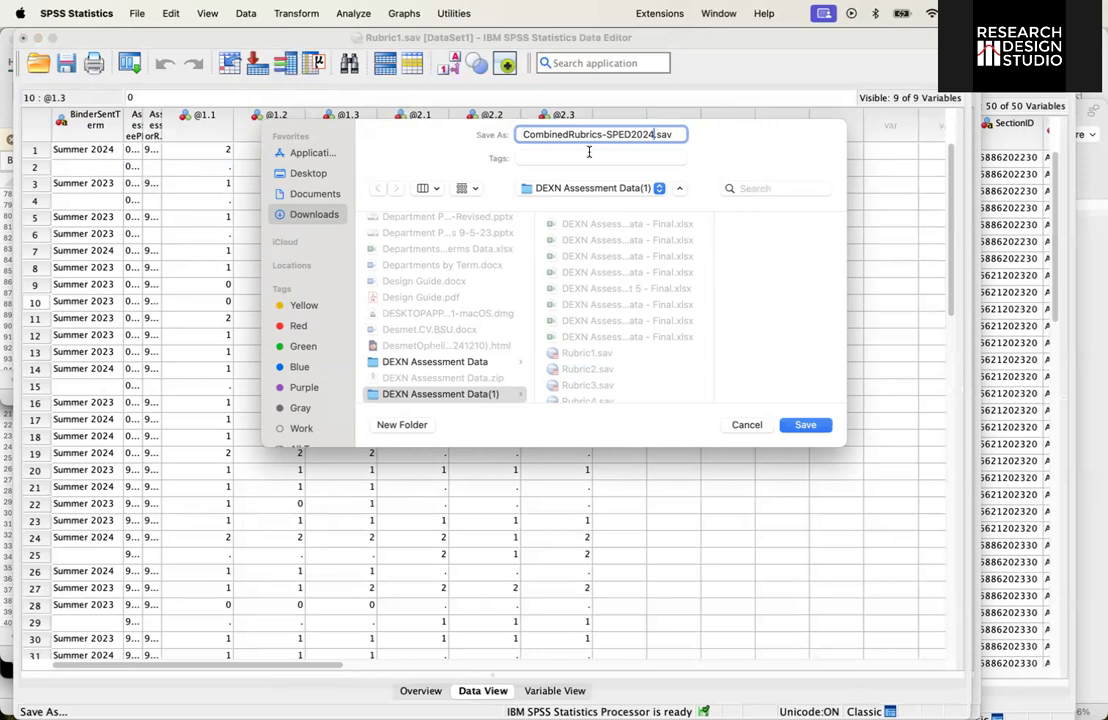
{"action": "key", "text": "Return"}
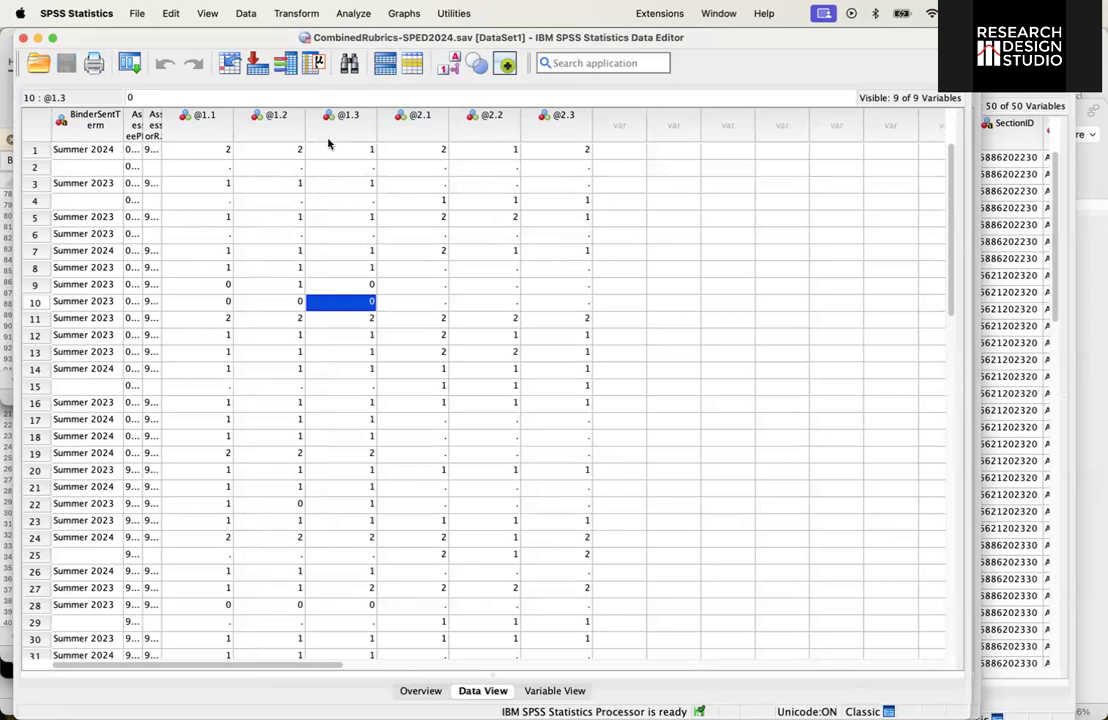
Start adding variables to CombinedRubrics-SPED2024.sav from the open dataset Rubric3.sav.
{"action": "left_click", "coordinate": [296, 13]}
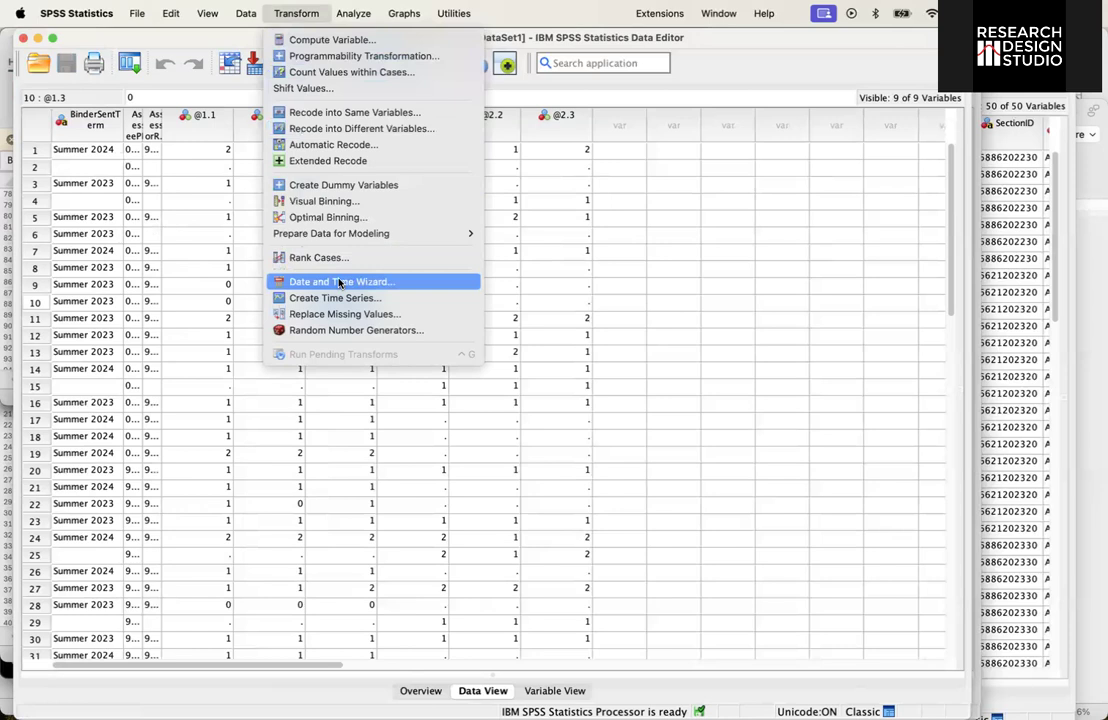
{"action": "mouse_move", "coordinate": [246, 13]}
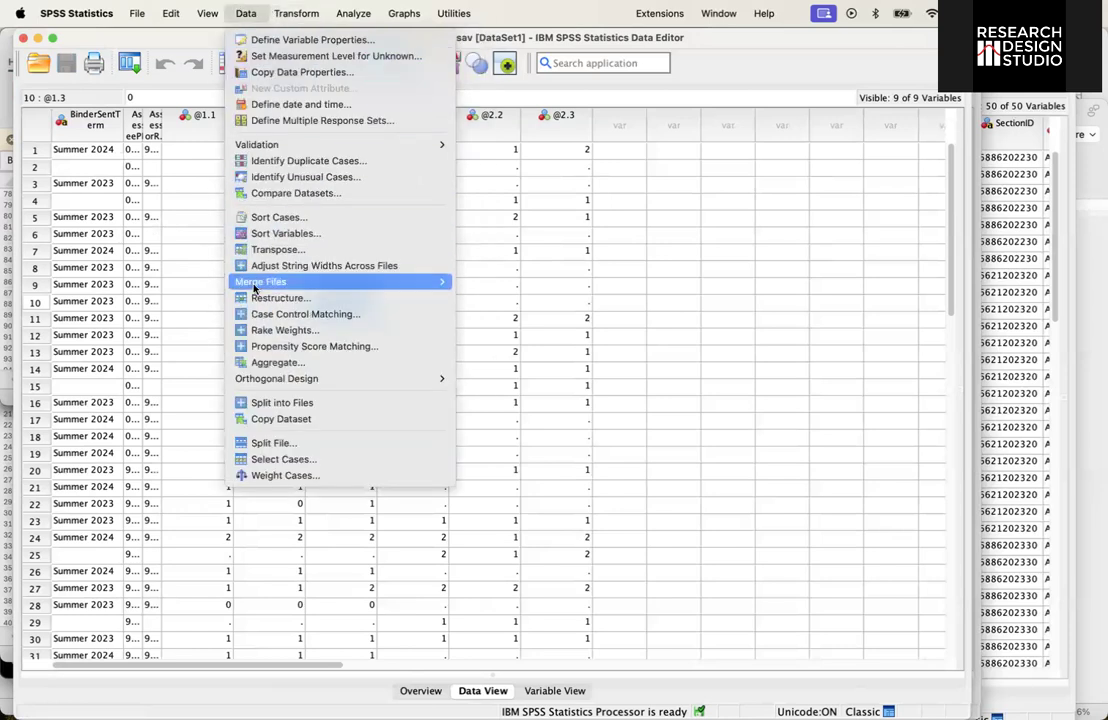
{"action": "mouse_move", "coordinate": [255, 290]}
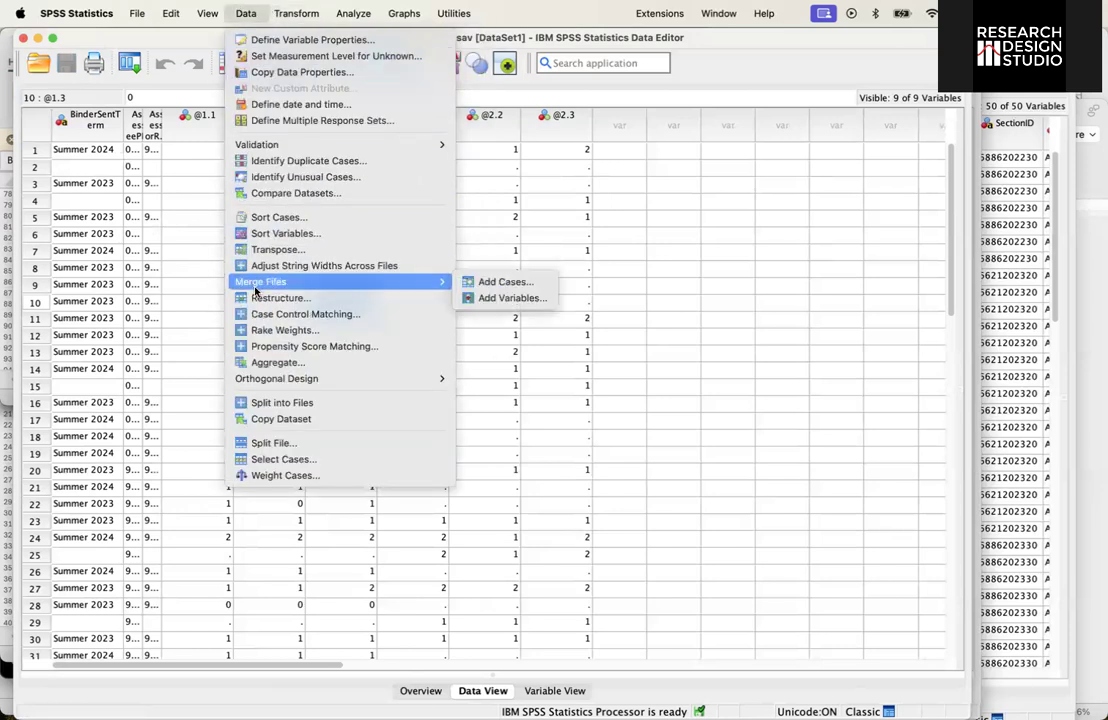
{"action": "left_click", "coordinate": [480, 299]}
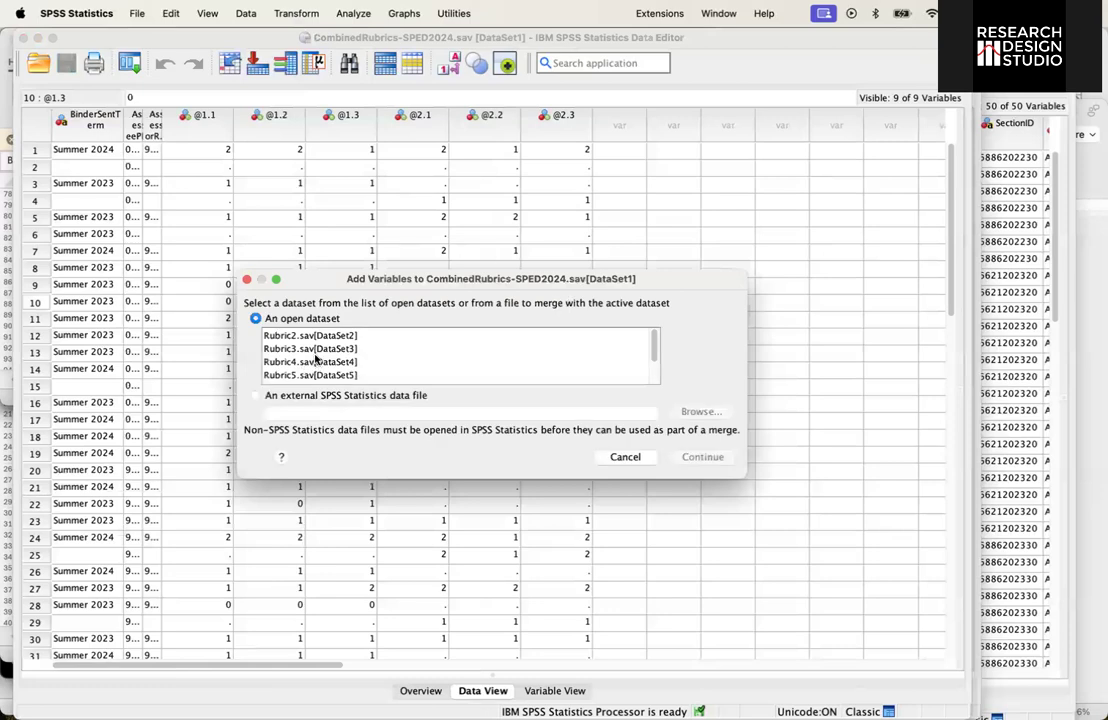
{"action": "left_click", "coordinate": [299, 349]}
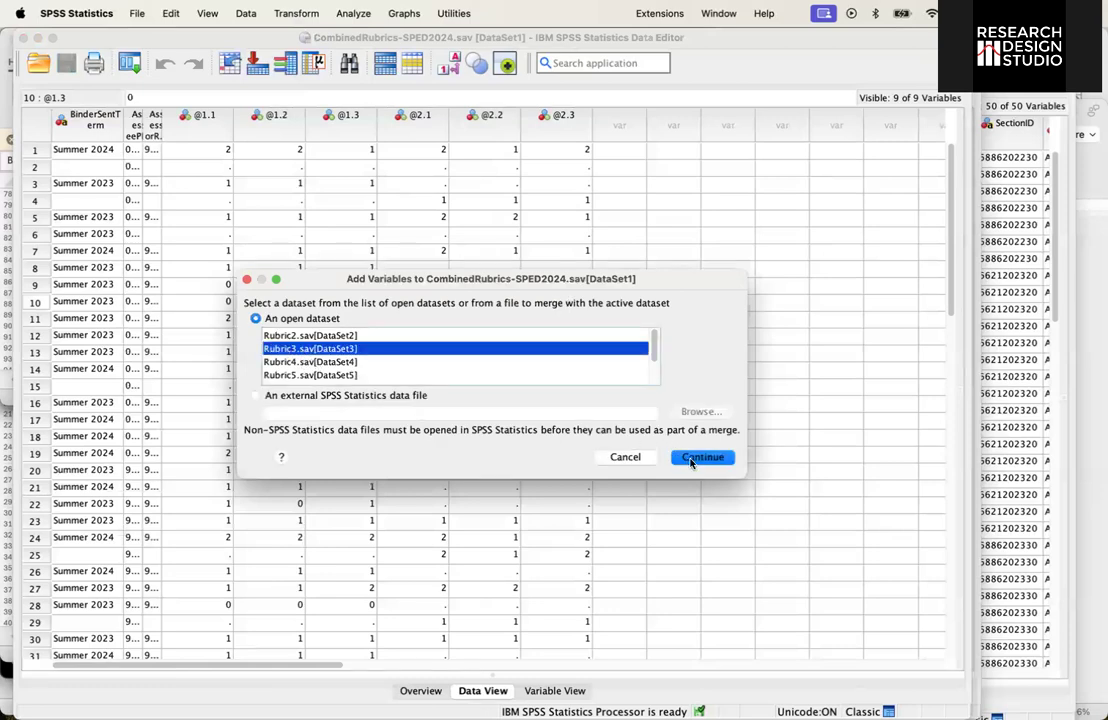
{"action": "left_click", "coordinate": [693, 460]}
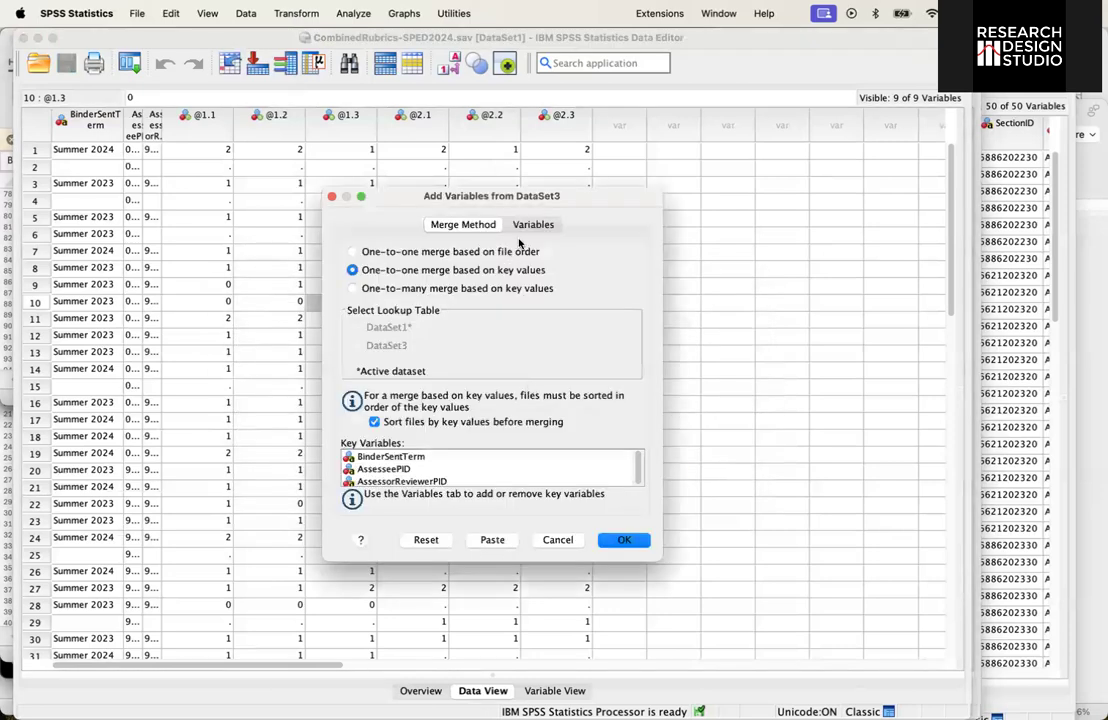
Remove BinderSentTerm and AssessorReviewerPID from the key variables, keeping AssesseePID as the only merge key.
{"action": "left_click", "coordinate": [531, 225]}
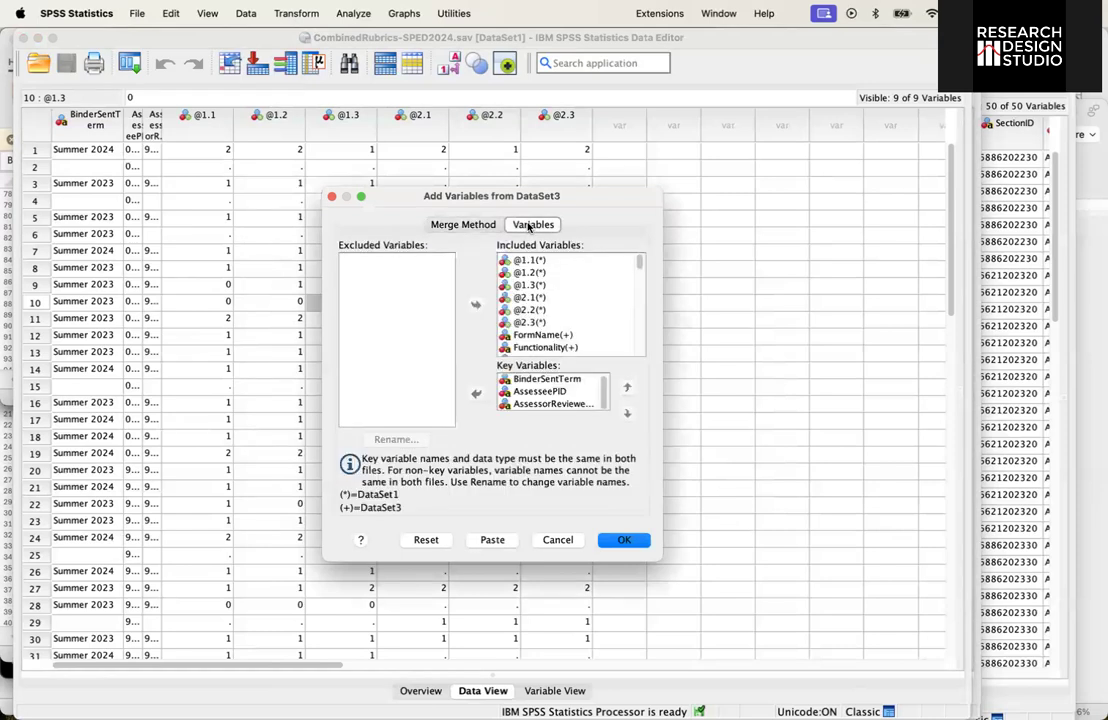
{"action": "left_click", "coordinate": [550, 380]}
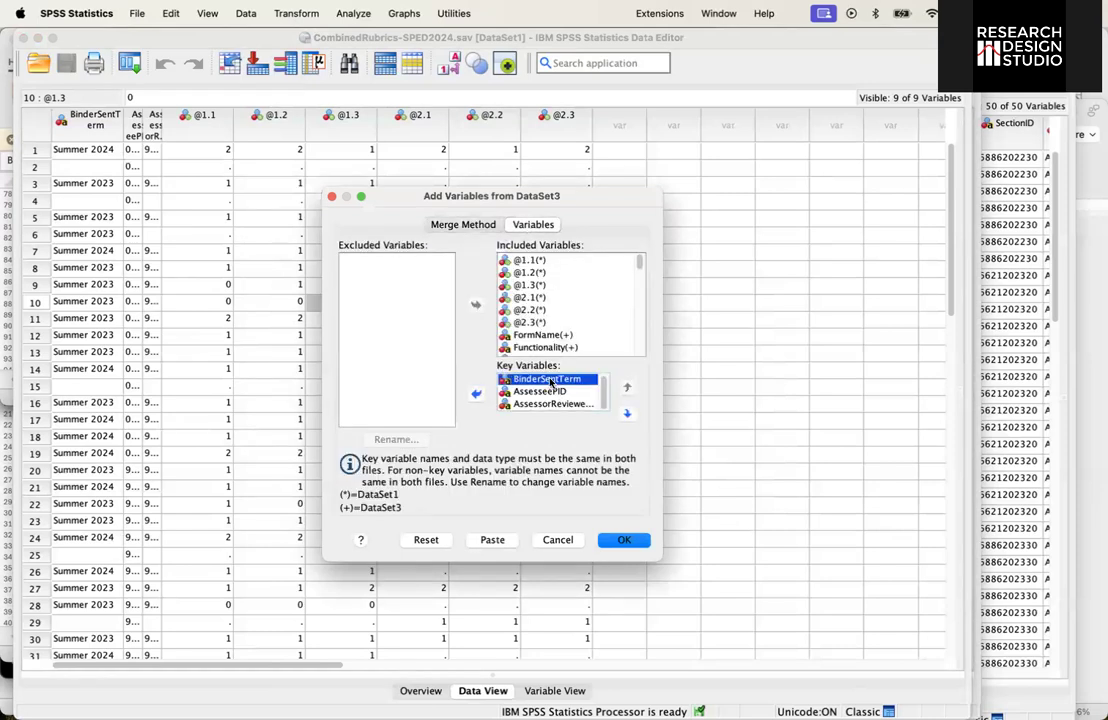
{"action": "left_click", "coordinate": [476, 393]}
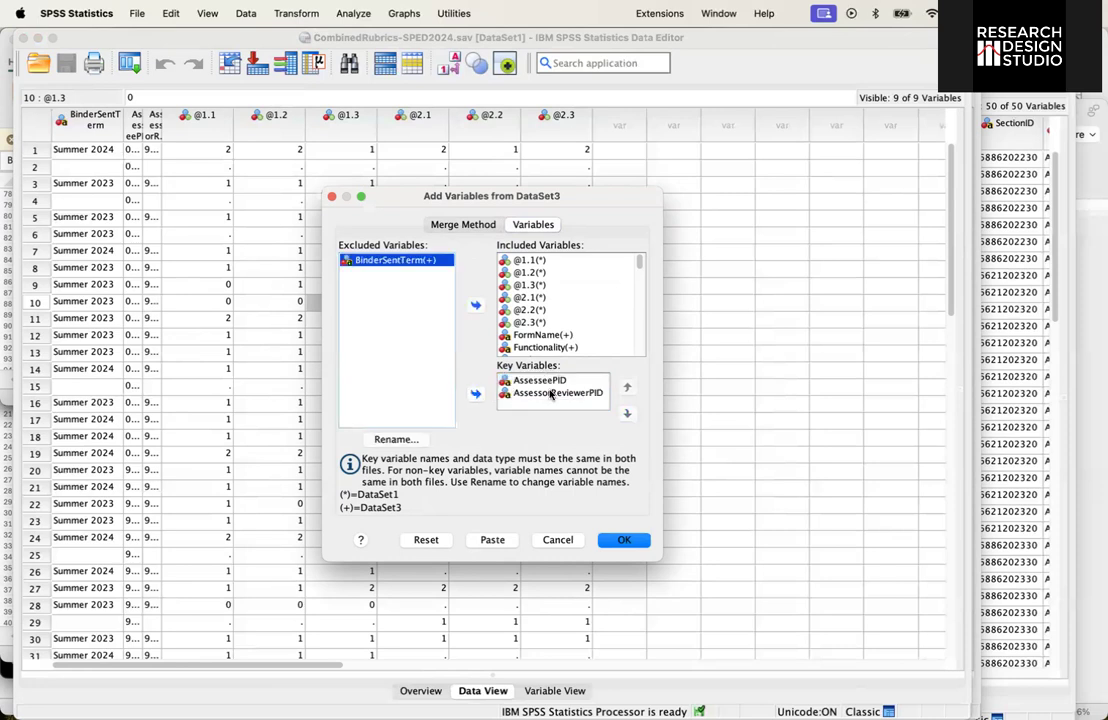
{"action": "left_click", "coordinate": [476, 393]}
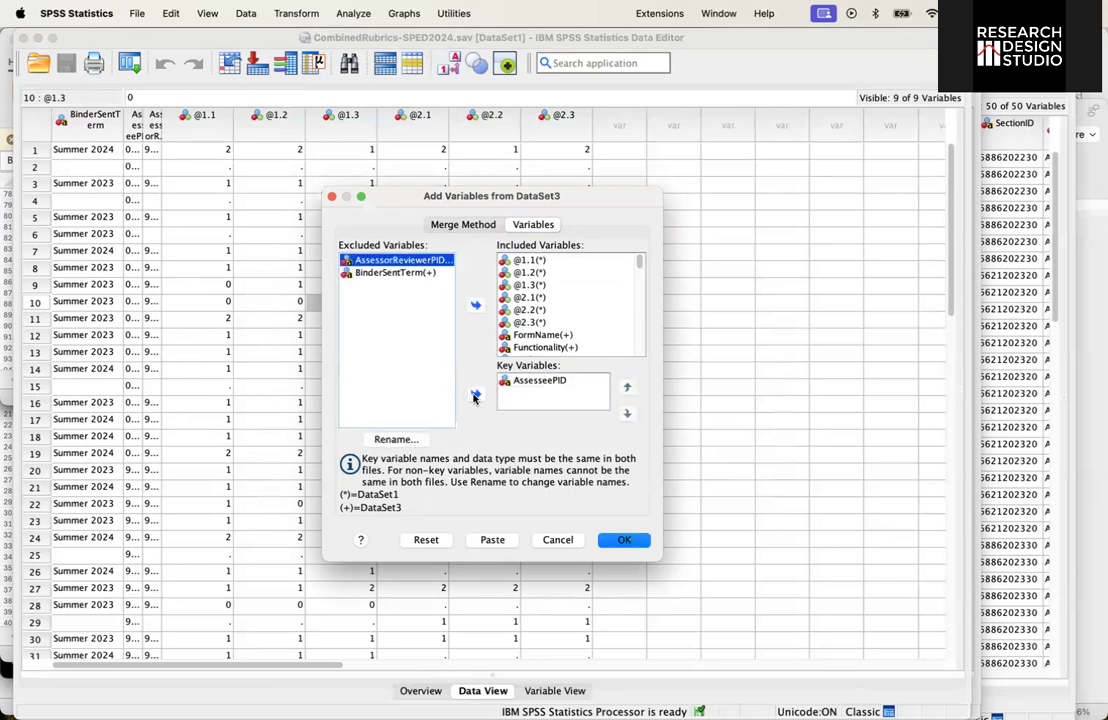
{"action": "left_click", "coordinate": [550, 382]}
{"action": "left_click", "coordinate": [388, 273]}
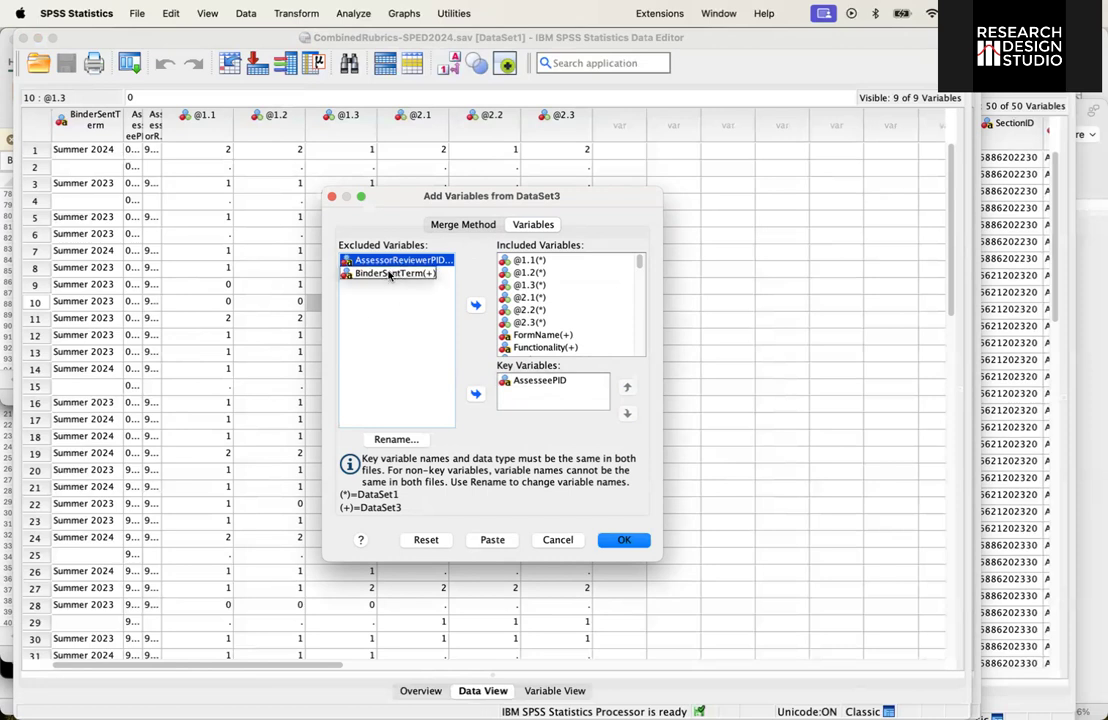
Rename the excluded BinderSentTerm variable from DataSet3 to Term and include it in the merge.
{"action": "left_click", "coordinate": [389, 273]}
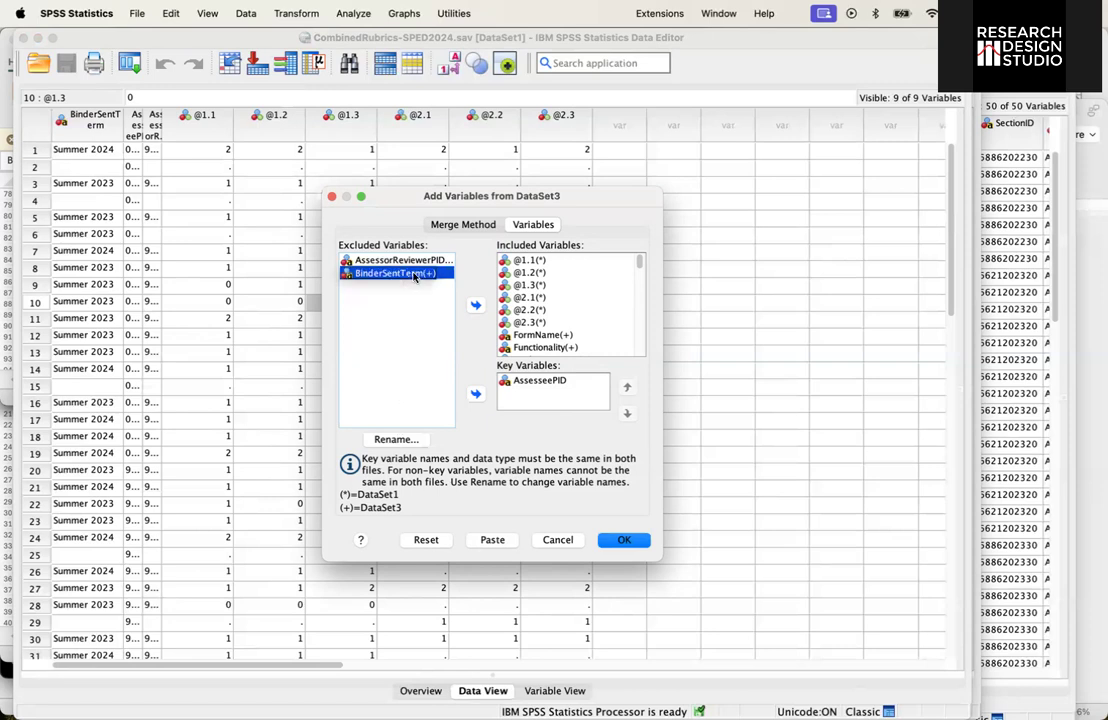
{"action": "left_click", "coordinate": [385, 439]}
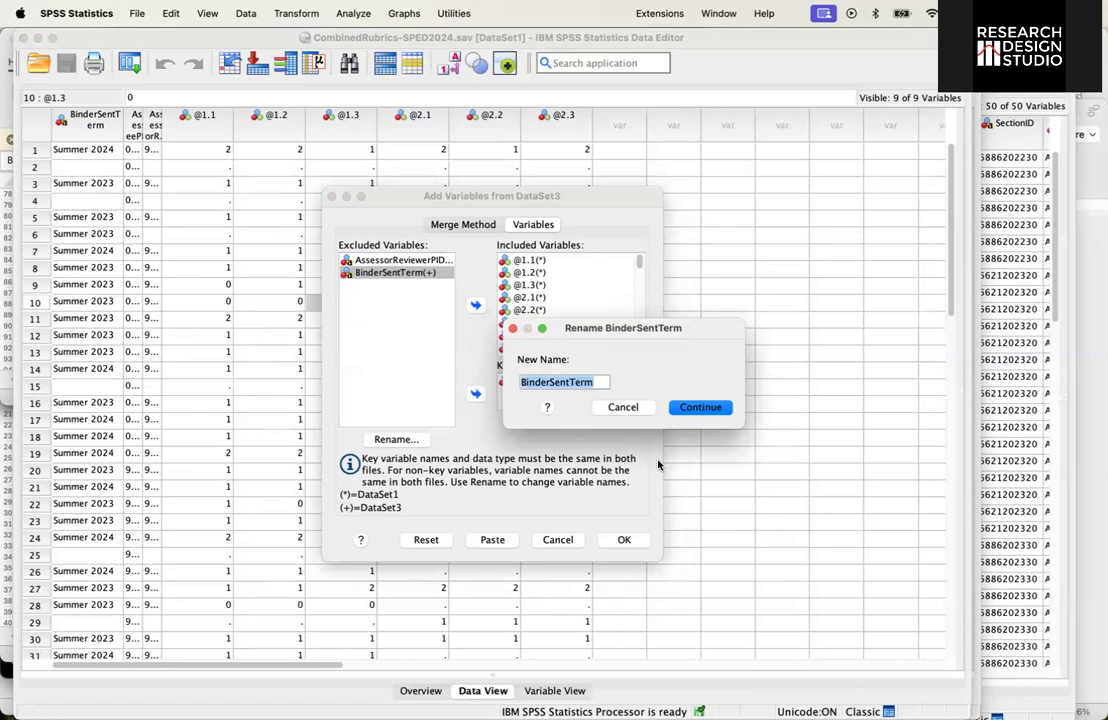
{"action": "type", "text": "Term"}
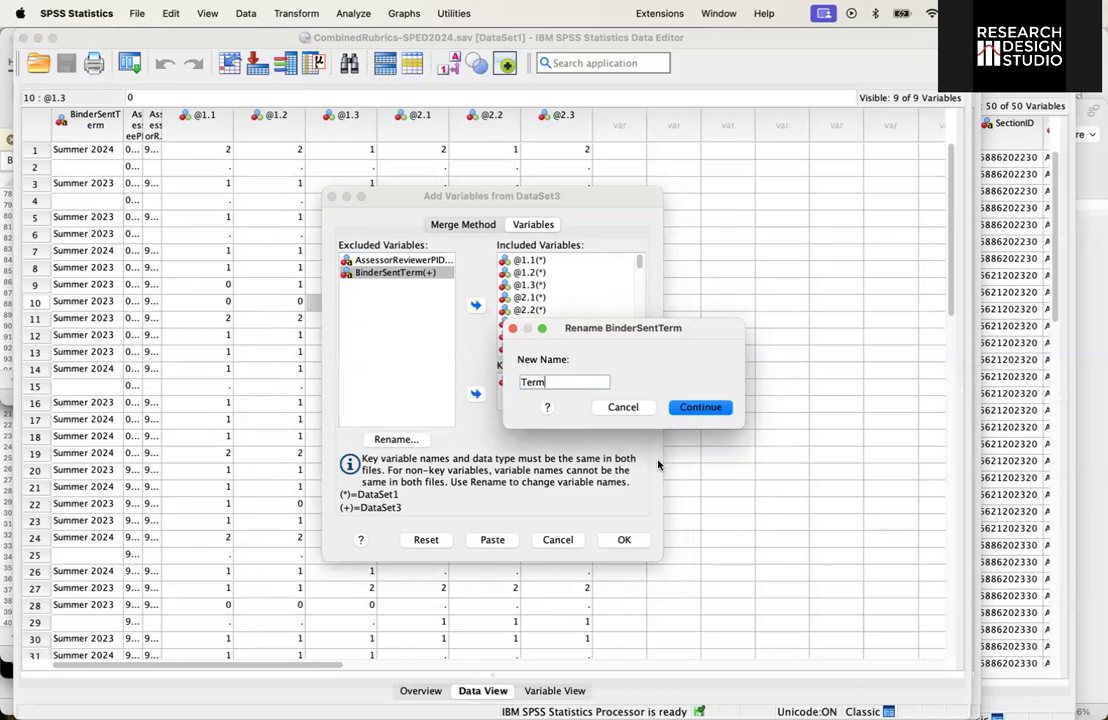
{"action": "left_click", "coordinate": [701, 408]}
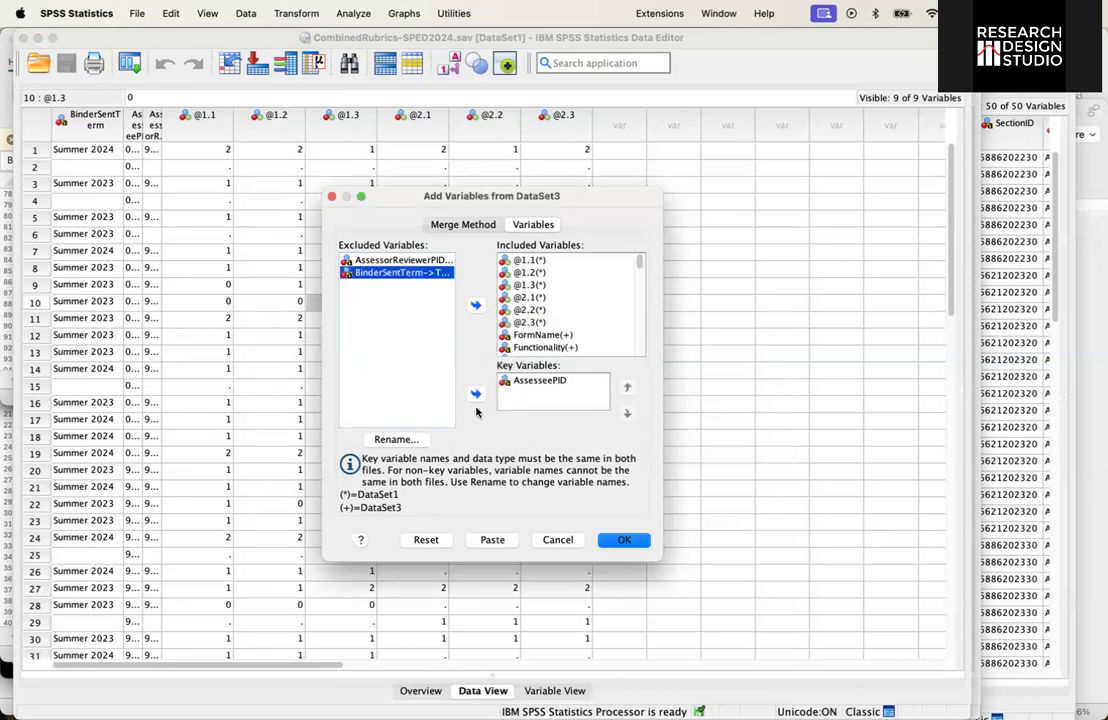
{"action": "left_click", "coordinate": [474, 308]}
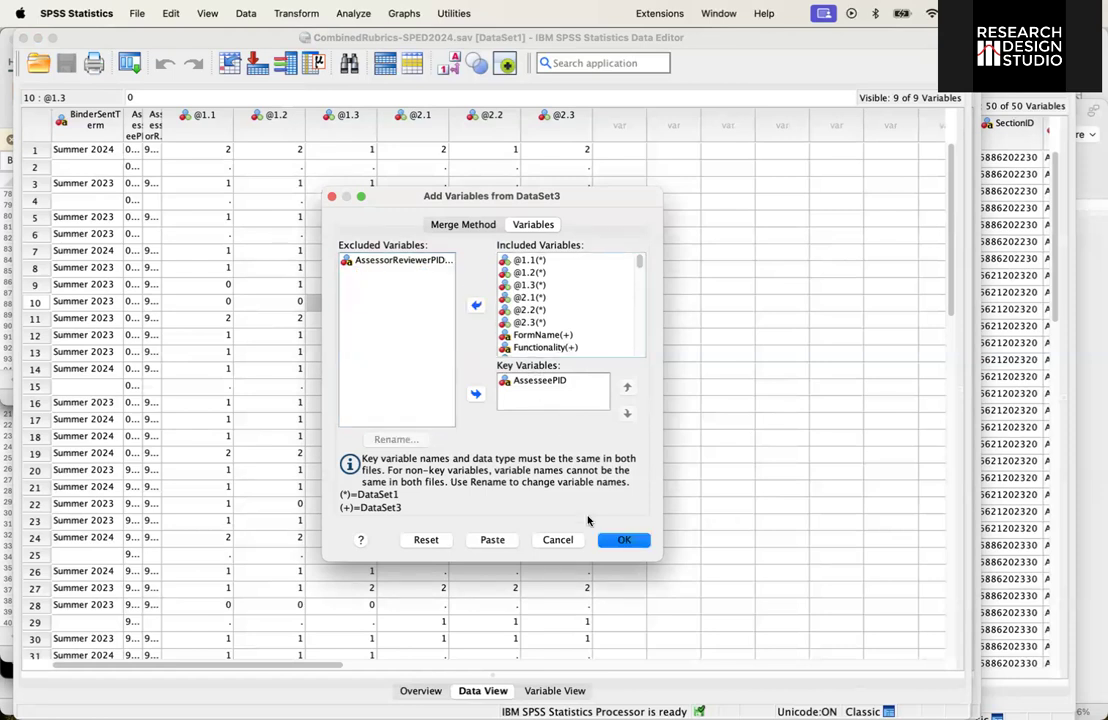
Run the merge of DataSet3, read the output log, and close the output viewer.
{"action": "left_click", "coordinate": [619, 539]}
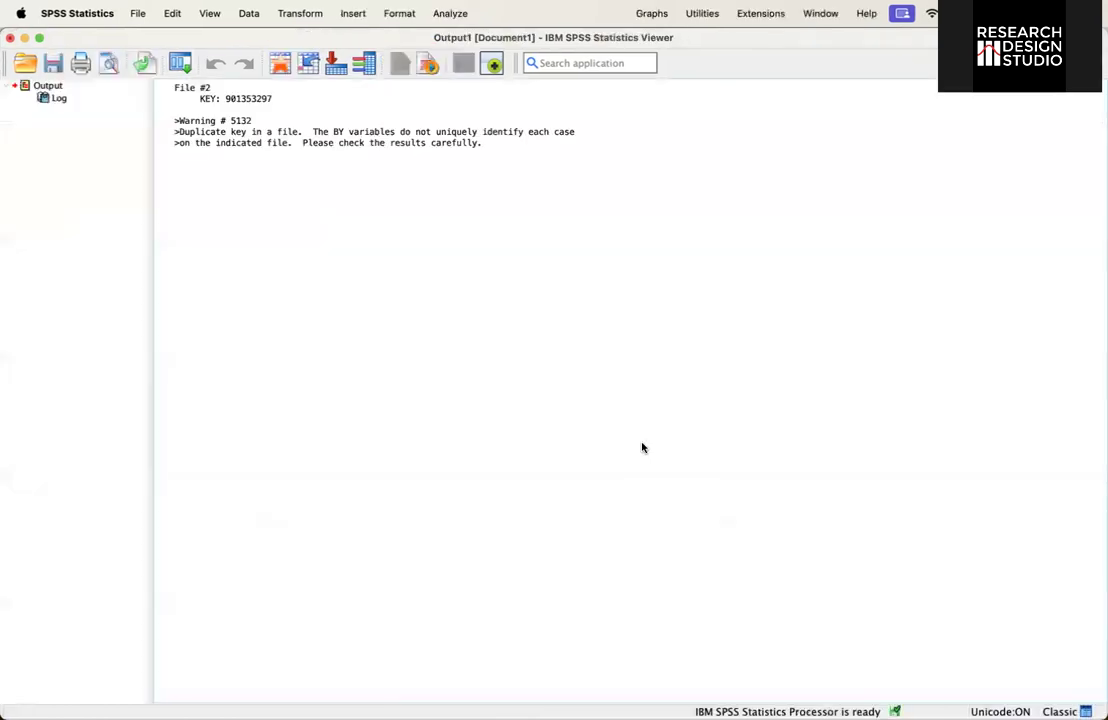
{"action": "left_click", "coordinate": [250, 135]}
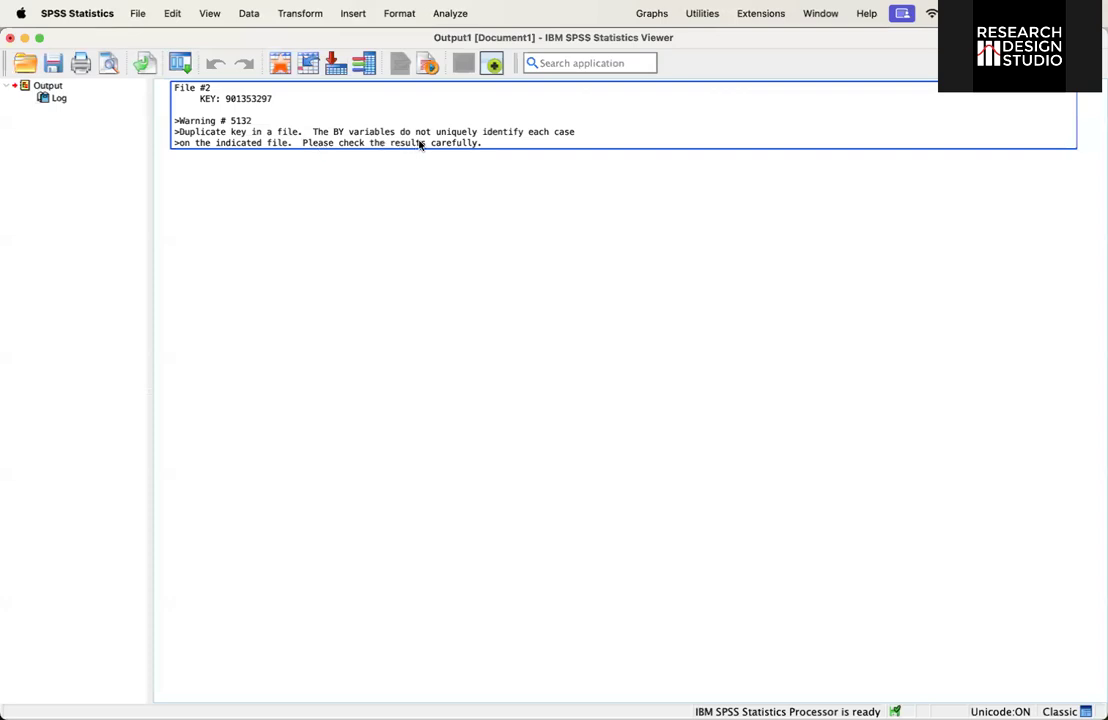
{"action": "left_click", "coordinate": [162, 100]}
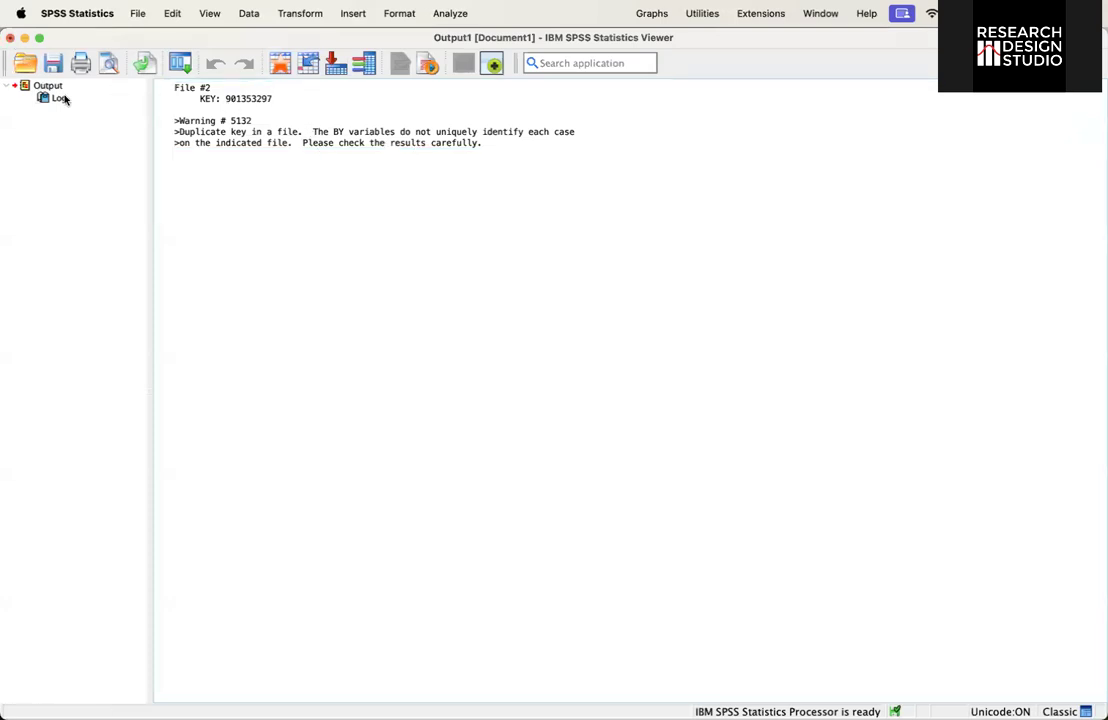
{"action": "key", "text": "super+w"}
{"action": "left_click", "coordinate": [667, 411]}
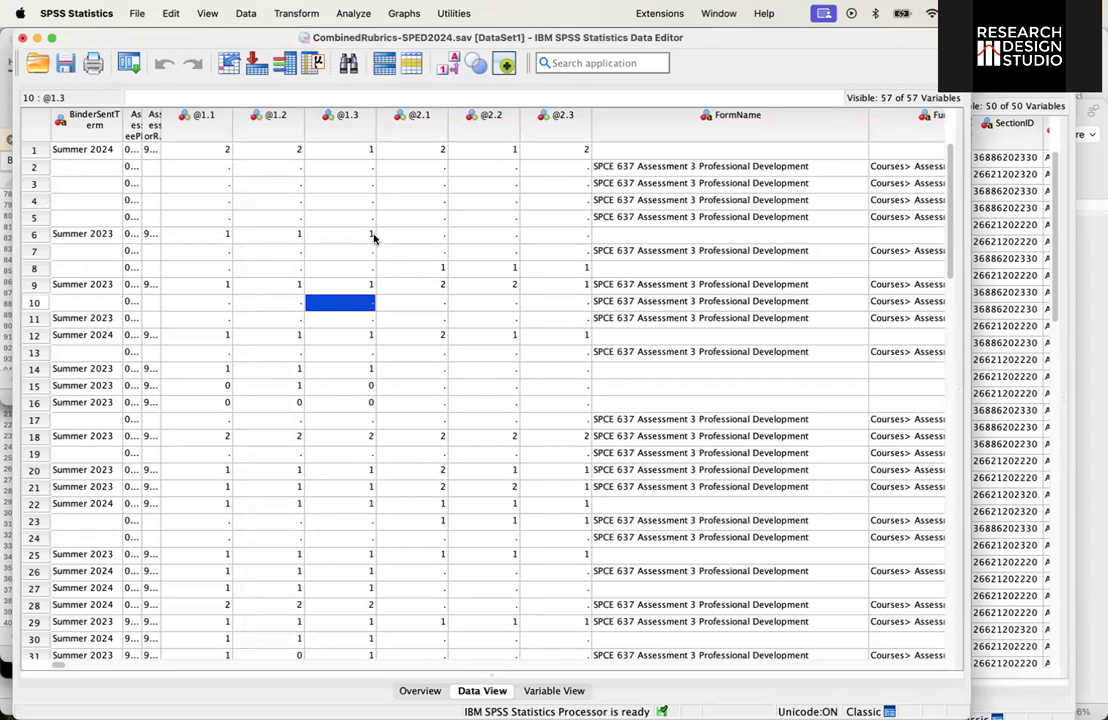
Check the columns added from DataSet3, then close CombinedRubrics-SPED2024.sav without saving the changes.
{"action": "scroll", "coordinate": [326, 208], "scroll_direction": "right", "scroll_amount": 5}
{"action": "scroll", "coordinate": [112, 83], "scroll_direction": "left", "scroll_amount": 5}
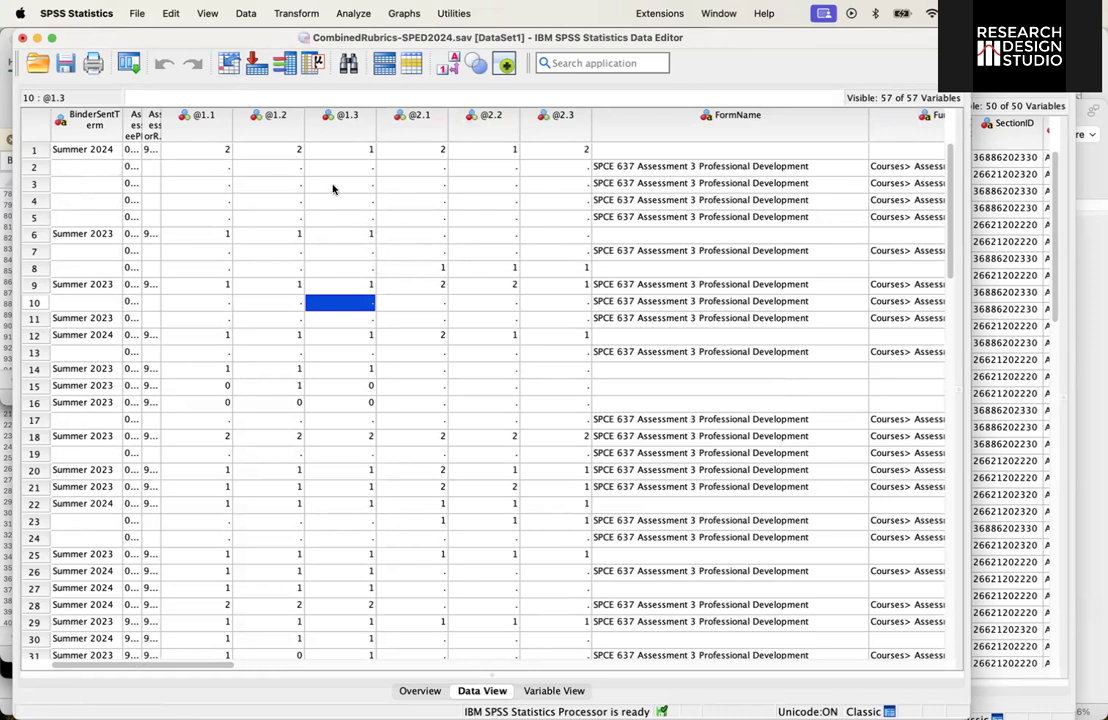
{"action": "left_click", "coordinate": [22, 38]}
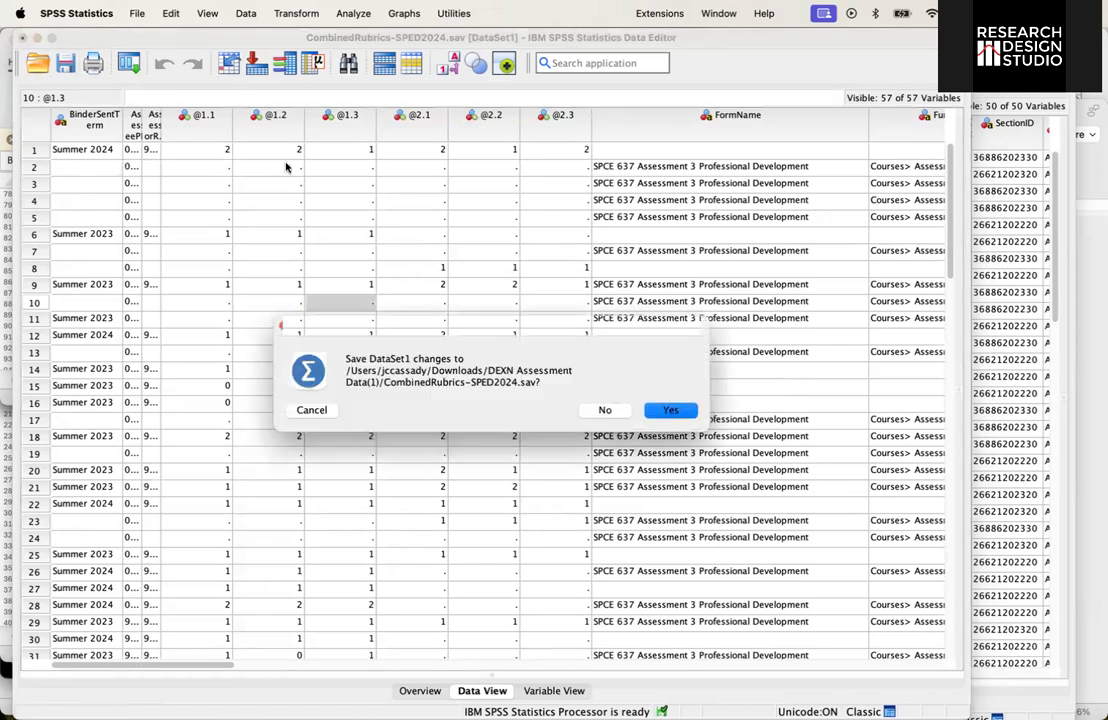
{"action": "left_click", "coordinate": [605, 411]}
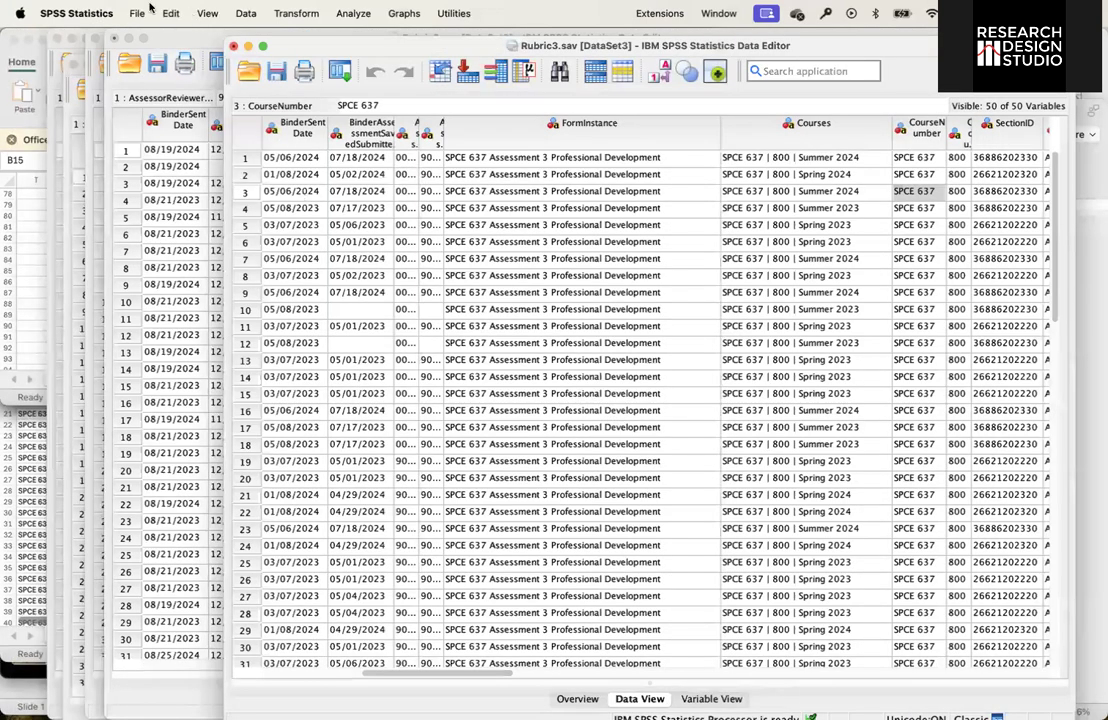
{"action": "left_click", "coordinate": [136, 12]}
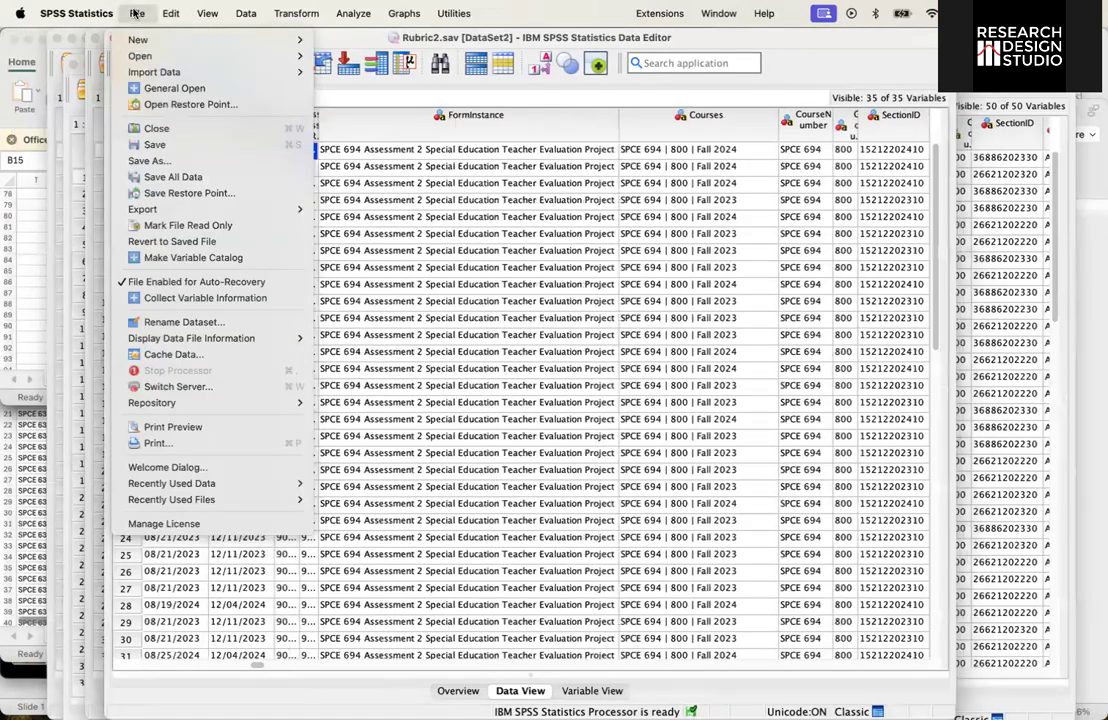
{"action": "left_click", "coordinate": [136, 12]}
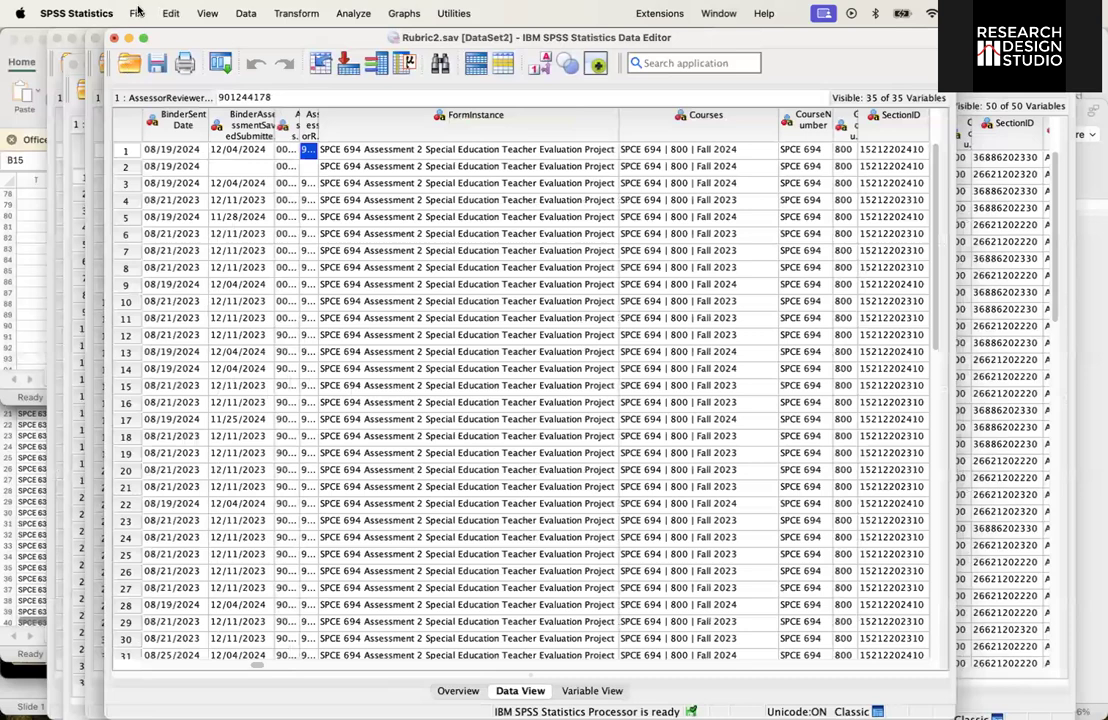
{"action": "left_click", "coordinate": [137, 12]}
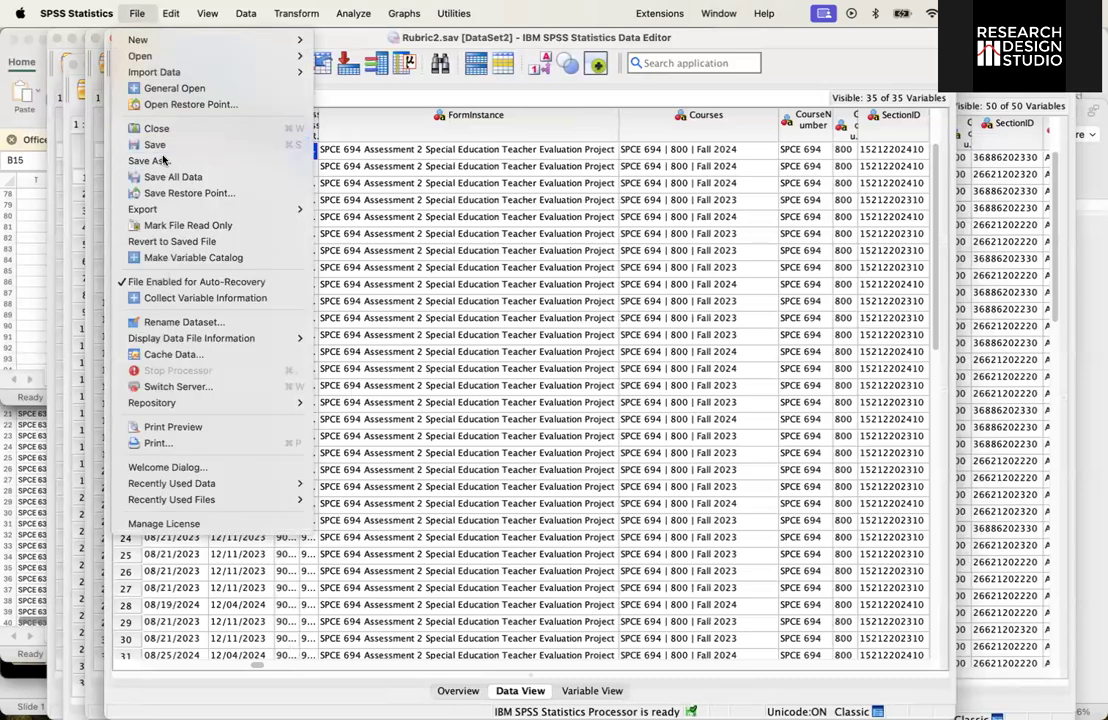
{"action": "left_click", "coordinate": [163, 160]}
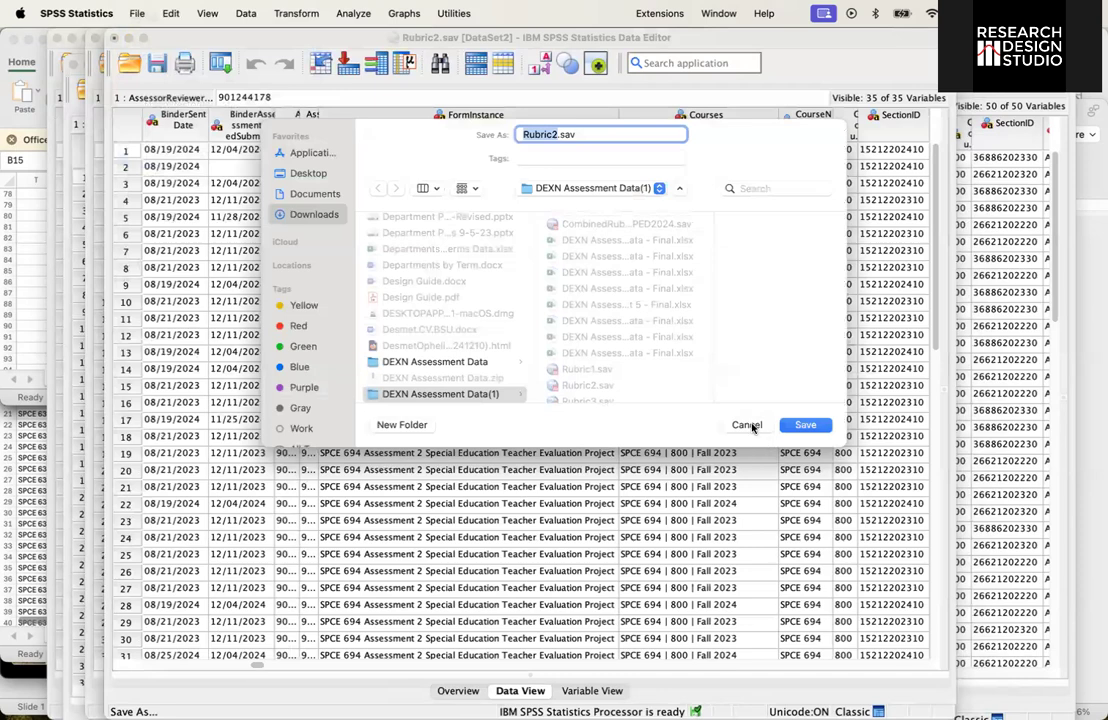
Reopen CombinedRubrics-SPED2024.sav from the recently used data files and look over its cases.
{"action": "left_click", "coordinate": [142, 12]}
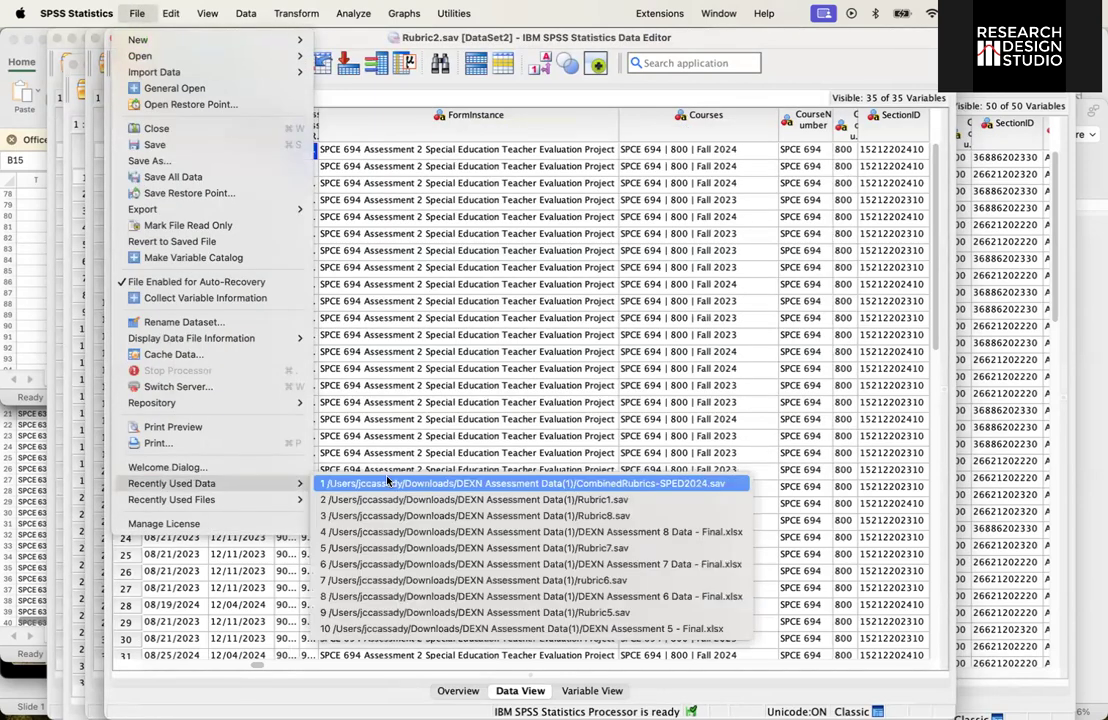
{"action": "left_click", "coordinate": [357, 483]}
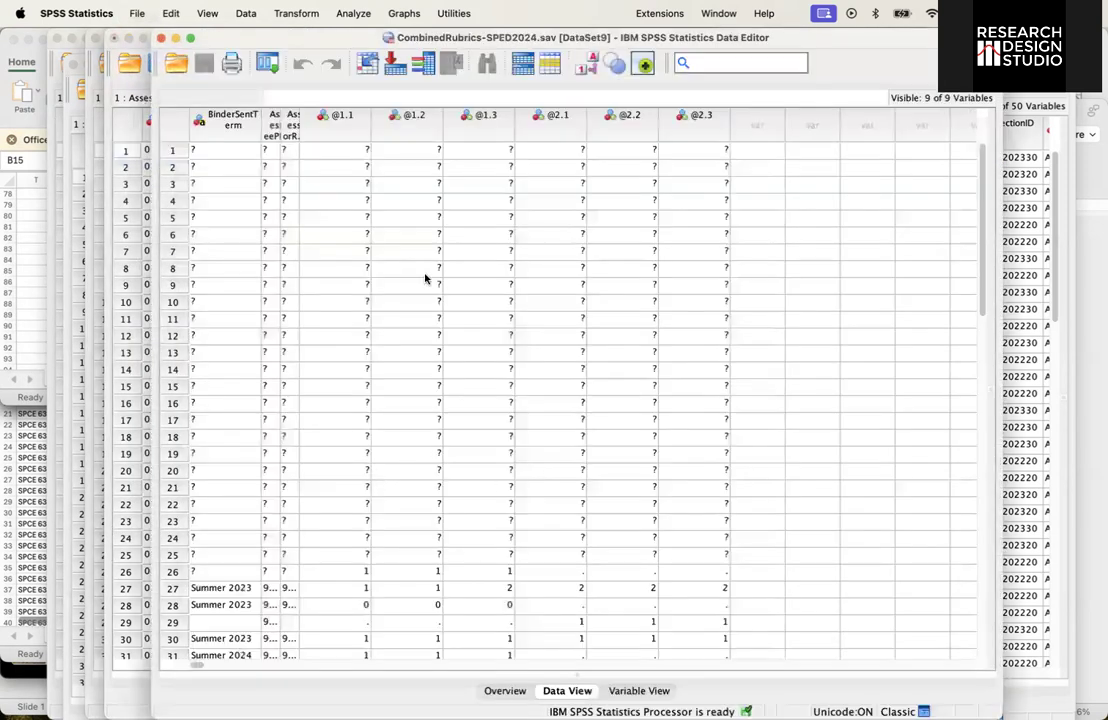
{"action": "scroll", "coordinate": [318, 186], "scroll_direction": "down", "scroll_amount": 2}
{"action": "scroll", "coordinate": [408, 185], "scroll_direction": "up", "scroll_amount": 2}
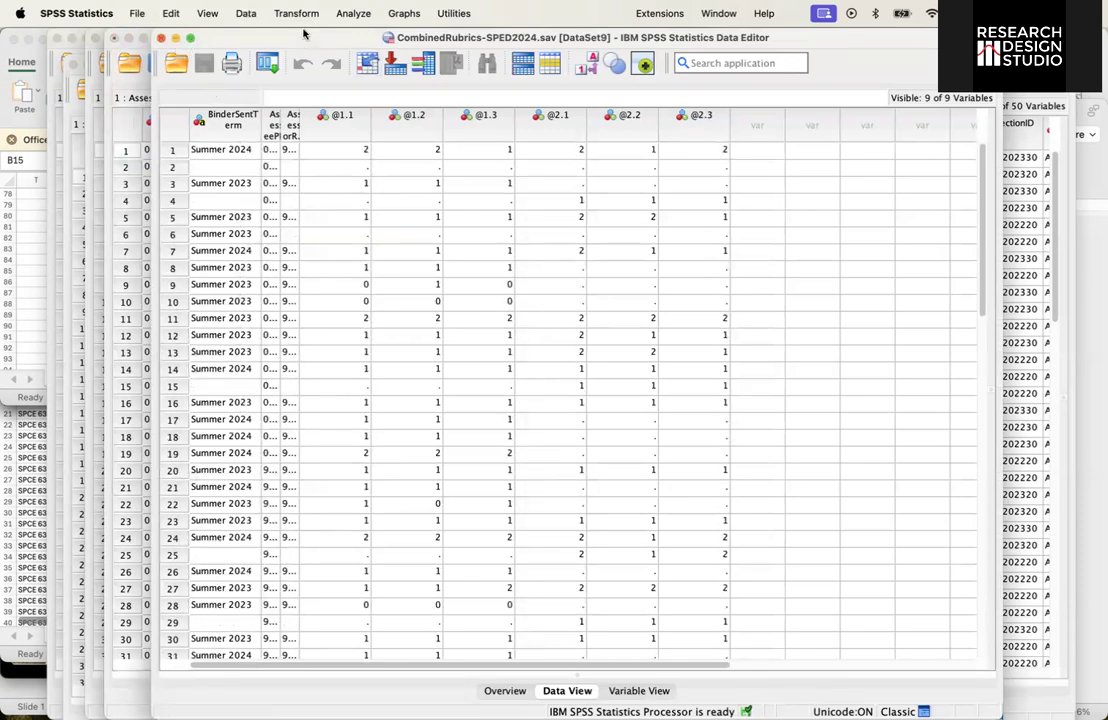
Sort the cases of CombinedRubrics-SPED2024.sav by Assessee PID in ascending order and save the file.
{"action": "left_click", "coordinate": [347, 12]}
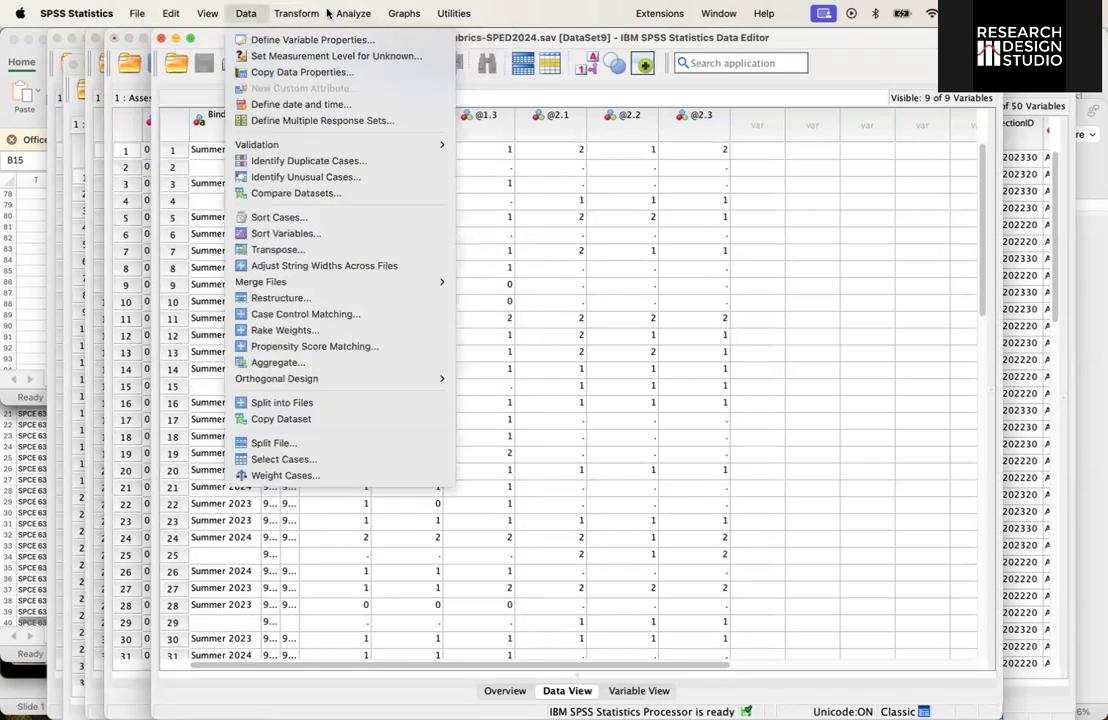
{"action": "mouse_move", "coordinate": [245, 13]}
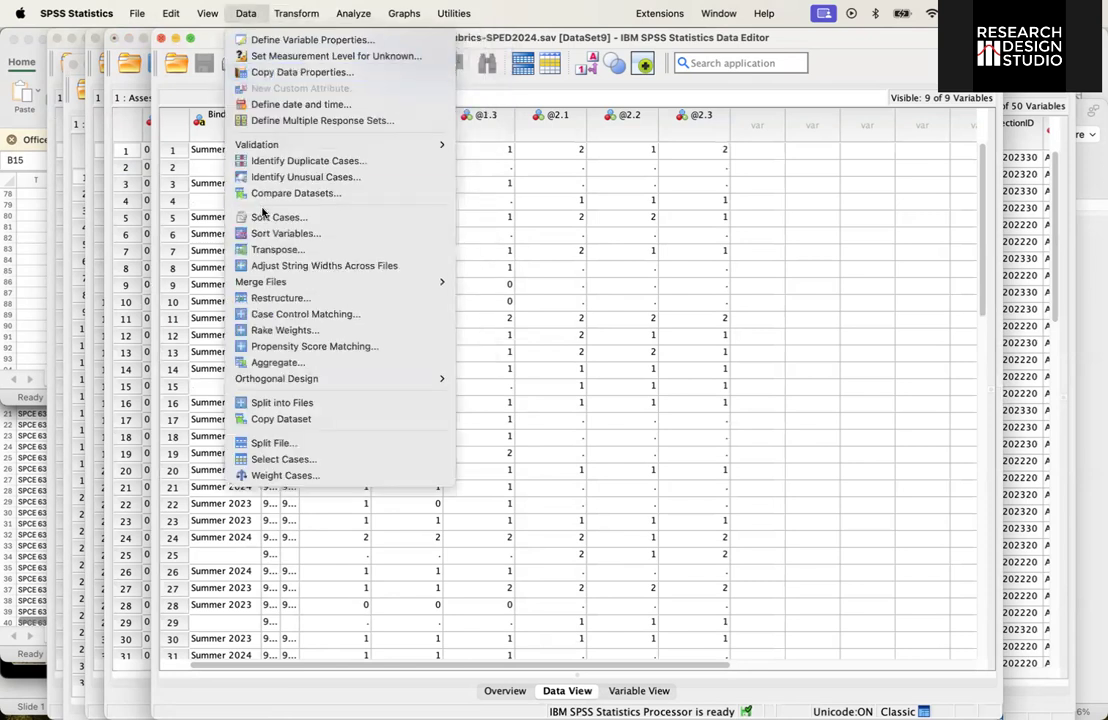
{"action": "left_click", "coordinate": [277, 216]}
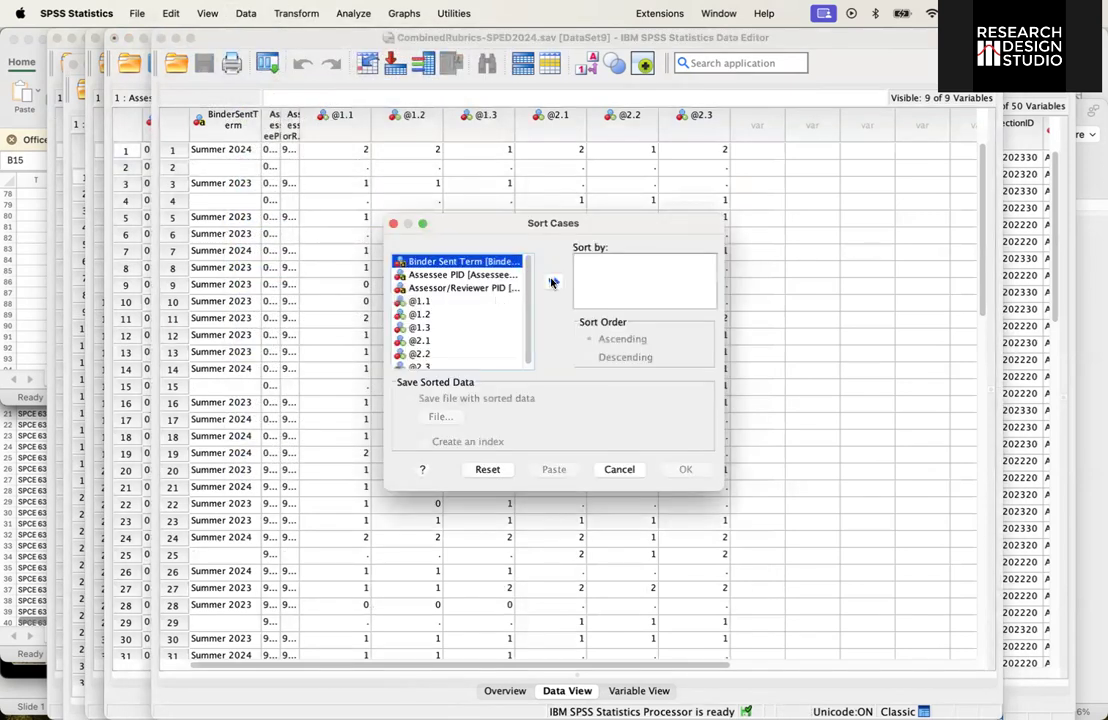
{"action": "left_click", "coordinate": [449, 288]}
{"action": "left_click", "coordinate": [468, 275]}
{"action": "left_click", "coordinate": [553, 281]}
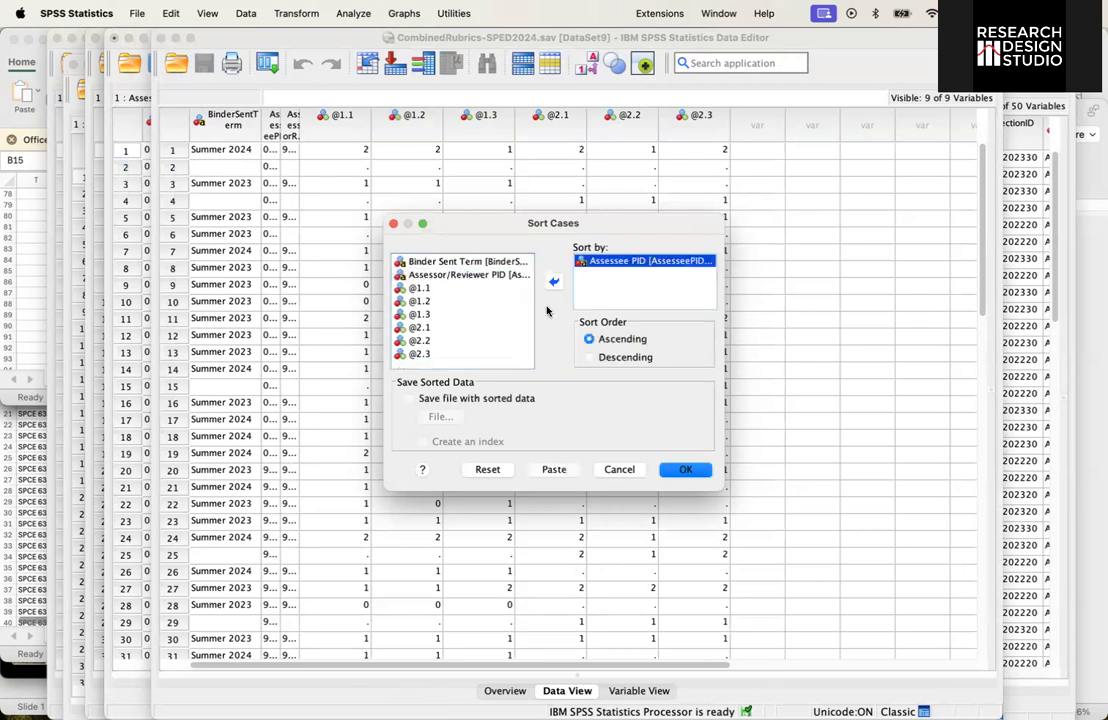
{"action": "left_click", "coordinate": [686, 470]}
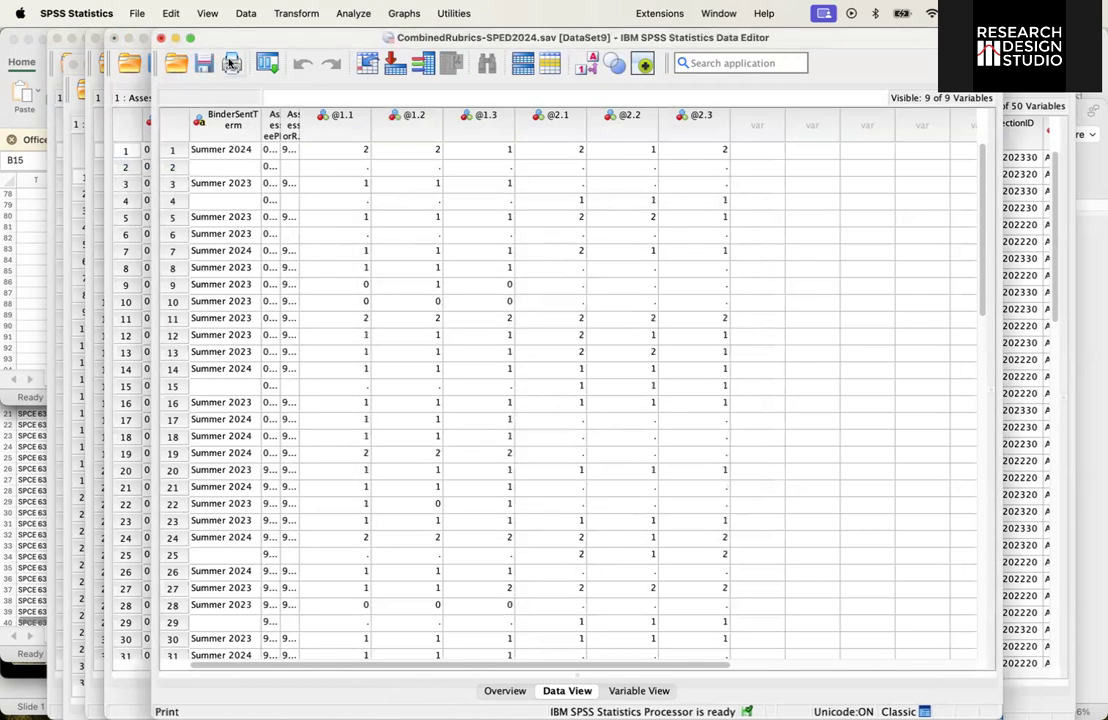
{"action": "left_click", "coordinate": [203, 63]}
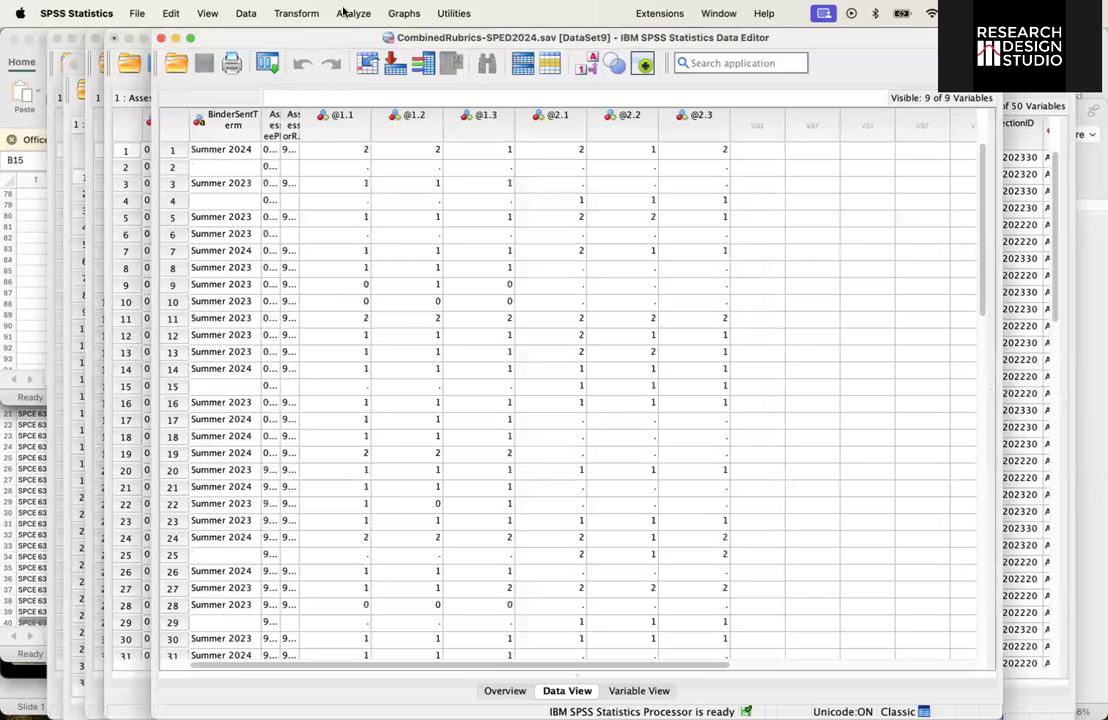
Start an add-variables merge into CombinedRubrics-SPED2024.sav with the open dataset Rubric3.sav [DataSet3].
{"action": "left_click", "coordinate": [296, 13]}
{"action": "mouse_move", "coordinate": [280, 282]}
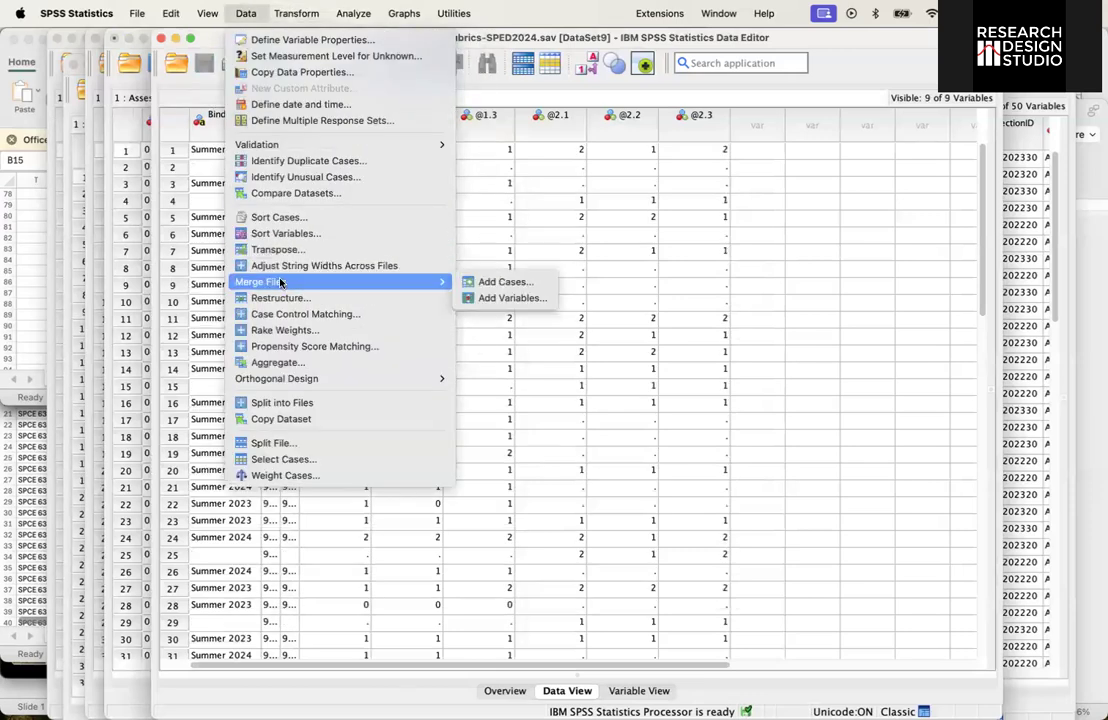
{"action": "left_click", "coordinate": [468, 298]}
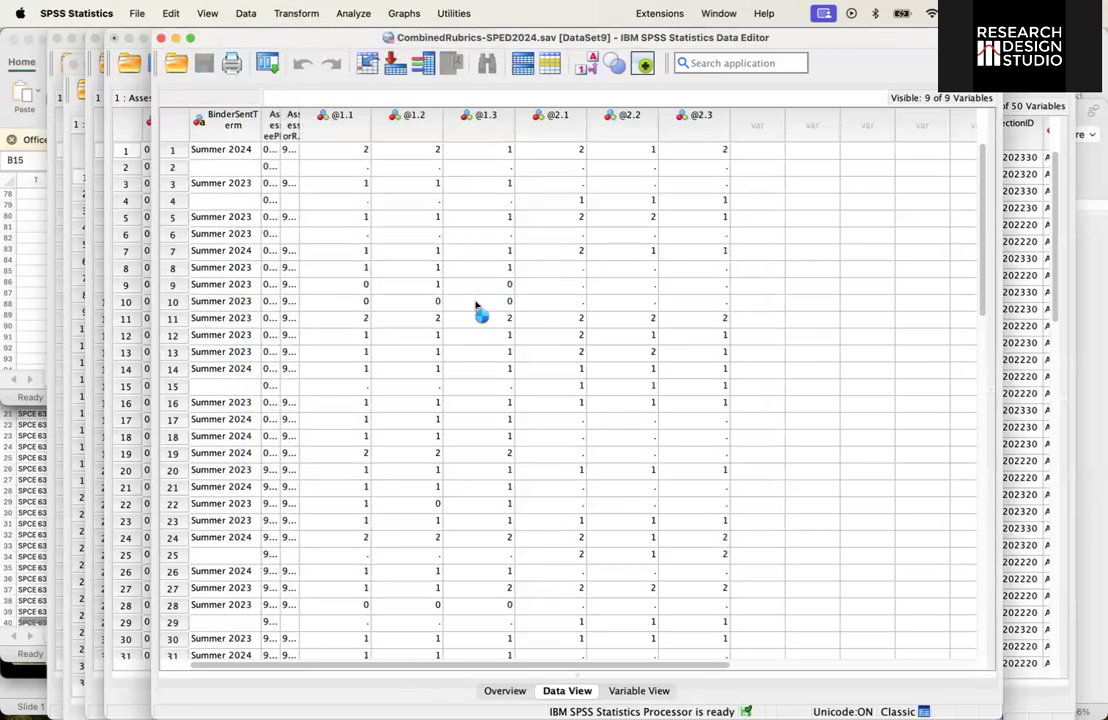
{"action": "left_click", "coordinate": [410, 348]}
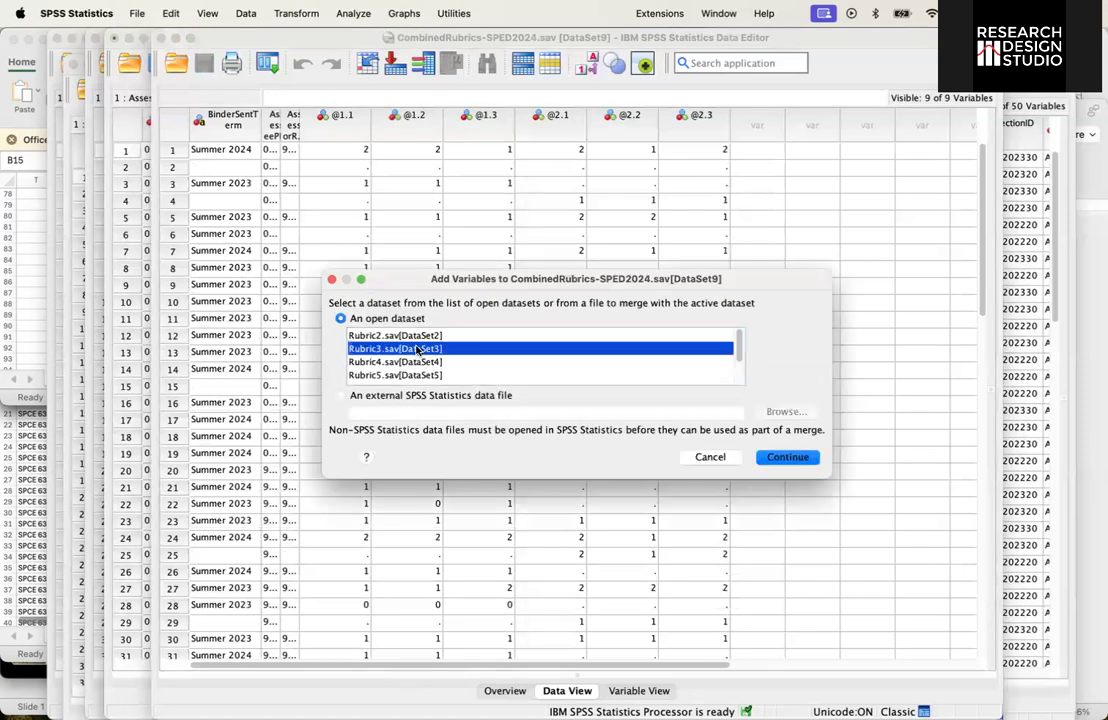
{"action": "left_click", "coordinate": [787, 458]}
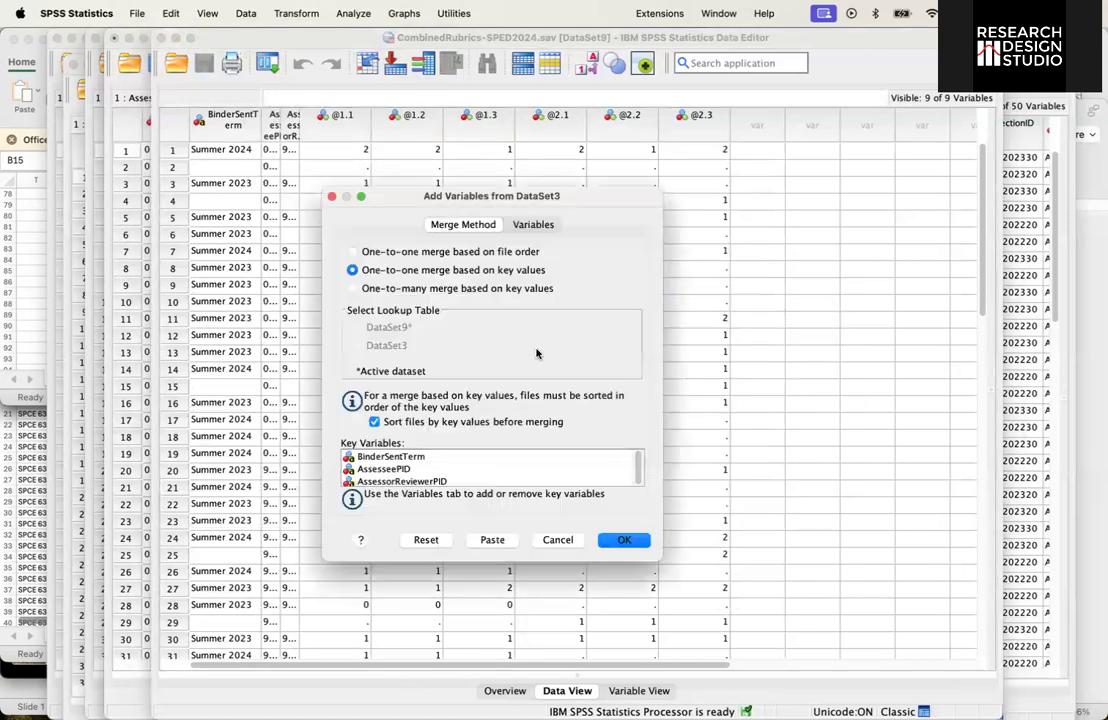
Remove BinderSentTerm from the merge's key variables and rename the excluded DataSet3 variable to Term.
{"action": "left_click", "coordinate": [532, 225]}
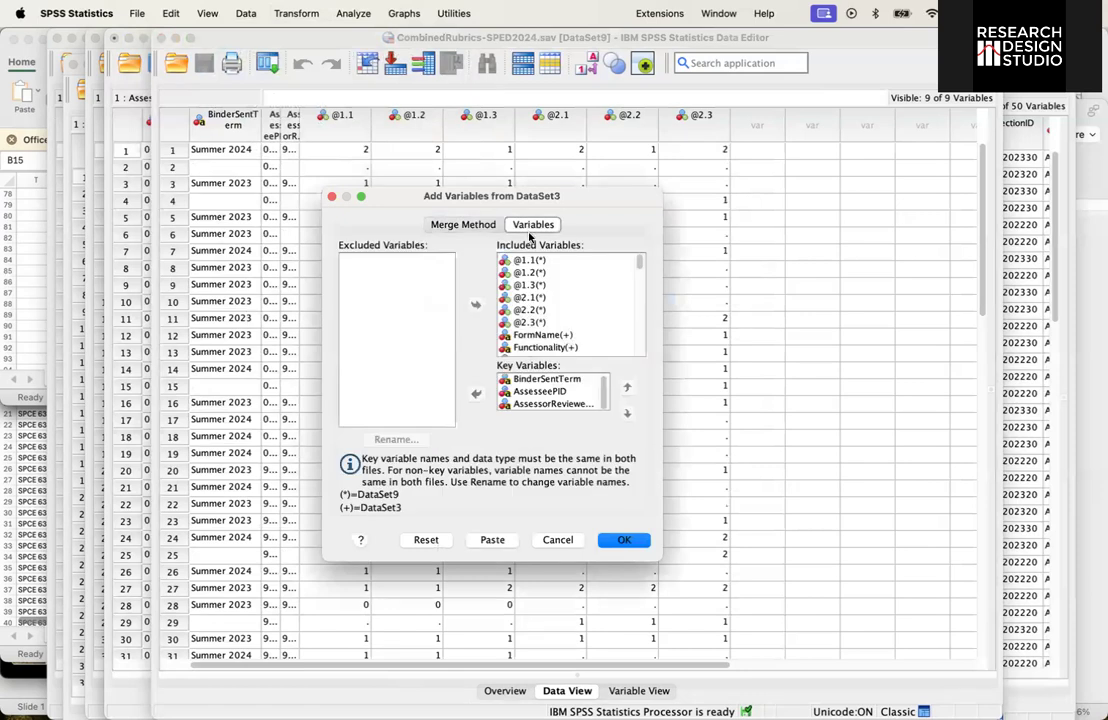
{"action": "left_click", "coordinate": [553, 380]}
{"action": "left_click", "coordinate": [476, 393]}
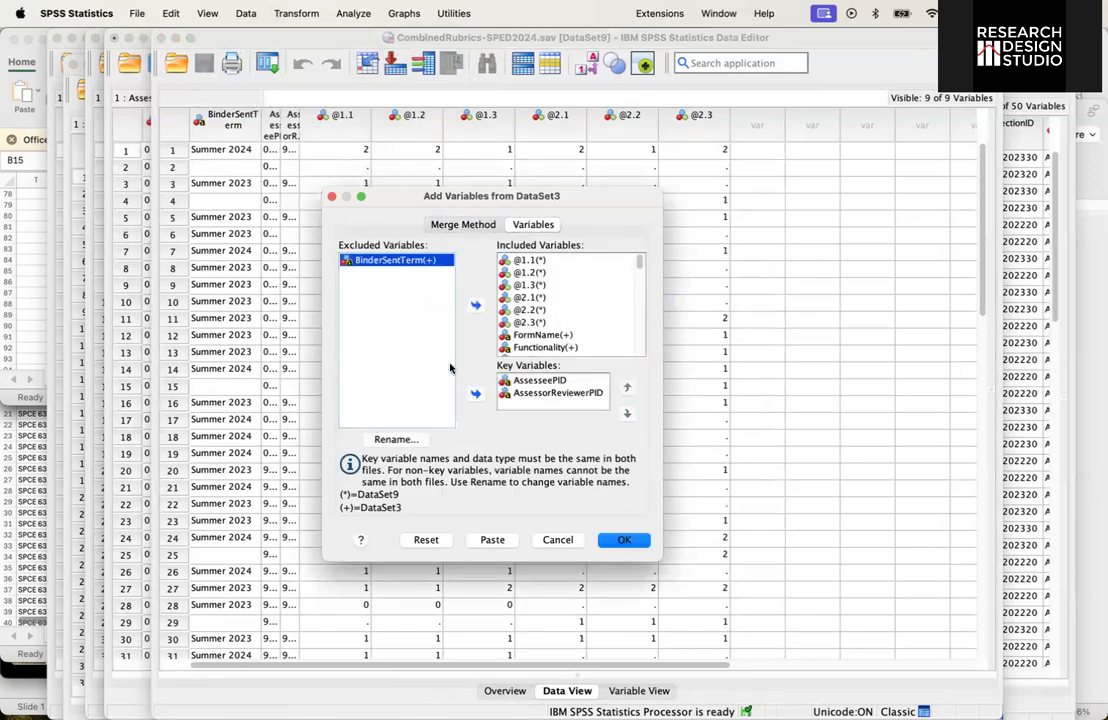
{"action": "left_click", "coordinate": [384, 440]}
{"action": "type", "text": "Term"}
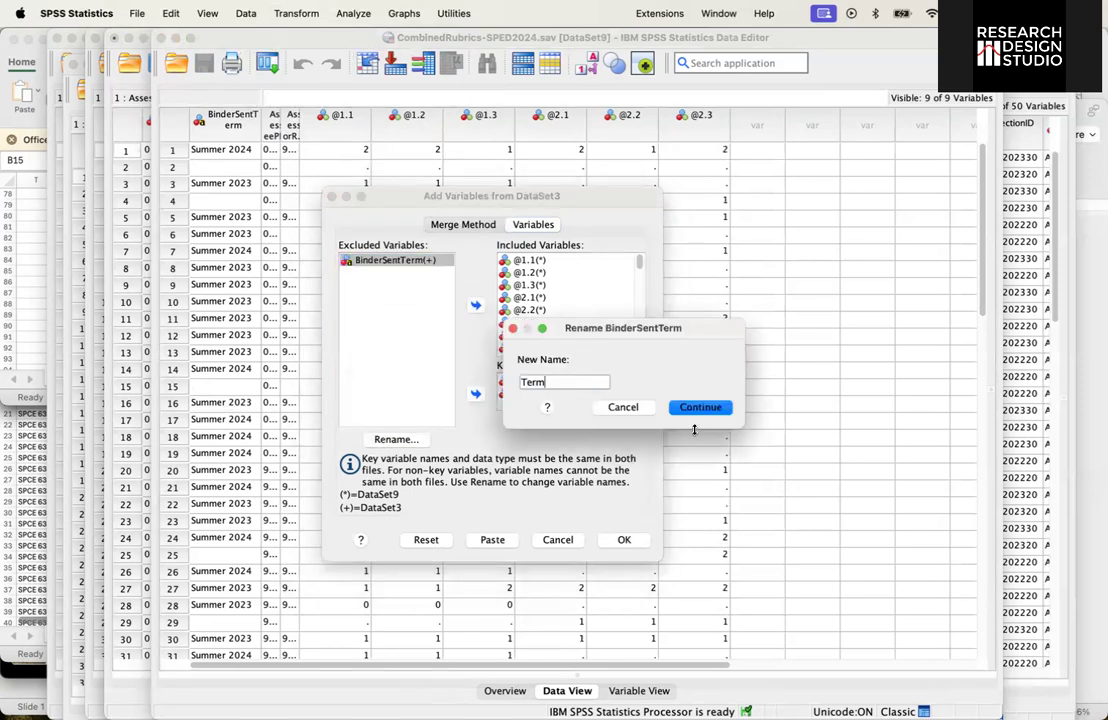
{"action": "key", "text": "Return"}
Remove AssessorReviewerPID from the key variables and include the renamed Term variable in the merge.
{"action": "left_click", "coordinate": [545, 392]}
{"action": "left_click", "coordinate": [476, 393]}
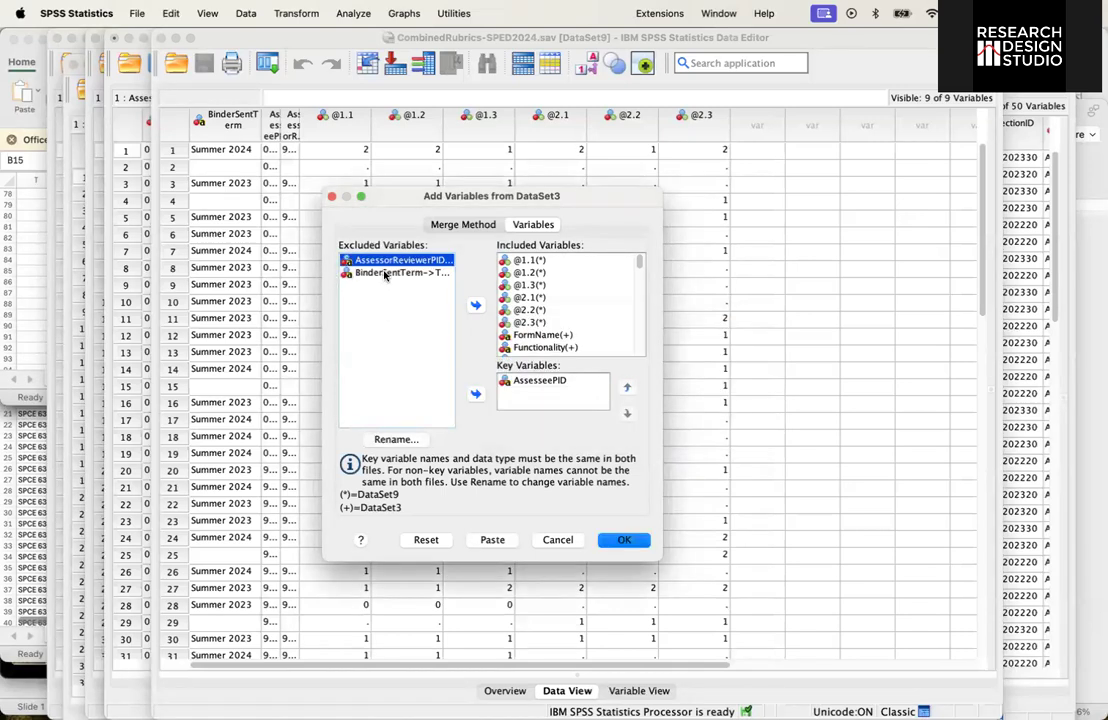
{"action": "left_click", "coordinate": [384, 274]}
{"action": "left_click", "coordinate": [476, 305]}
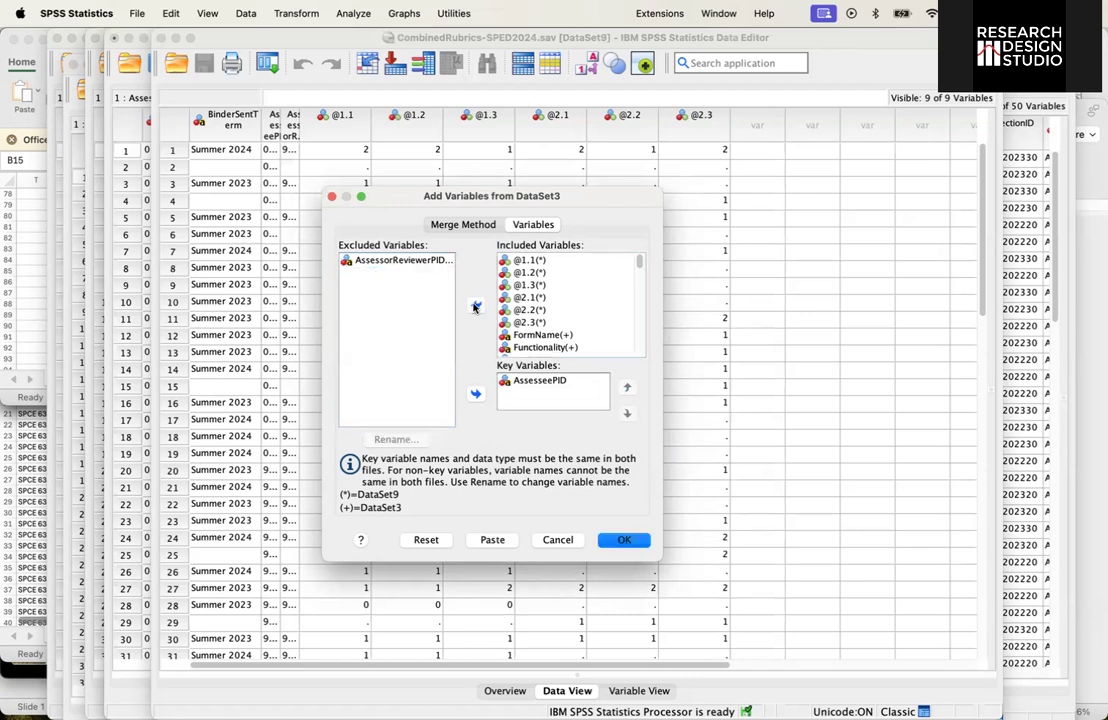
Exclude the DataSet3 descriptive variables from FormName through Rubric from the merge.
{"action": "scroll", "coordinate": [595, 335], "scroll_direction": "down", "scroll_amount": 5}
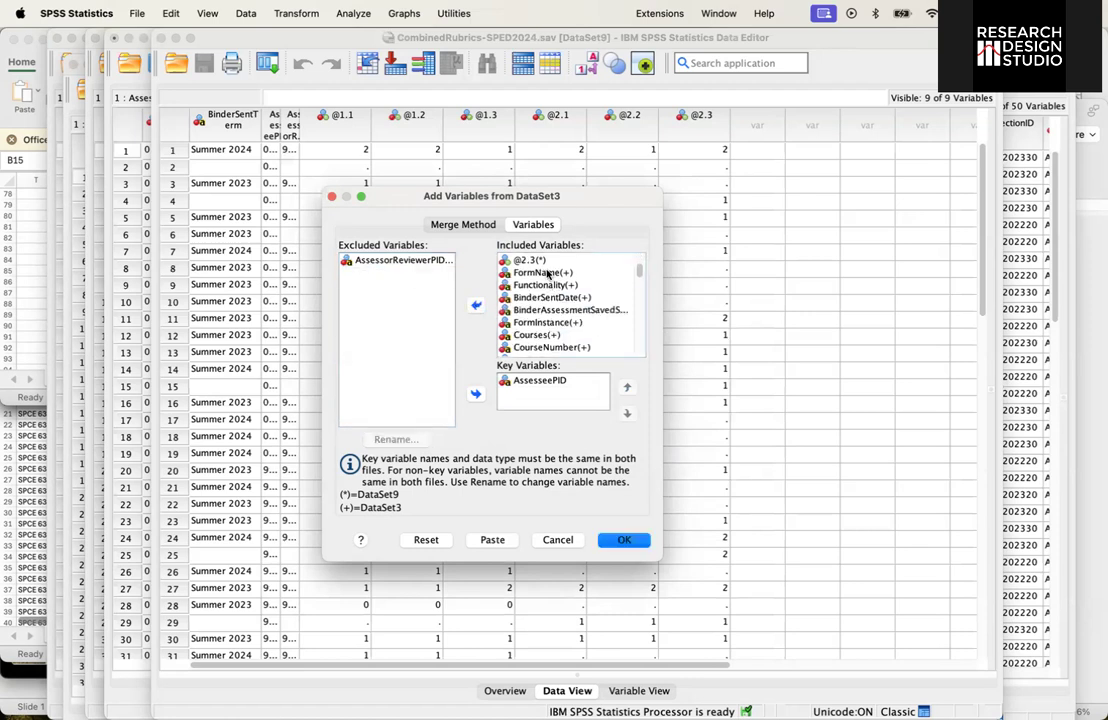
{"action": "scroll", "coordinate": [586, 318], "scroll_direction": "down", "scroll_amount": 5}
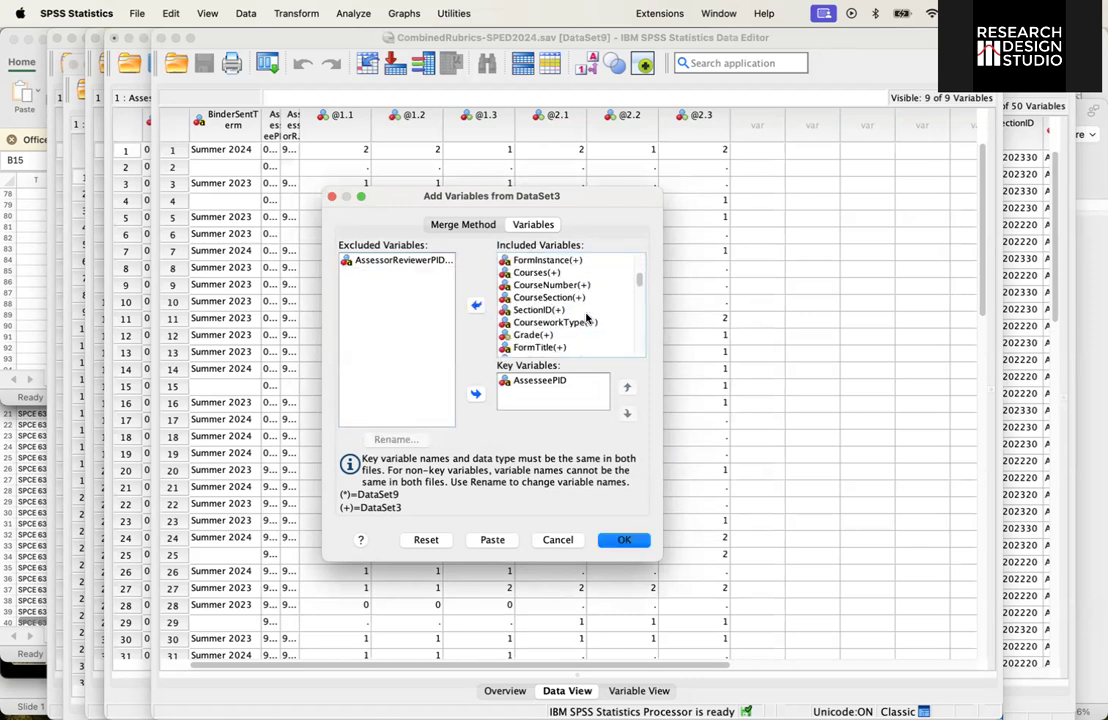
{"action": "left_click", "coordinate": [550, 311], "text": "shift"}
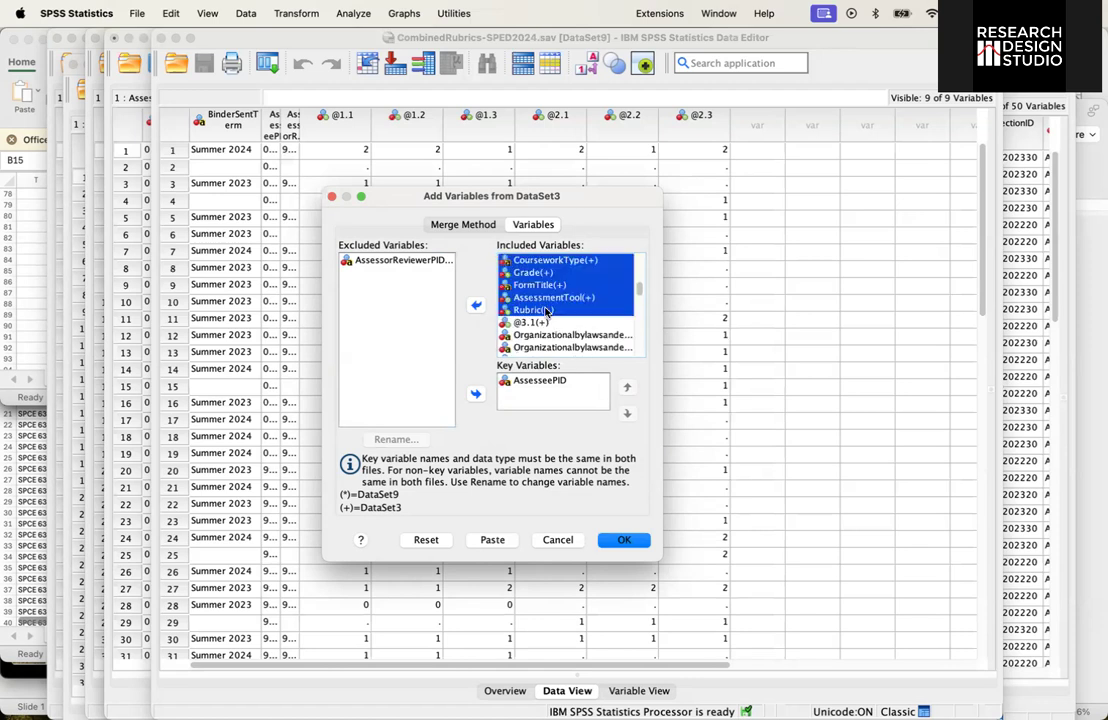
{"action": "left_click", "coordinate": [476, 306]}
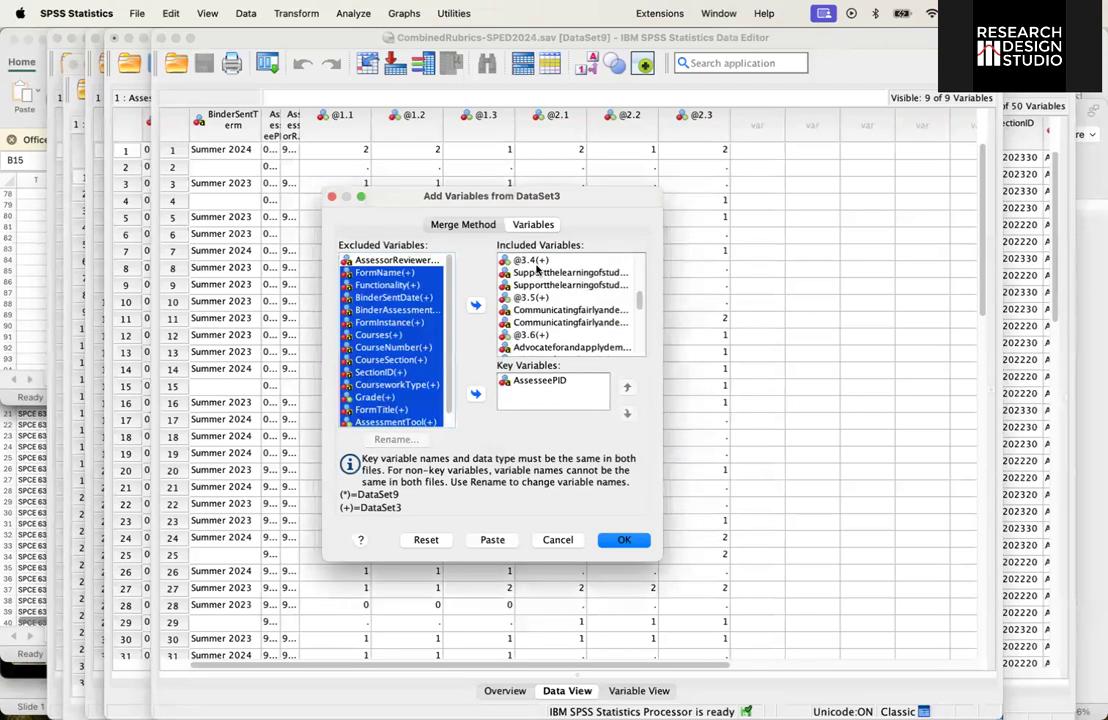
Exclude the Nationalstateandlocalpolic... and Culturalresponsiveness... text variables that follow @3.2 and @3.3.
{"action": "scroll", "coordinate": [548, 293], "scroll_direction": "up", "scroll_amount": 2}
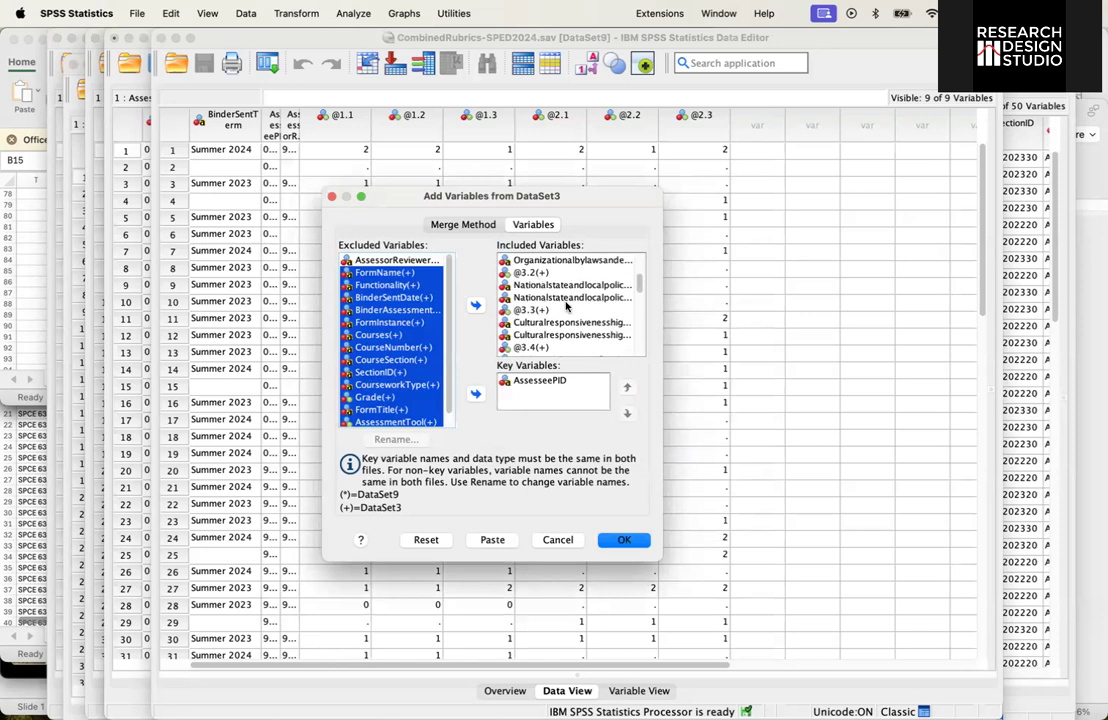
{"action": "left_click_drag", "start_coordinate": [545, 285], "coordinate": [544, 296]}
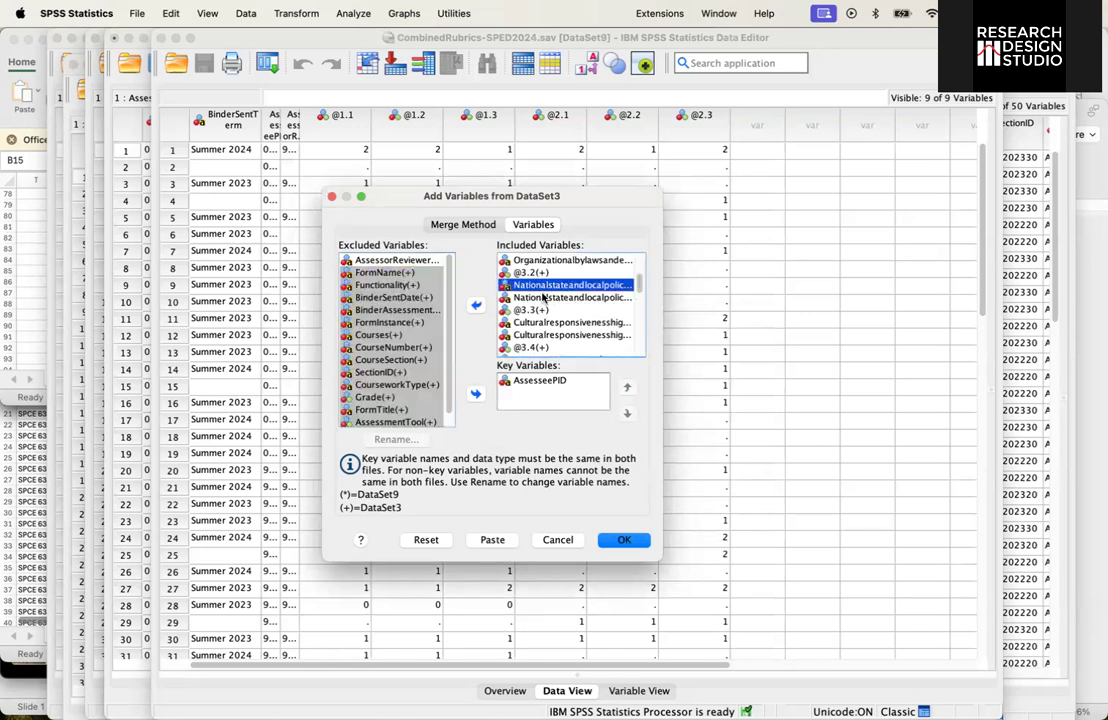
{"action": "left_click", "coordinate": [477, 306]}
{"action": "double_click", "coordinate": [534, 289]}
{"action": "left_click", "coordinate": [533, 297]}
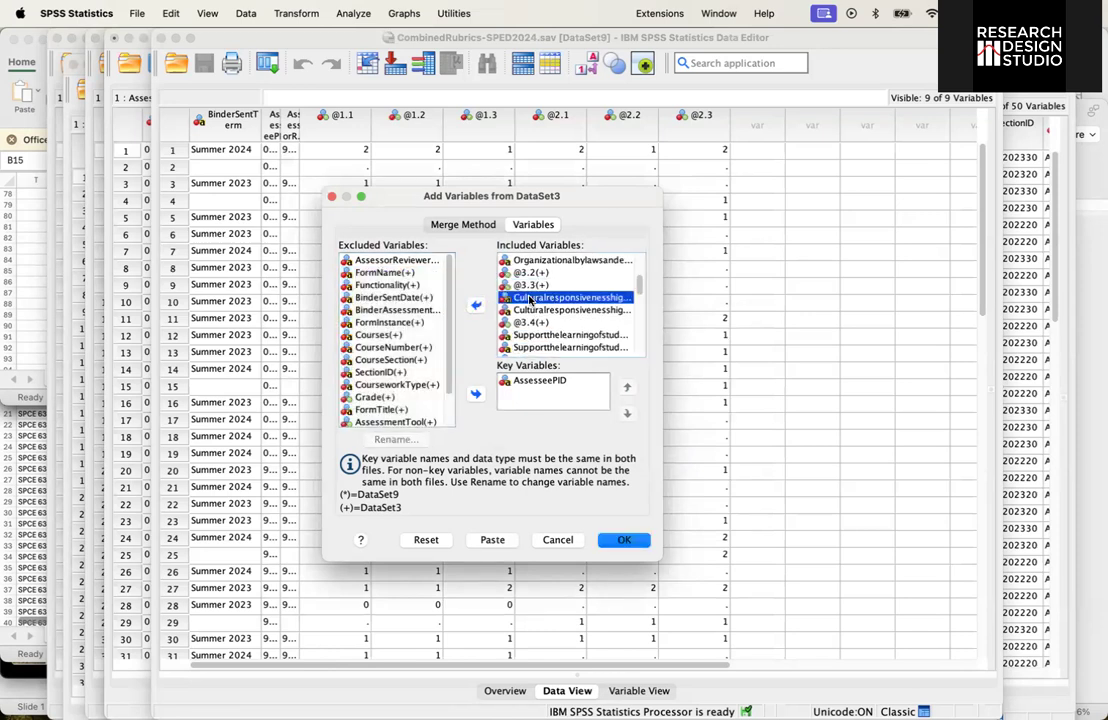
{"action": "double_click", "coordinate": [533, 297]}
{"action": "left_click", "coordinate": [530, 298]}
{"action": "left_click", "coordinate": [479, 306]}
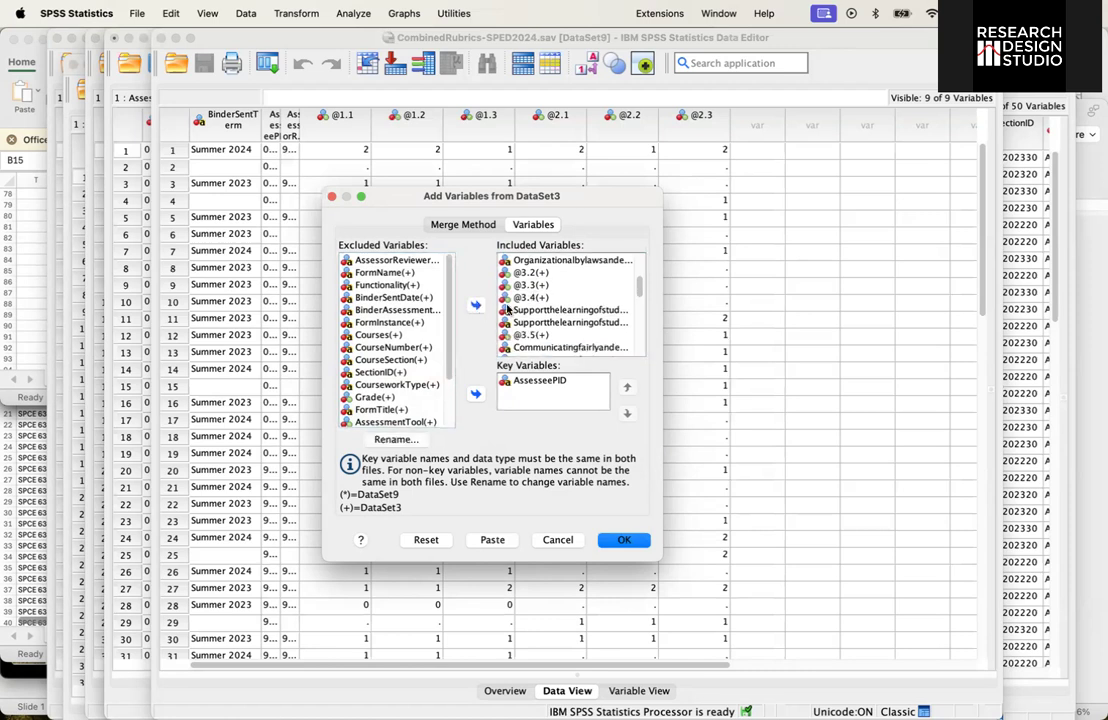
Exclude the Supportthelearningofstud... and Communicatingfairlyande... text variables that follow @3.4 and @3.5.
{"action": "left_click", "coordinate": [533, 310]}
{"action": "left_click", "coordinate": [534, 322], "text": "shift"}
{"action": "left_click", "coordinate": [476, 305]}
{"action": "left_click", "coordinate": [535, 324]}
{"action": "left_click", "coordinate": [535, 335], "text": "shift"}
{"action": "left_click", "coordinate": [476, 305]}
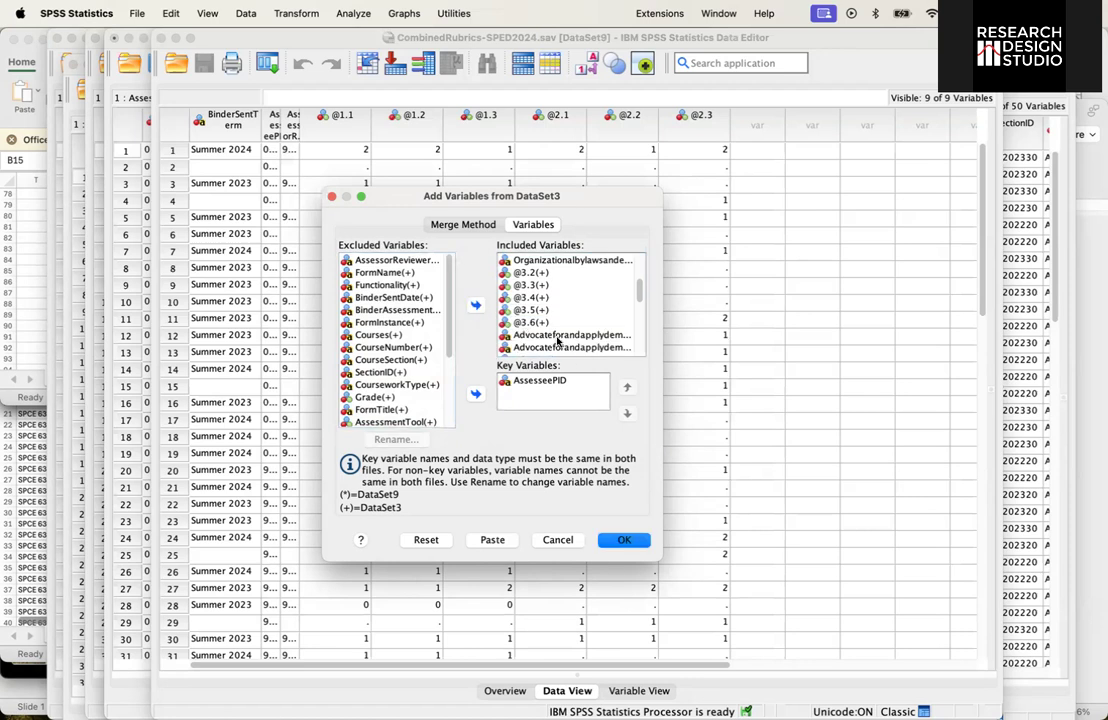
Exclude the Advocateforandapplydem... text variables after @3.6 and the pair of text variables after @3.7.
{"action": "left_click", "coordinate": [557, 339]}
{"action": "left_click", "coordinate": [557, 347], "text": "shift"}
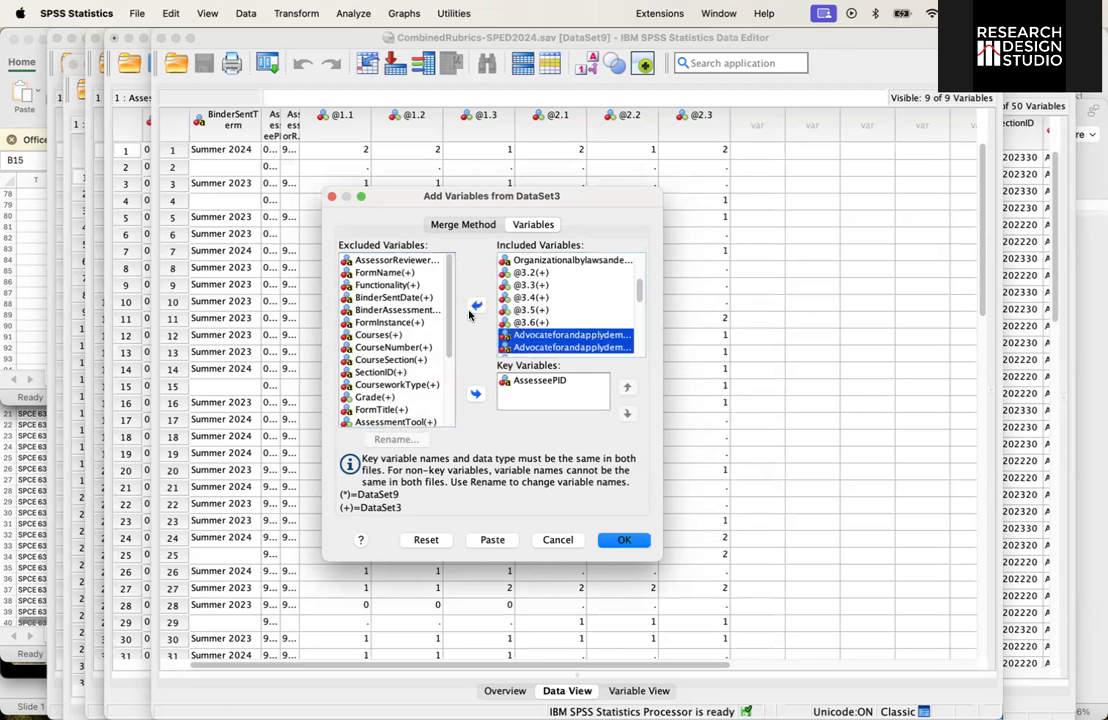
{"action": "left_click", "coordinate": [476, 305]}
{"action": "scroll", "coordinate": [542, 330], "scroll_direction": "down", "scroll_amount": 2}
{"action": "left_click", "coordinate": [543, 298]}
{"action": "left_click", "coordinate": [543, 310], "text": "shift"}
{"action": "left_click", "coordinate": [476, 305]}
Exclude the two ResearchandInquiryCECSt... variables together with RubricScore_Rating and RubricScore_Points.
{"action": "left_click", "coordinate": [545, 323], "text": "shift"}
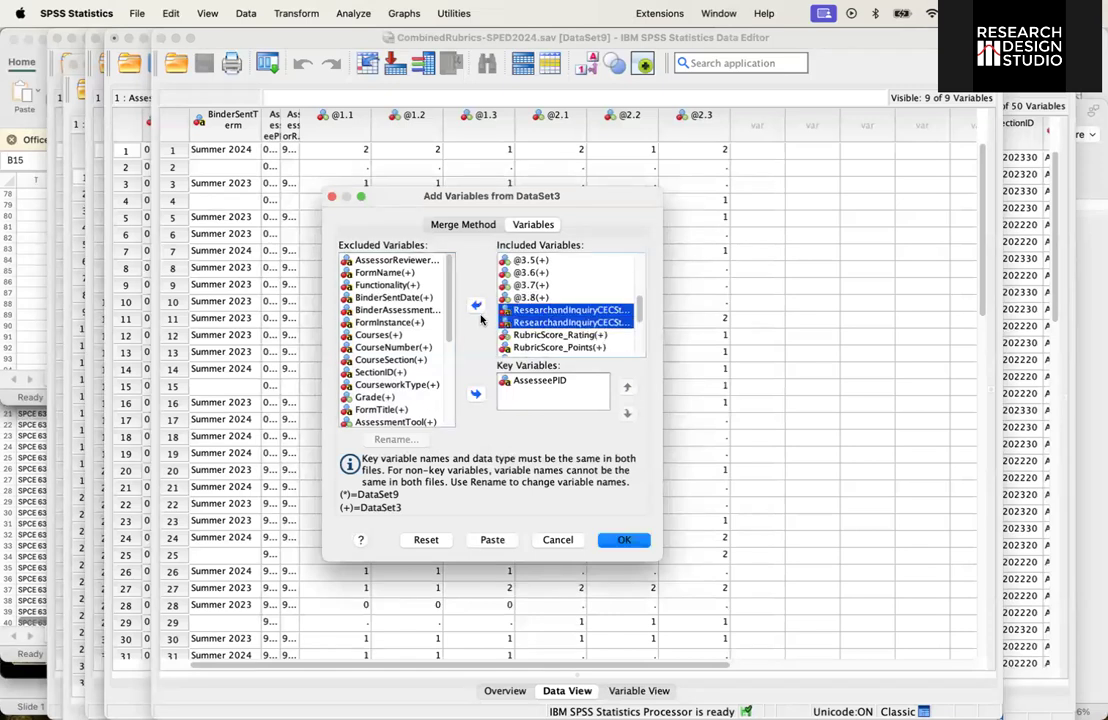
{"action": "left_click", "coordinate": [531, 335], "text": "shift"}
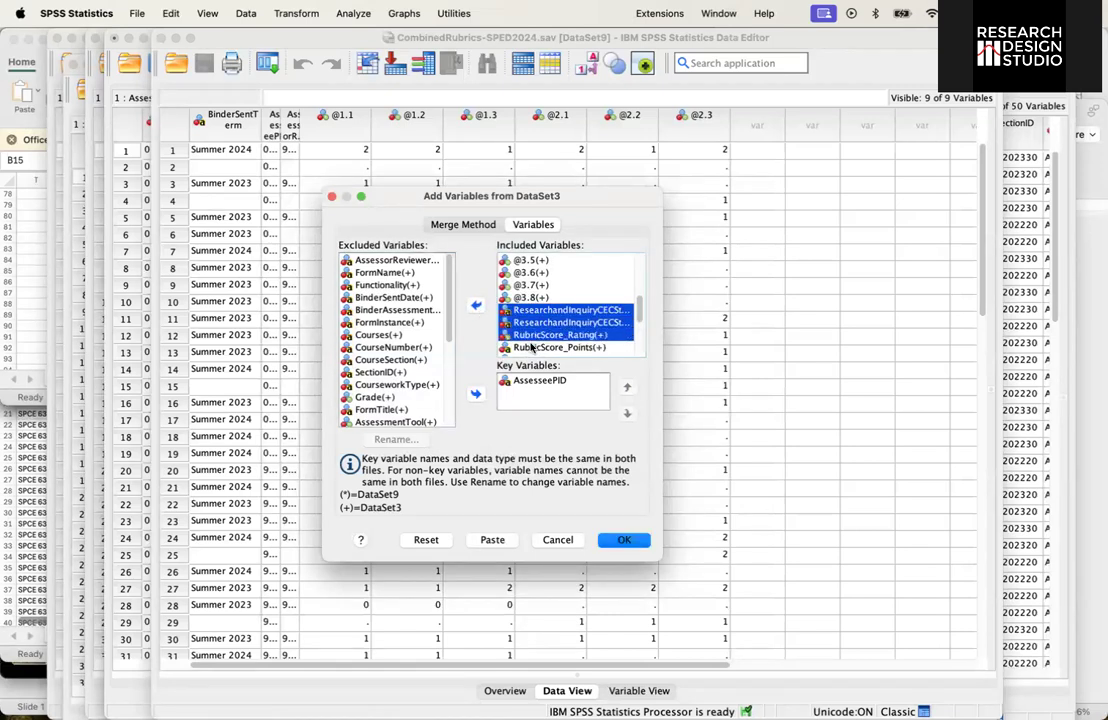
{"action": "left_click", "coordinate": [531, 347], "text": "shift"}
{"action": "left_click", "coordinate": [476, 307]}
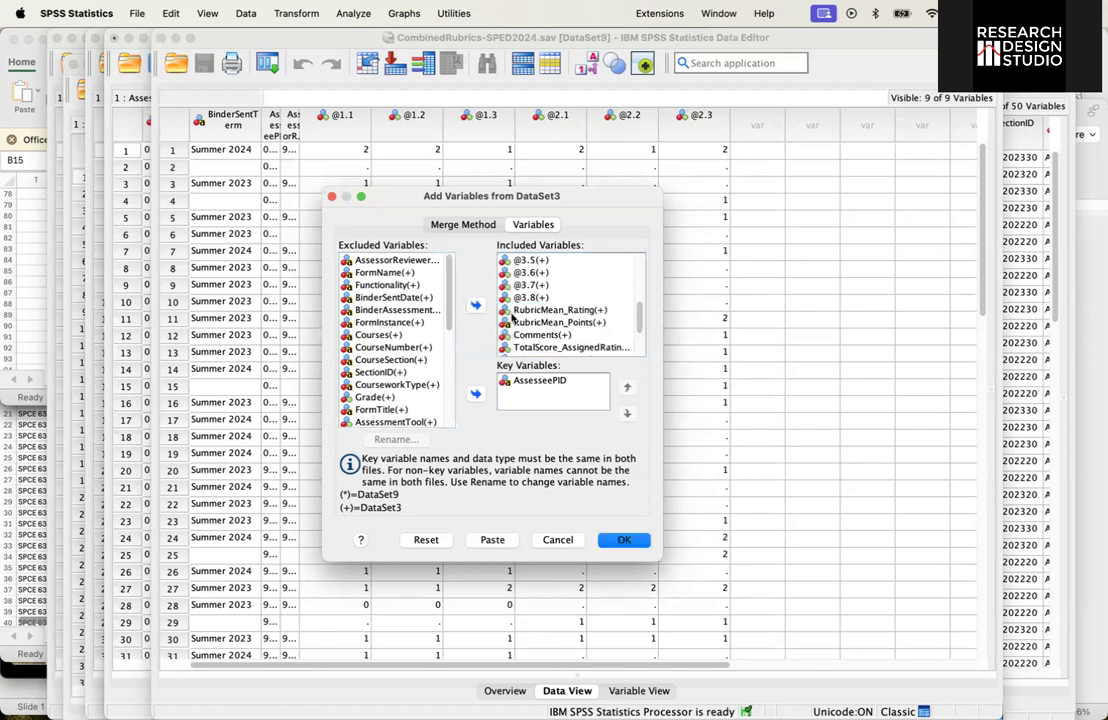
Exclude the RubricMean_Rating, RubricMean_Points and Comments variables that follow @3.8 from the merge.
{"action": "left_click", "coordinate": [543, 311]}
{"action": "left_click", "coordinate": [543, 336], "text": "shift"}
{"action": "left_click", "coordinate": [476, 306]}
Exclude the TotalScore and TotalMean rating and points variables, run the merge, and minimize the output viewer.
{"action": "left_click", "coordinate": [537, 310]}
{"action": "left_click", "coordinate": [537, 347], "text": "shift"}
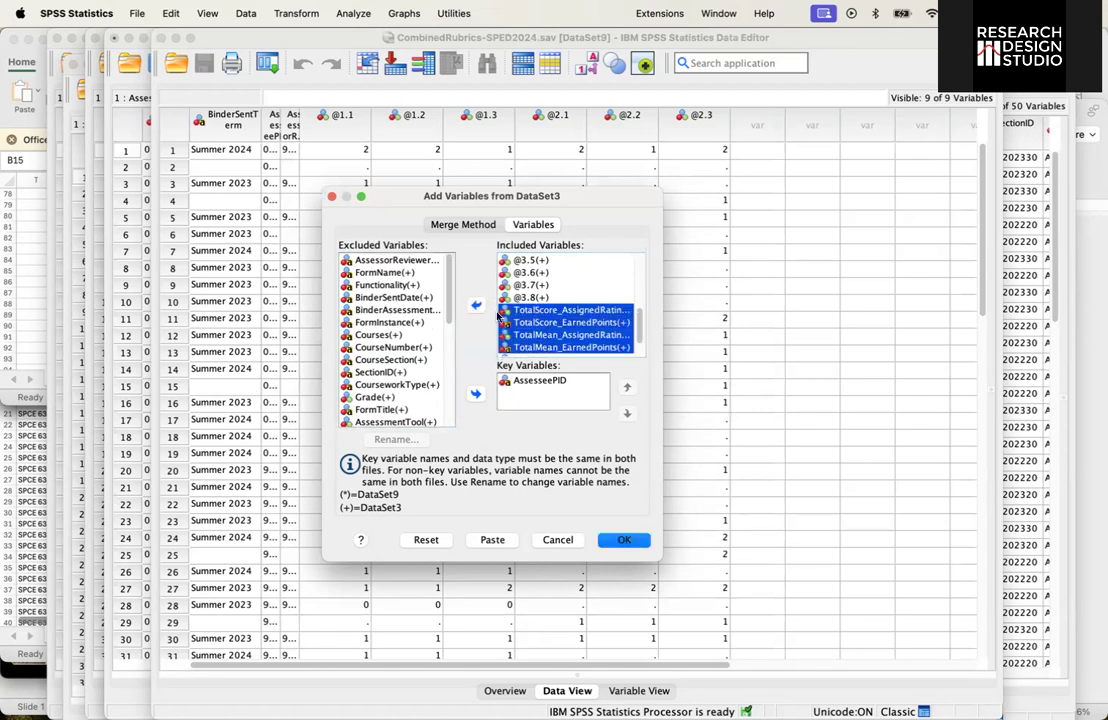
{"action": "left_click", "coordinate": [476, 305]}
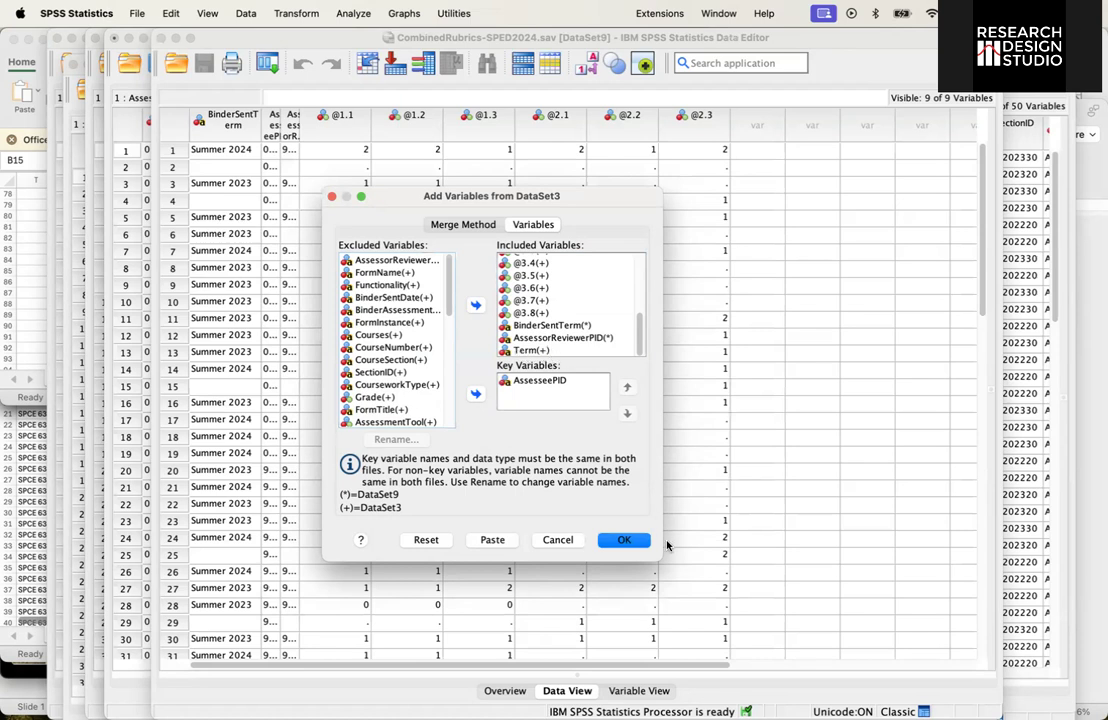
{"action": "left_click", "coordinate": [624, 541]}
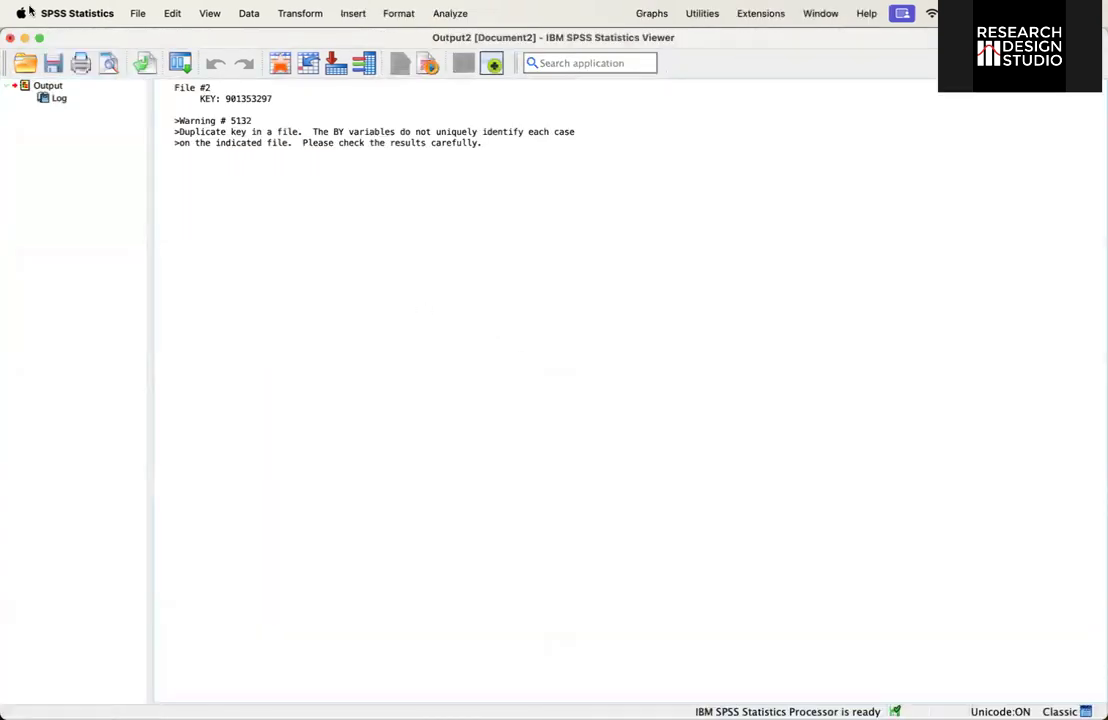
{"action": "left_click", "coordinate": [25, 37]}
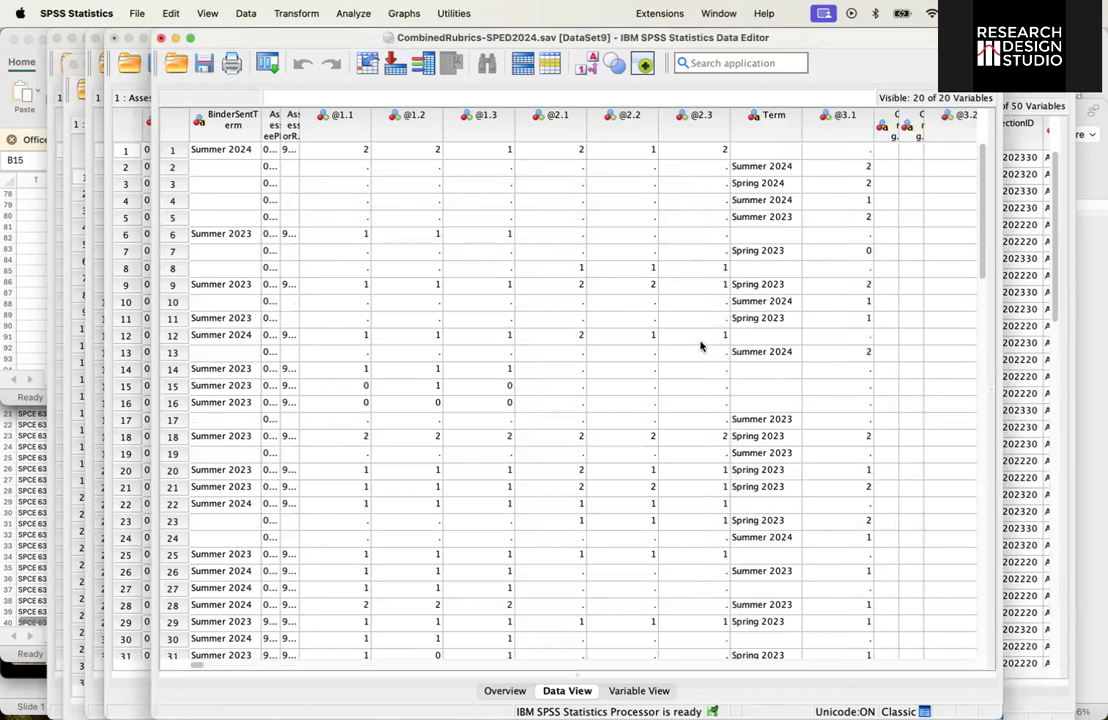
Examine the merged dataset's Term and @3.1 to @3.8 columns across all cases.
{"action": "scroll", "coordinate": [700, 346], "scroll_direction": "right", "scroll_amount": 8}
{"action": "scroll", "coordinate": [700, 346], "scroll_direction": "left", "scroll_amount": 1}
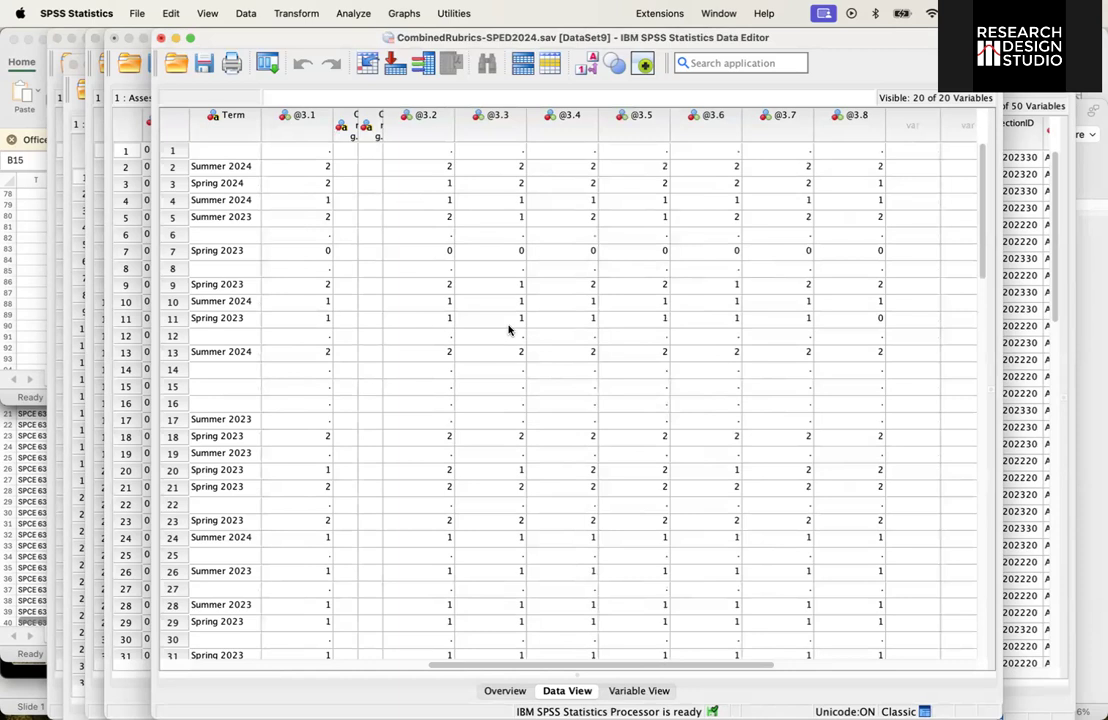
{"action": "scroll", "coordinate": [508, 330], "scroll_direction": "right", "scroll_amount": 4}
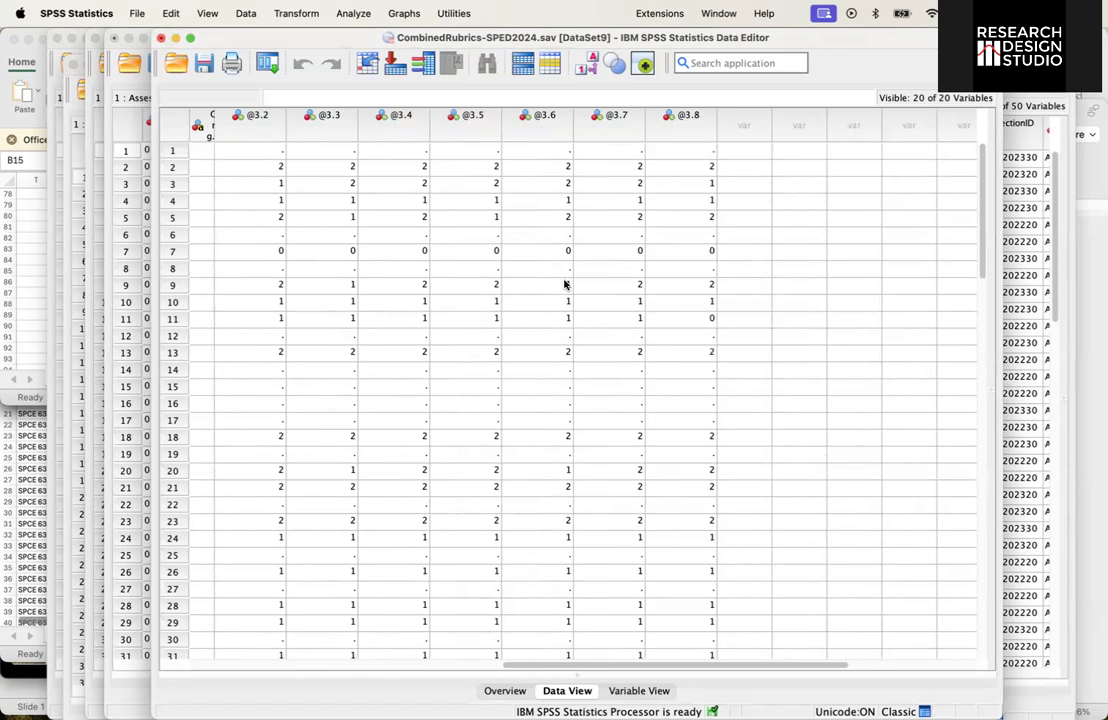
{"action": "scroll", "coordinate": [565, 286], "scroll_direction": "left", "scroll_amount": 5}
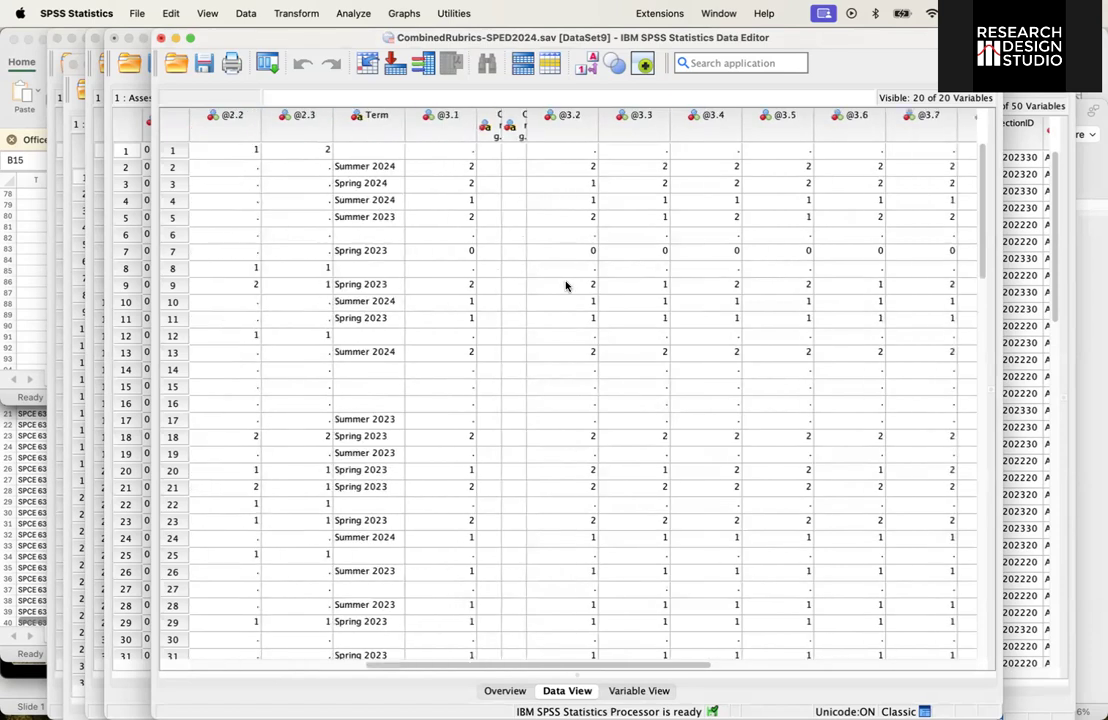
{"action": "scroll", "coordinate": [565, 286], "scroll_direction": "right", "scroll_amount": 5}
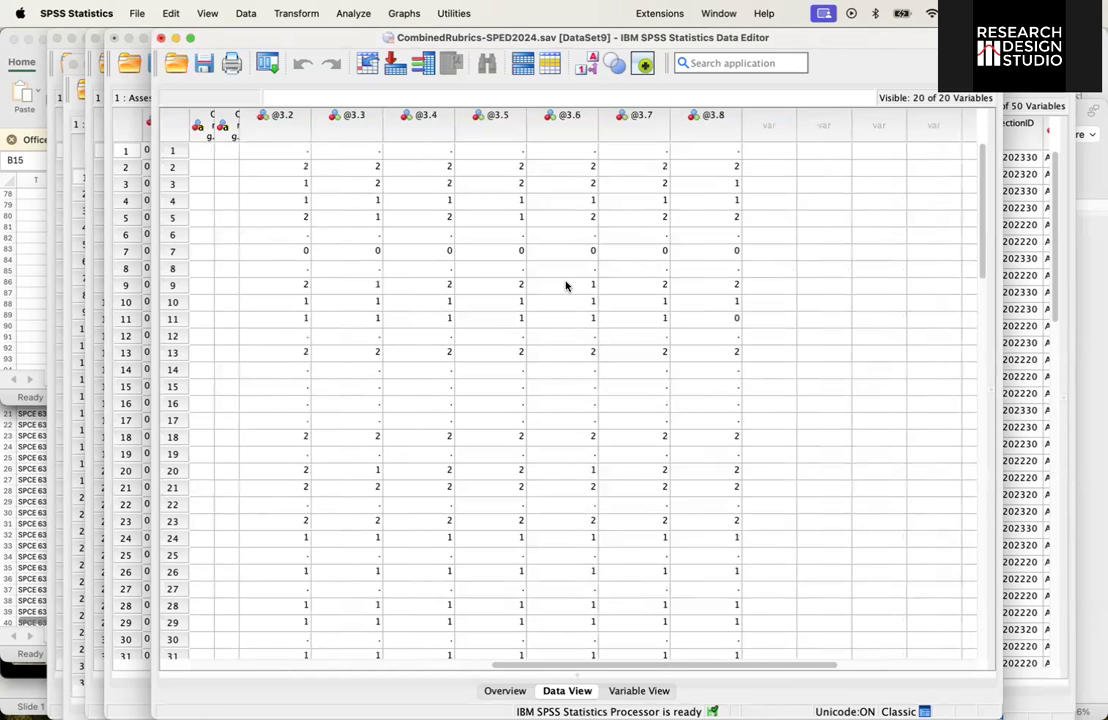
{"action": "scroll", "coordinate": [565, 286], "scroll_direction": "left", "scroll_amount": 1}
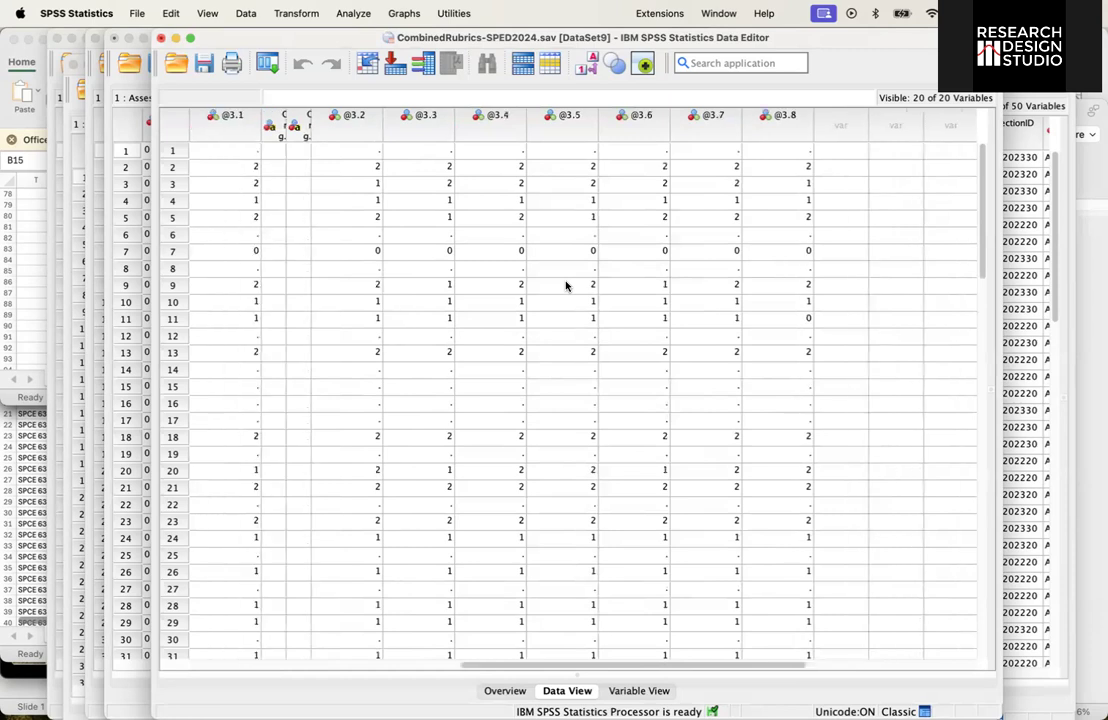
{"action": "scroll", "coordinate": [565, 286], "scroll_direction": "down", "scroll_amount": 10}
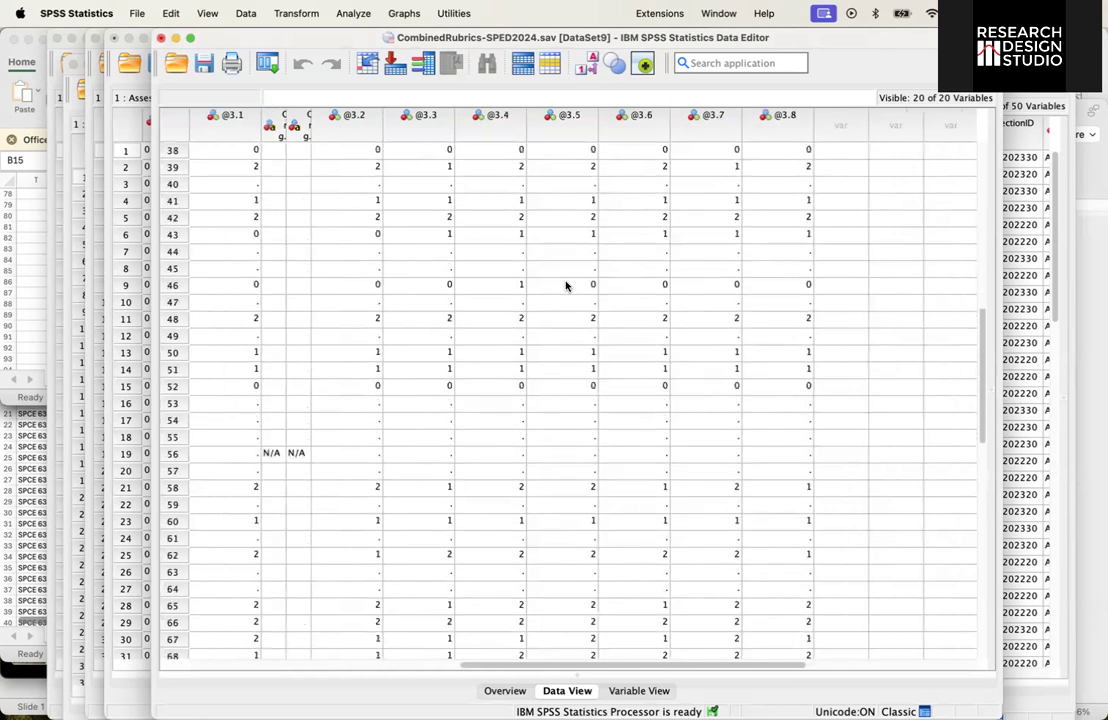
{"action": "scroll", "coordinate": [565, 286], "scroll_direction": "down", "scroll_amount": 8}
{"action": "scroll", "coordinate": [565, 286], "scroll_direction": "left", "scroll_amount": 1}
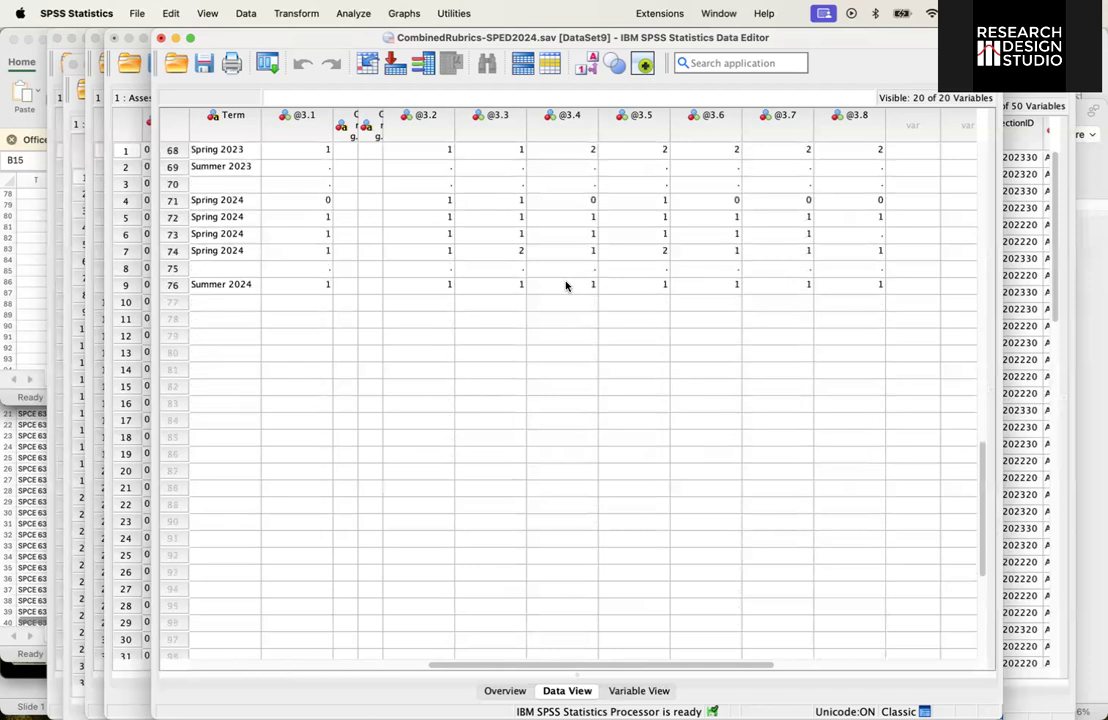
{"action": "scroll", "coordinate": [565, 286], "scroll_direction": "up", "scroll_amount": 6}
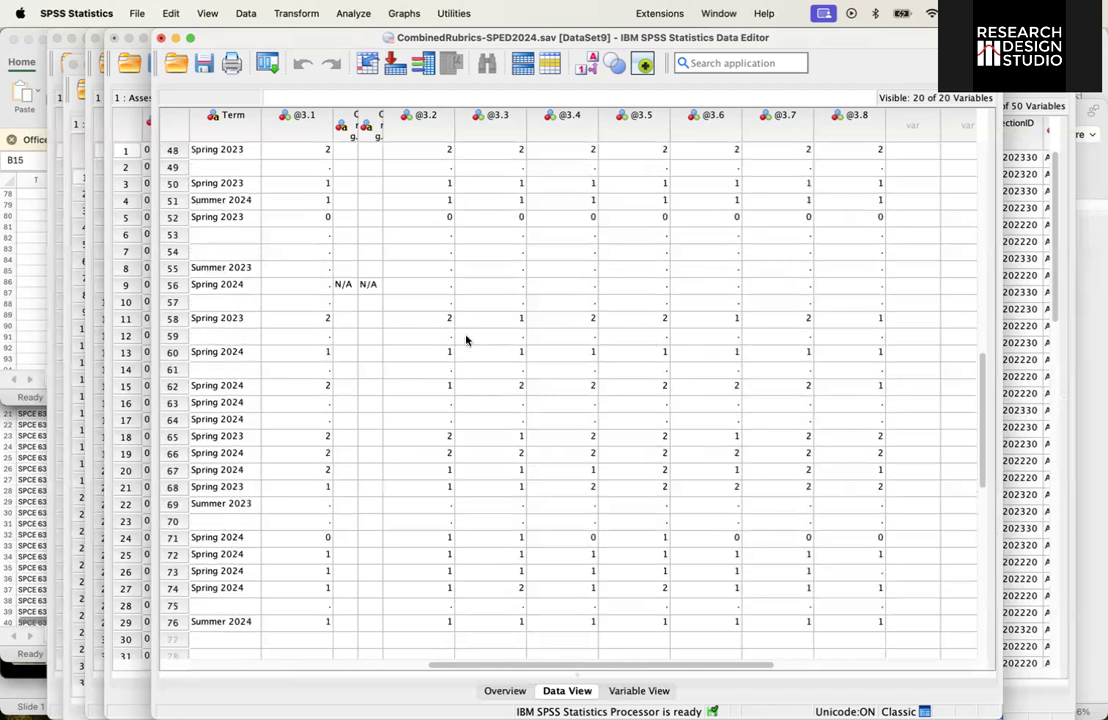
{"action": "scroll", "coordinate": [548, 392], "scroll_direction": "down", "scroll_amount": 1}
{"action": "scroll", "coordinate": [548, 394], "scroll_direction": "left", "scroll_amount": 1}
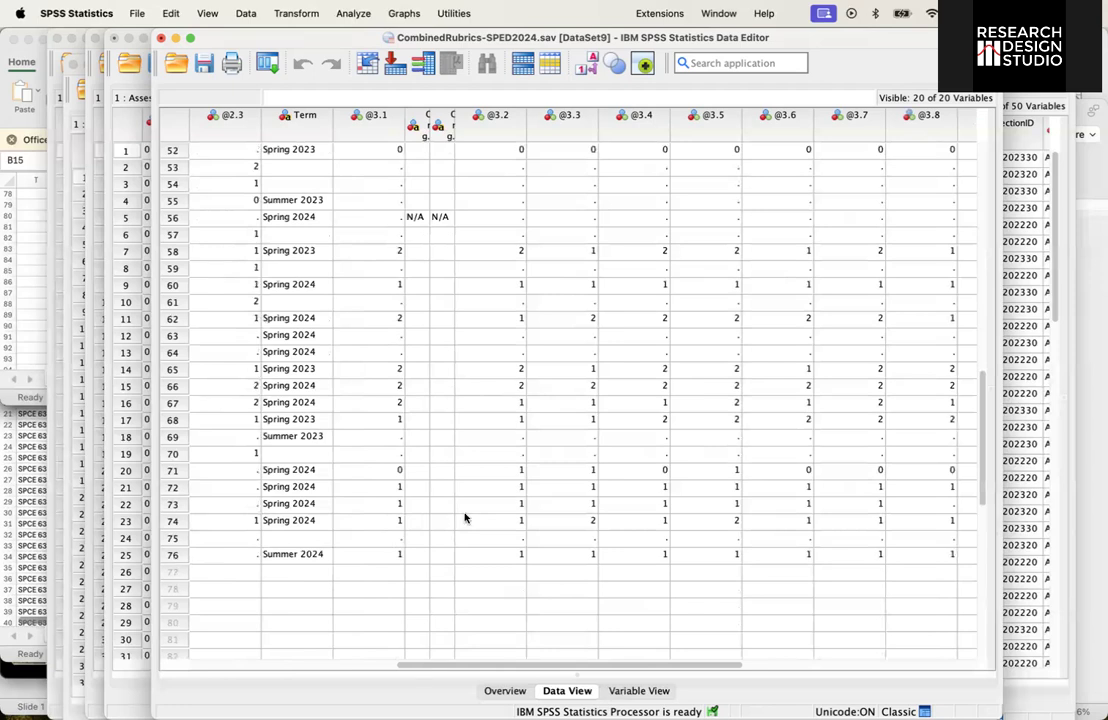
{"action": "scroll", "coordinate": [465, 517], "scroll_direction": "up", "scroll_amount": 10}
{"action": "scroll", "coordinate": [482, 433], "scroll_direction": "left", "scroll_amount": 1}
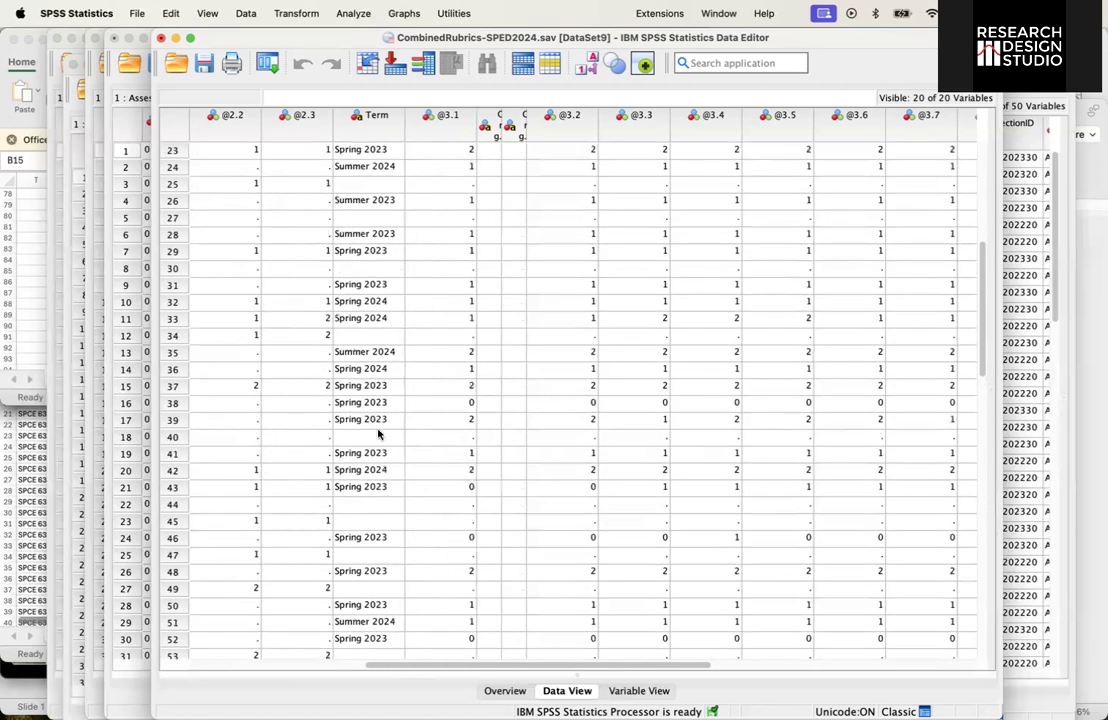
Examine the values in the Term column for all cases of the merged dataset.
{"action": "left_click", "coordinate": [365, 118]}
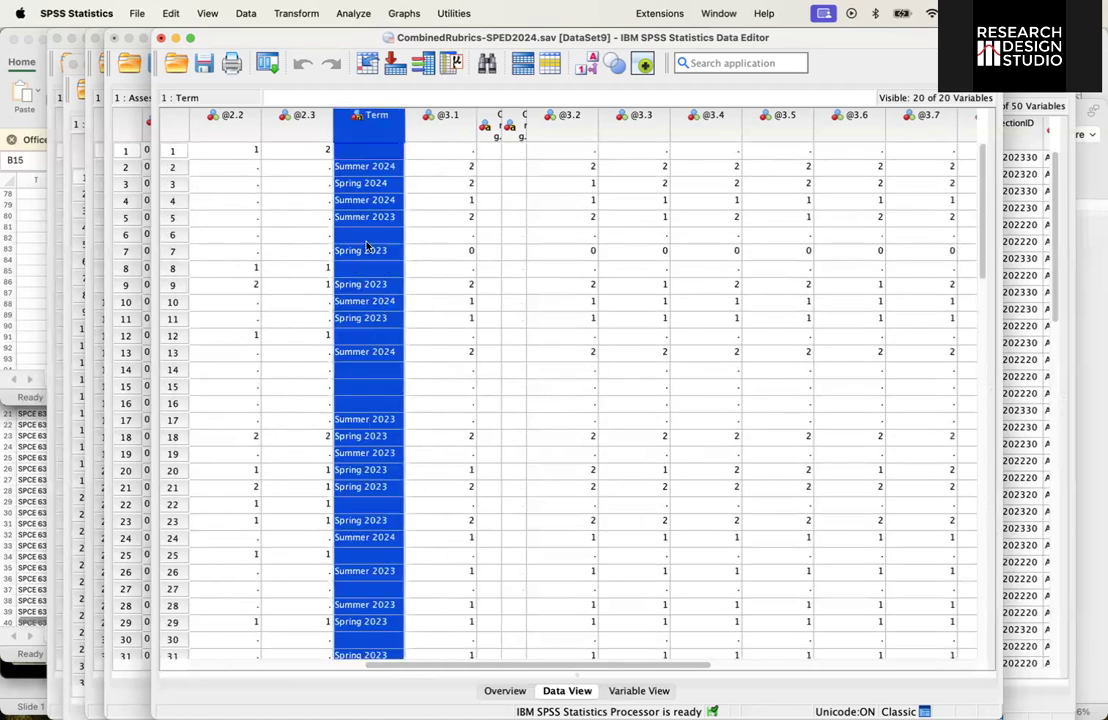
{"action": "left_click", "coordinate": [379, 153]}
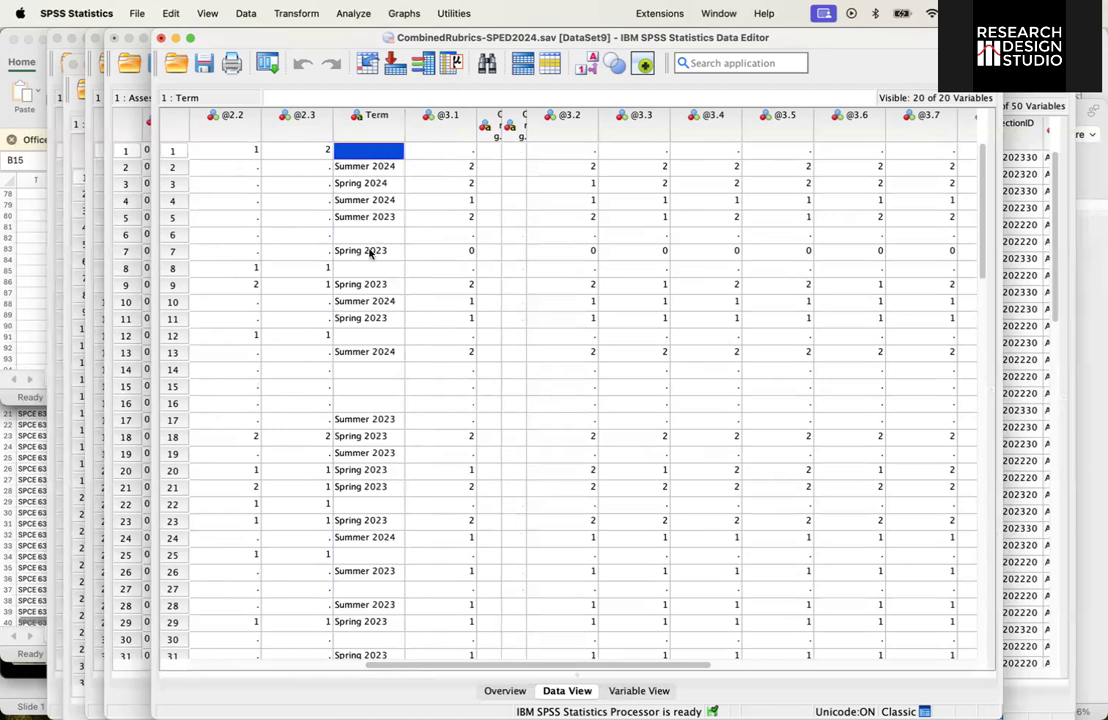
{"action": "key", "text": "Down"}
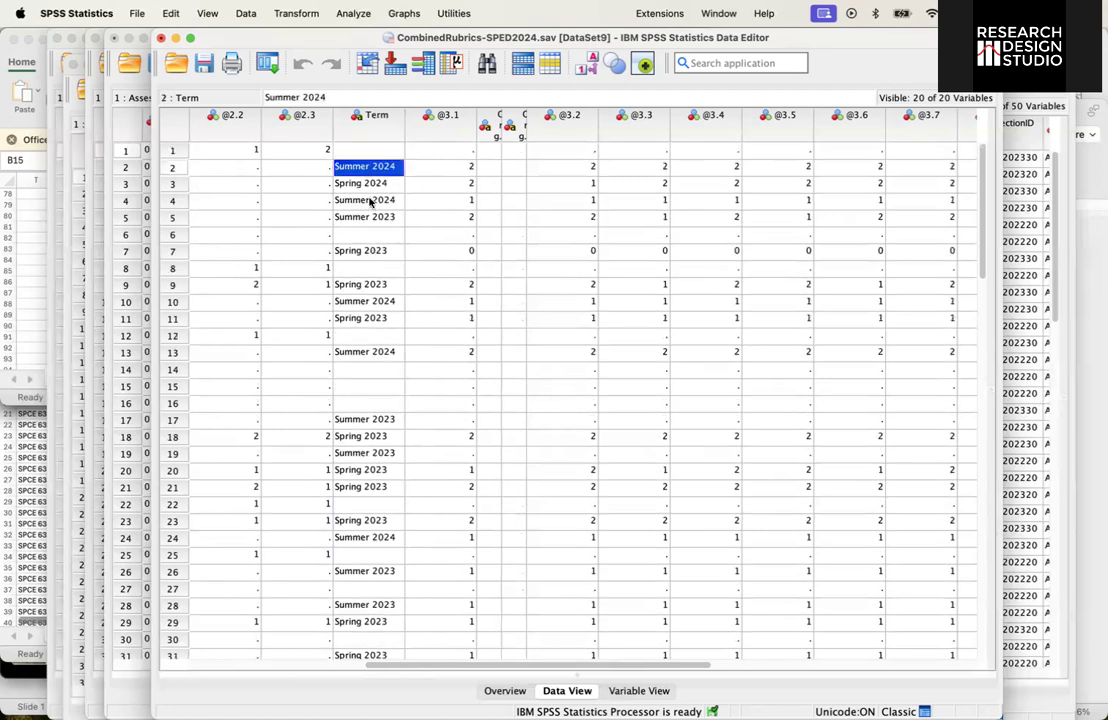
{"action": "scroll", "coordinate": [372, 234], "scroll_direction": "down", "scroll_amount": 15}
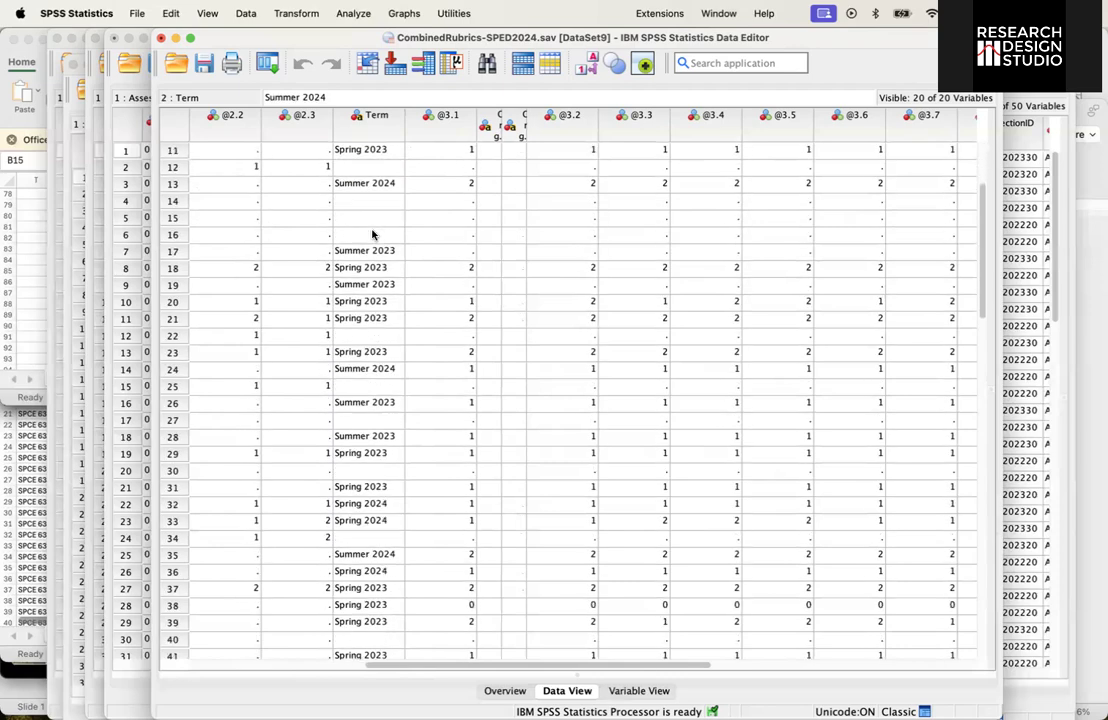
{"action": "scroll", "coordinate": [372, 234], "scroll_direction": "down", "scroll_amount": 5}
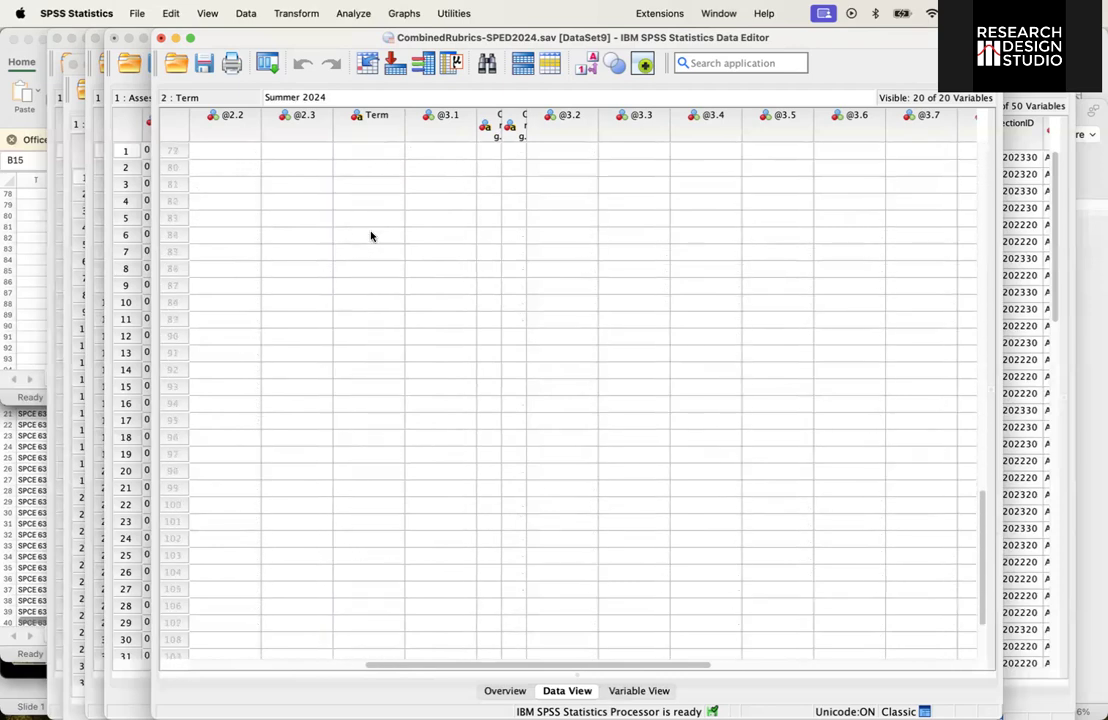
{"action": "scroll", "coordinate": [372, 234], "scroll_direction": "up", "scroll_amount": 20}
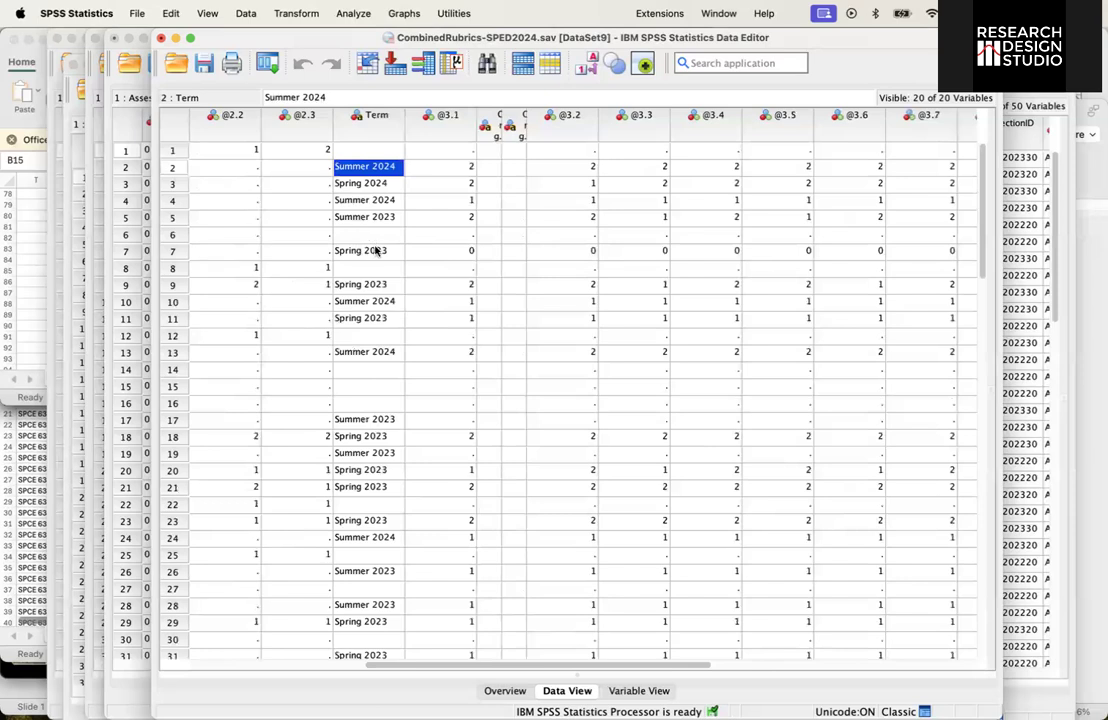
{"action": "scroll", "coordinate": [450, 277], "scroll_direction": "left", "scroll_amount": 2}
{"action": "scroll", "coordinate": [446, 277], "scroll_direction": "right", "scroll_amount": 2}
Delete the Term variable located between @2.3 and @3.1 from the merged dataset.
{"action": "left_click", "coordinate": [362, 120]}
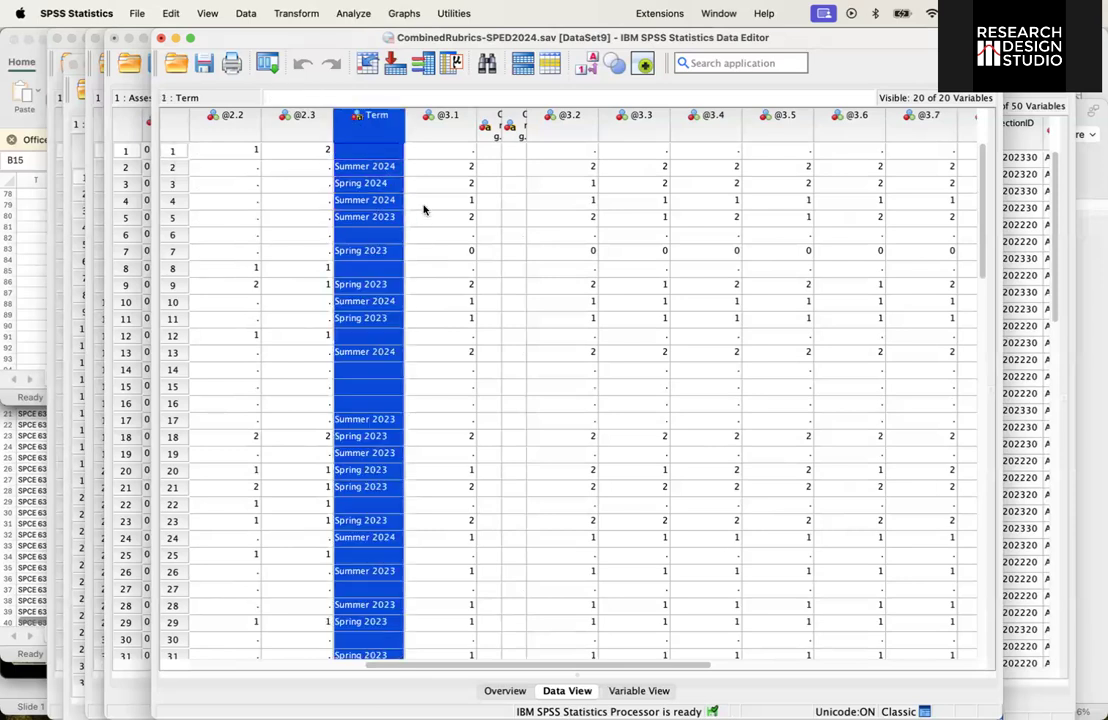
{"action": "right_click", "coordinate": [376, 124]}
{"action": "left_click", "coordinate": [400, 219]}
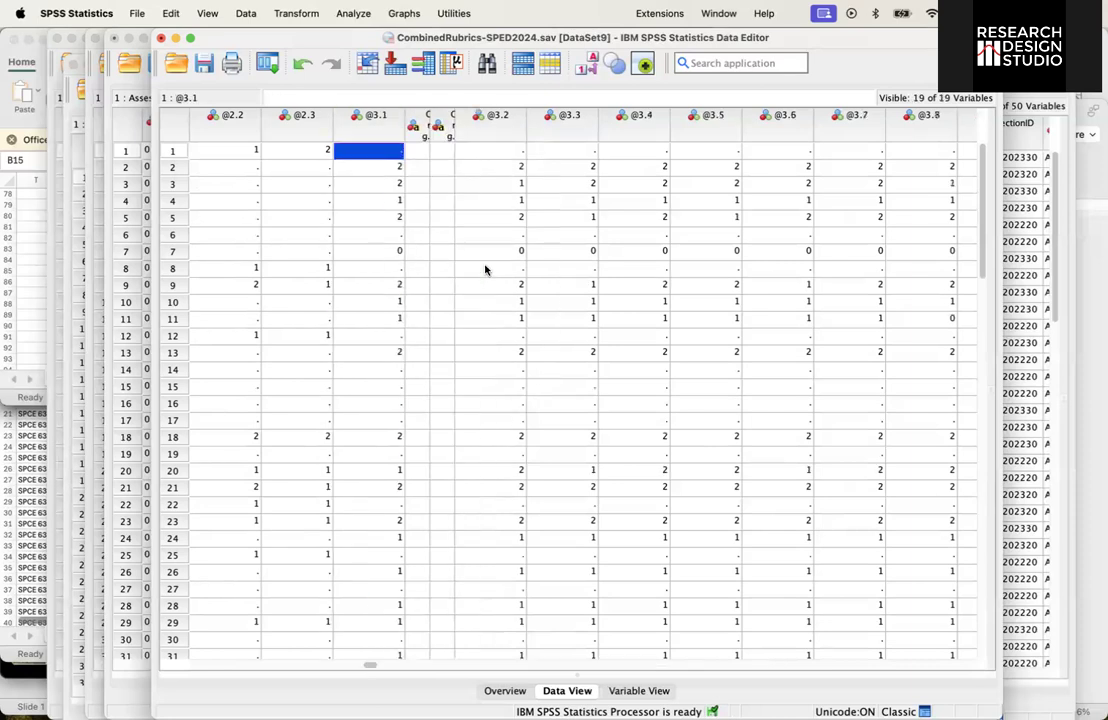
Delete the BinderSentTerm variable at the start of the dataset and save the file.
{"action": "scroll", "coordinate": [489, 286], "scroll_direction": "left", "scroll_amount": 10}
{"action": "right_click", "coordinate": [244, 120]}
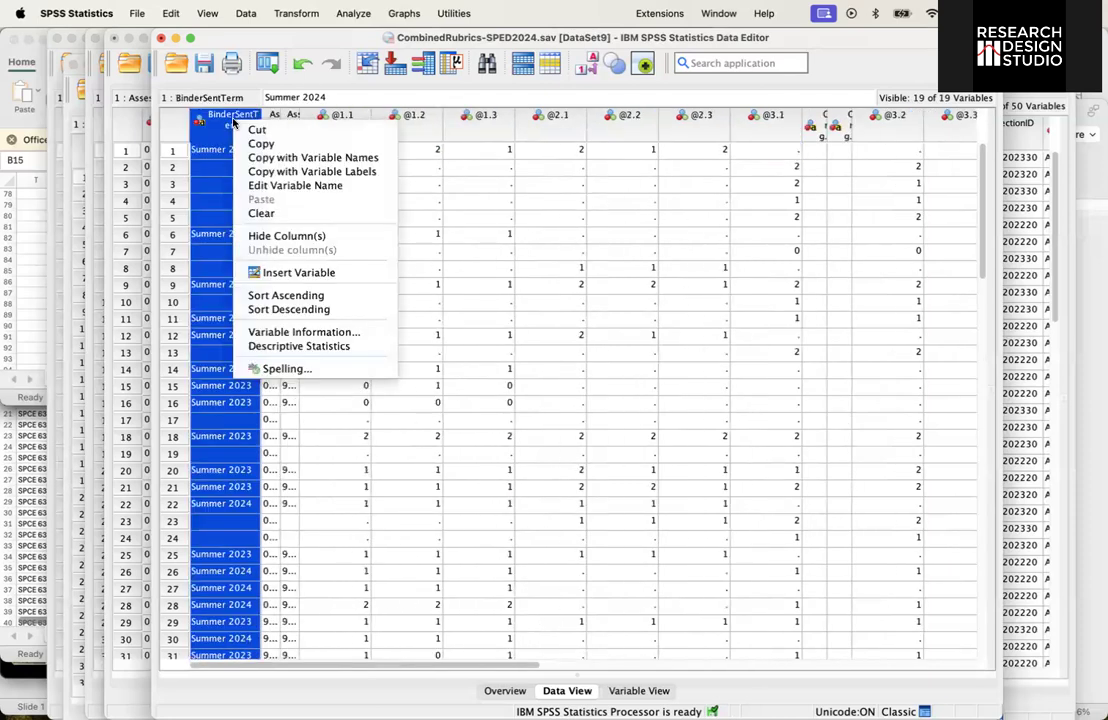
{"action": "left_click", "coordinate": [262, 212]}
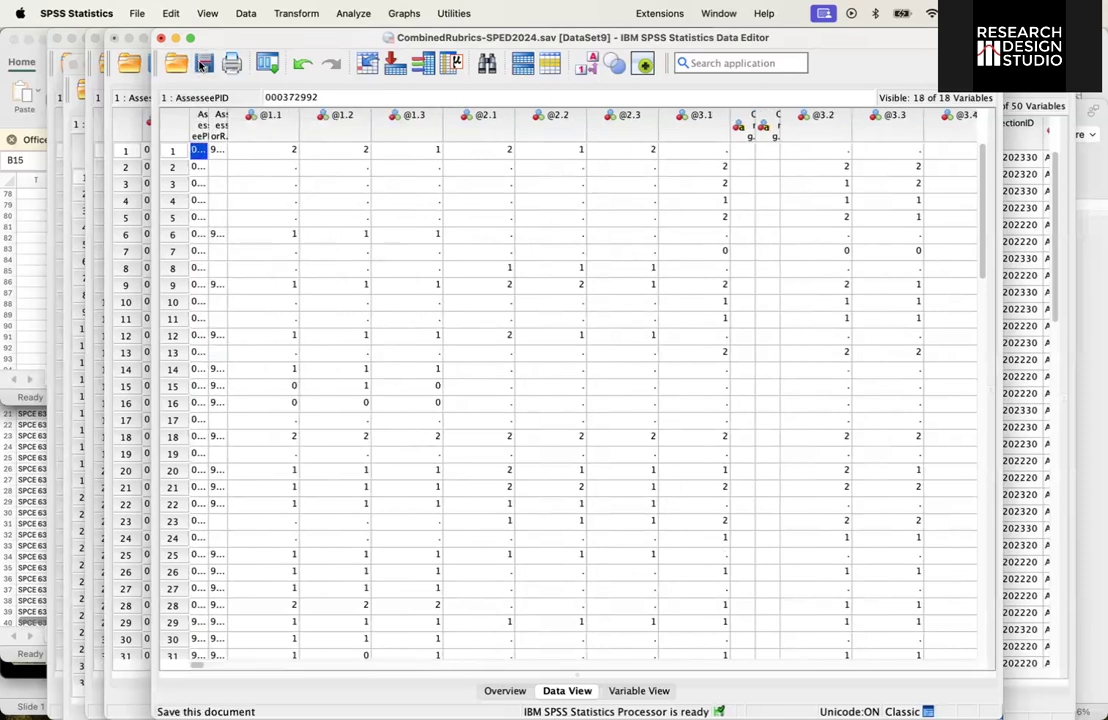
{"action": "left_click", "coordinate": [201, 66]}
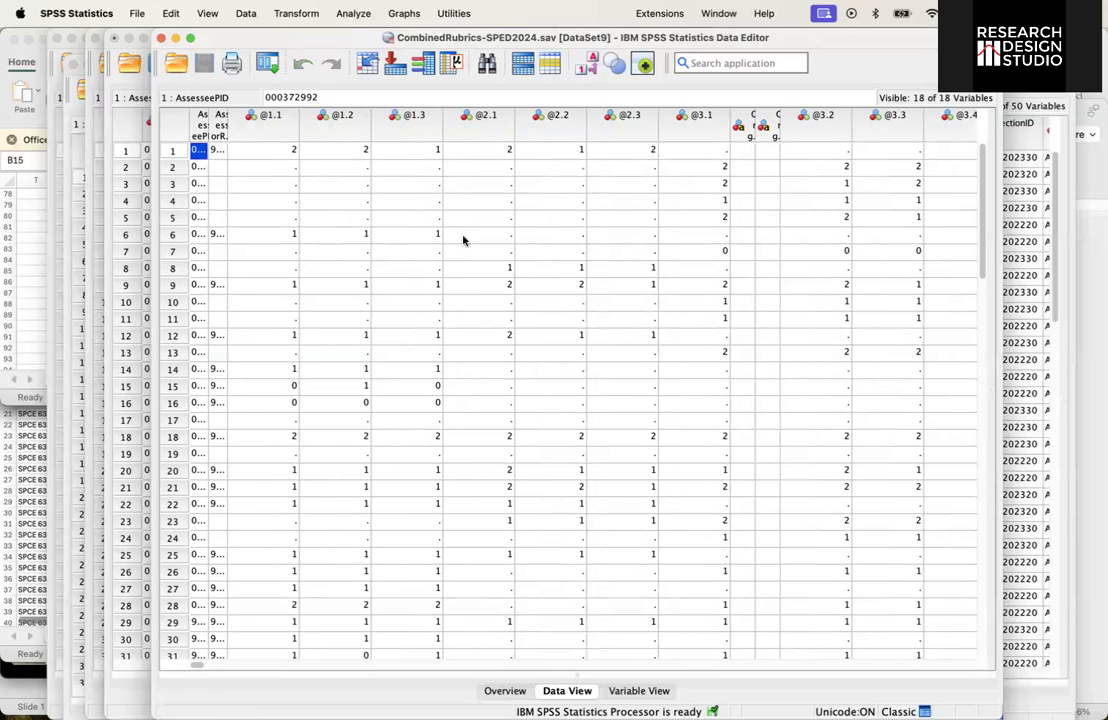
Bring up the data transformation commands for the combined rubric dataset.
{"action": "left_click", "coordinate": [280, 18]}
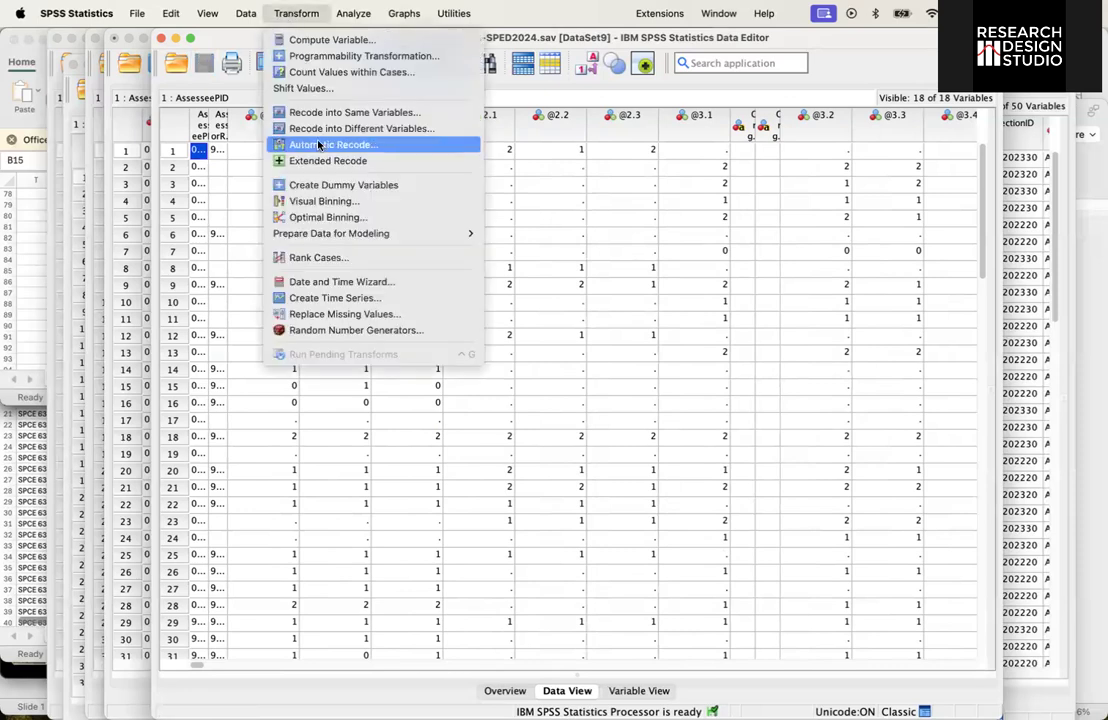